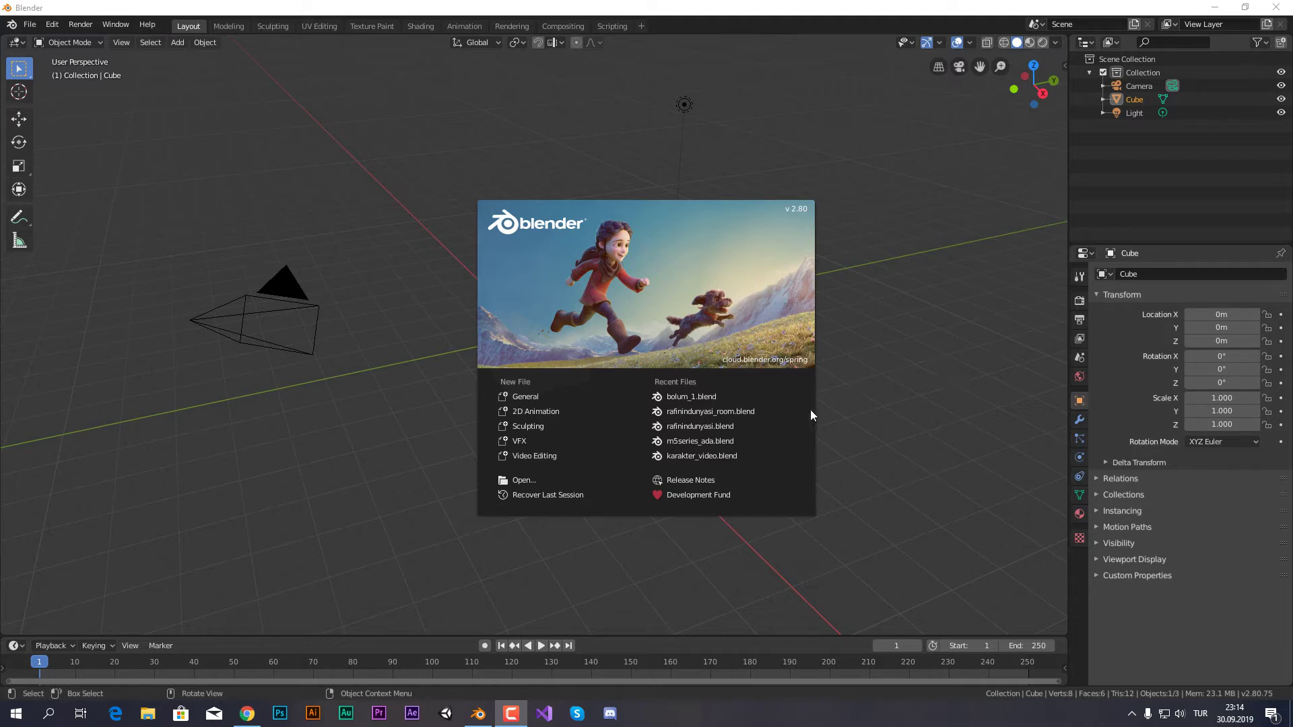
Step: Start a General scene and delete the default cube, keeping the camera and light
{"action": "left_click", "coordinate": [579, 393]}
{"action": "key", "text": "Delete"}
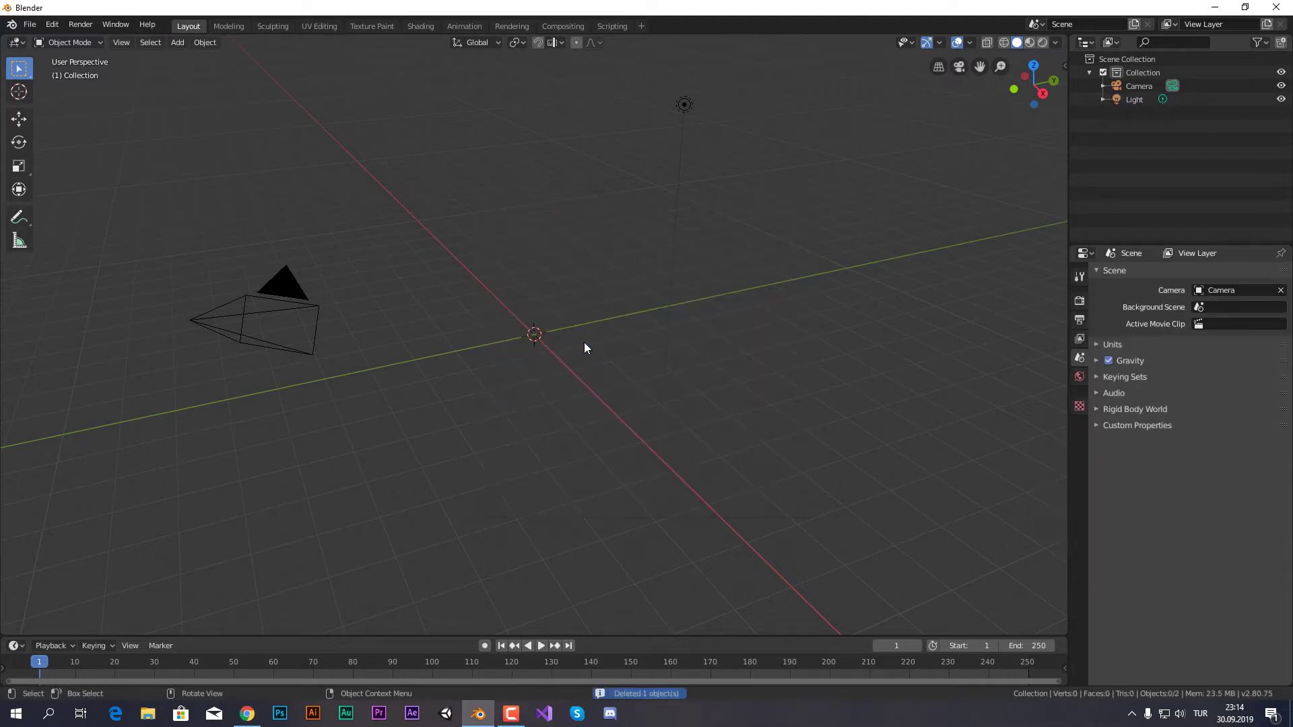
{"action": "key", "text": "shift+a"}
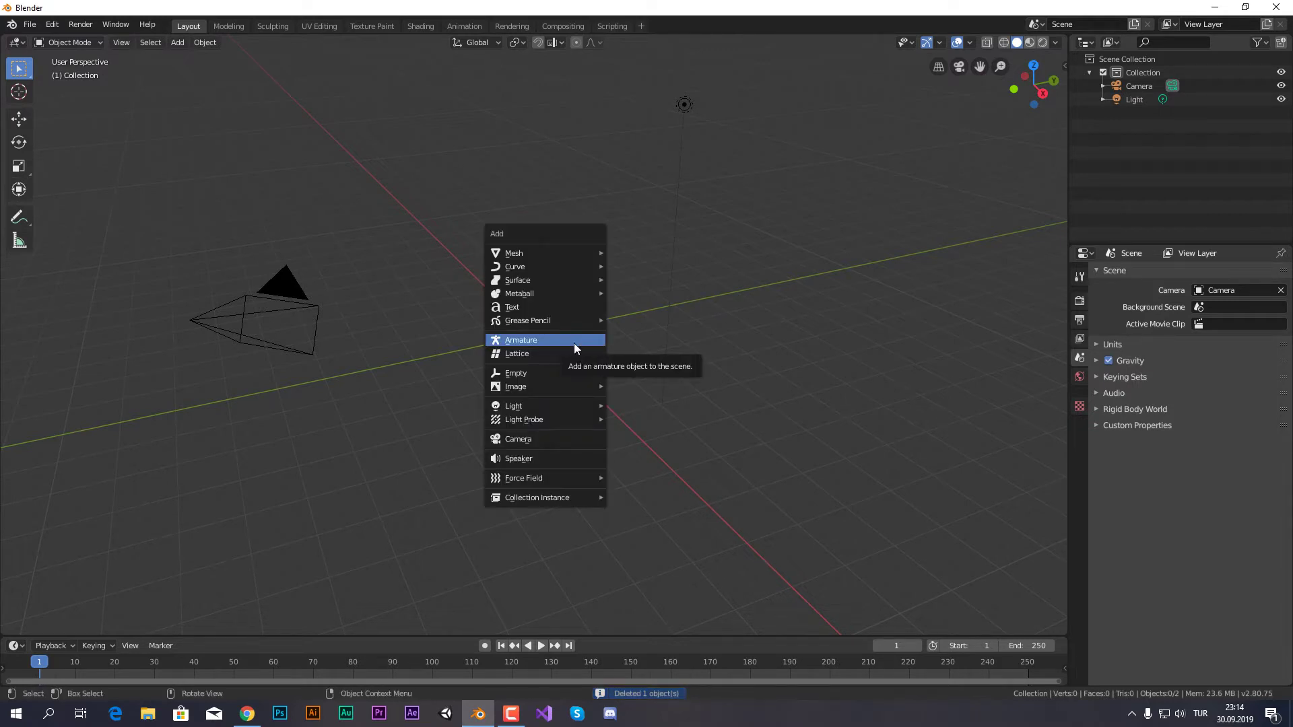
Step: Add a single-bone armature to the scene
{"action": "left_click", "coordinate": [574, 341]}
{"action": "scroll", "coordinate": [568, 323], "scroll_direction": "up", "scroll_amount": 3}
{"action": "scroll", "coordinate": [559, 306], "scroll_direction": "up", "scroll_amount": 2}
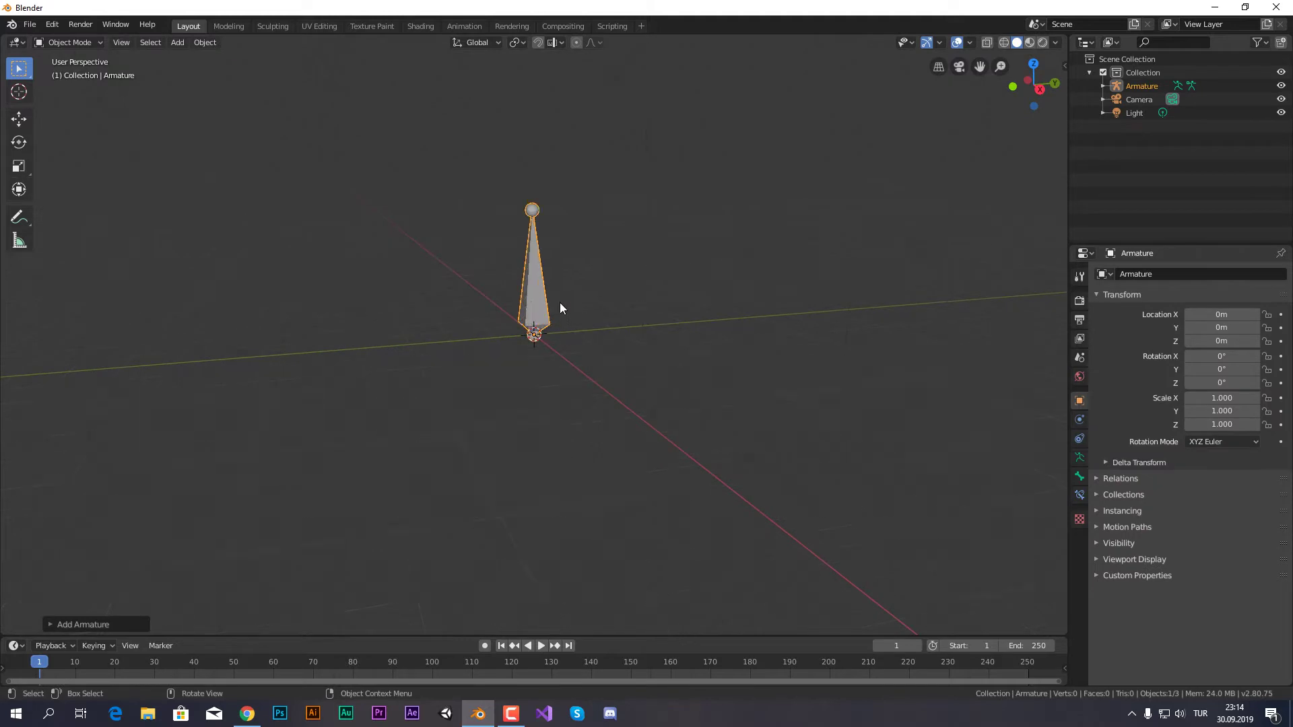
{"action": "middle_click_drag", "start_coordinate": [560, 302], "coordinate": [569, 342]}
{"action": "scroll", "coordinate": [570, 333], "scroll_direction": "up", "scroll_amount": 2}
Step: Raise the armature along Z to 1.2125 m and enter Edit Mode
{"action": "key", "text": "g"}
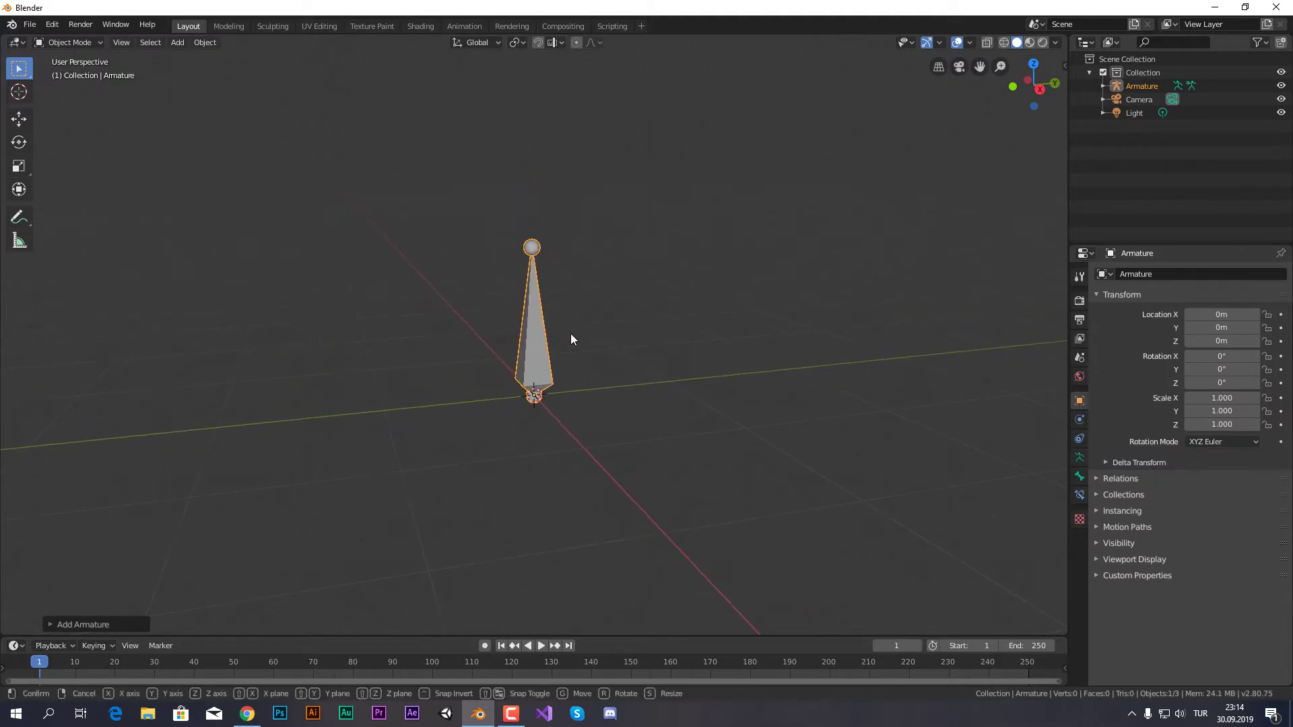
{"action": "key", "text": "z"}
{"action": "left_click", "coordinate": [575, 152]}
{"action": "middle_click_drag", "start_coordinate": [575, 152], "coordinate": [587, 277], "text": "shift"}
{"action": "scroll", "coordinate": [579, 287], "scroll_direction": "down", "scroll_amount": 1}
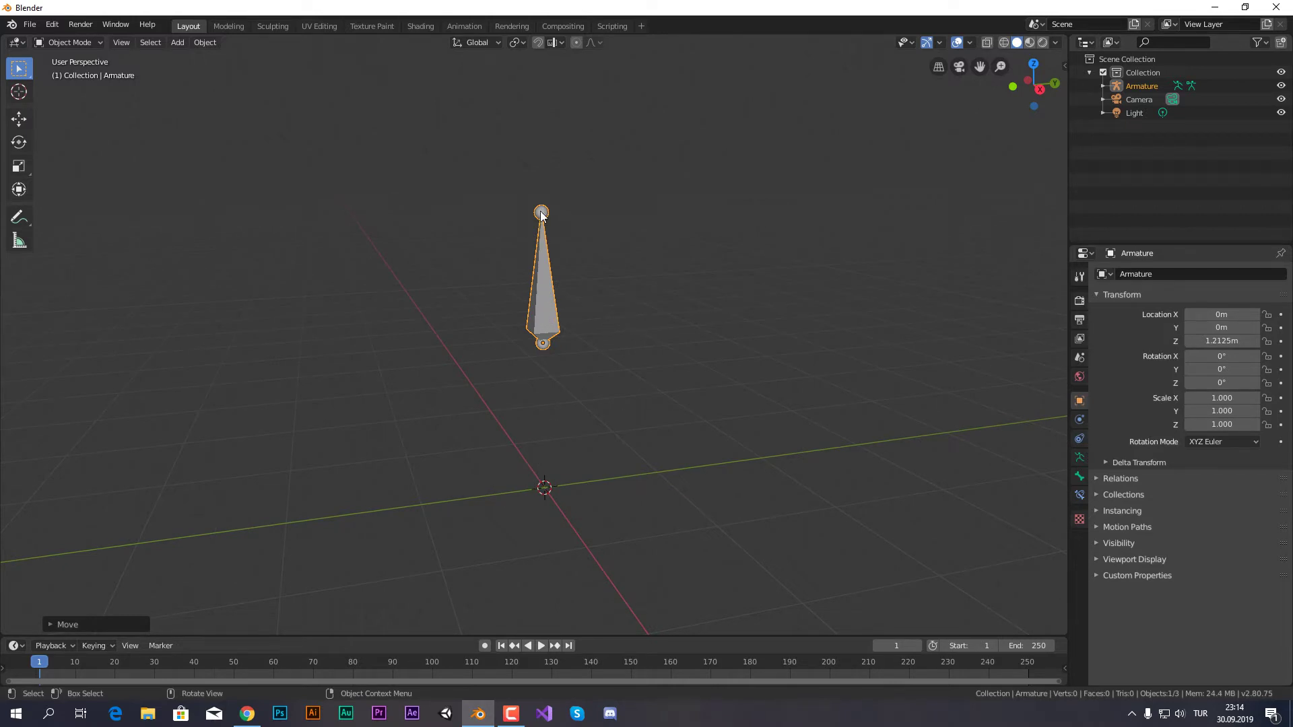
{"action": "key", "text": "Tab"}
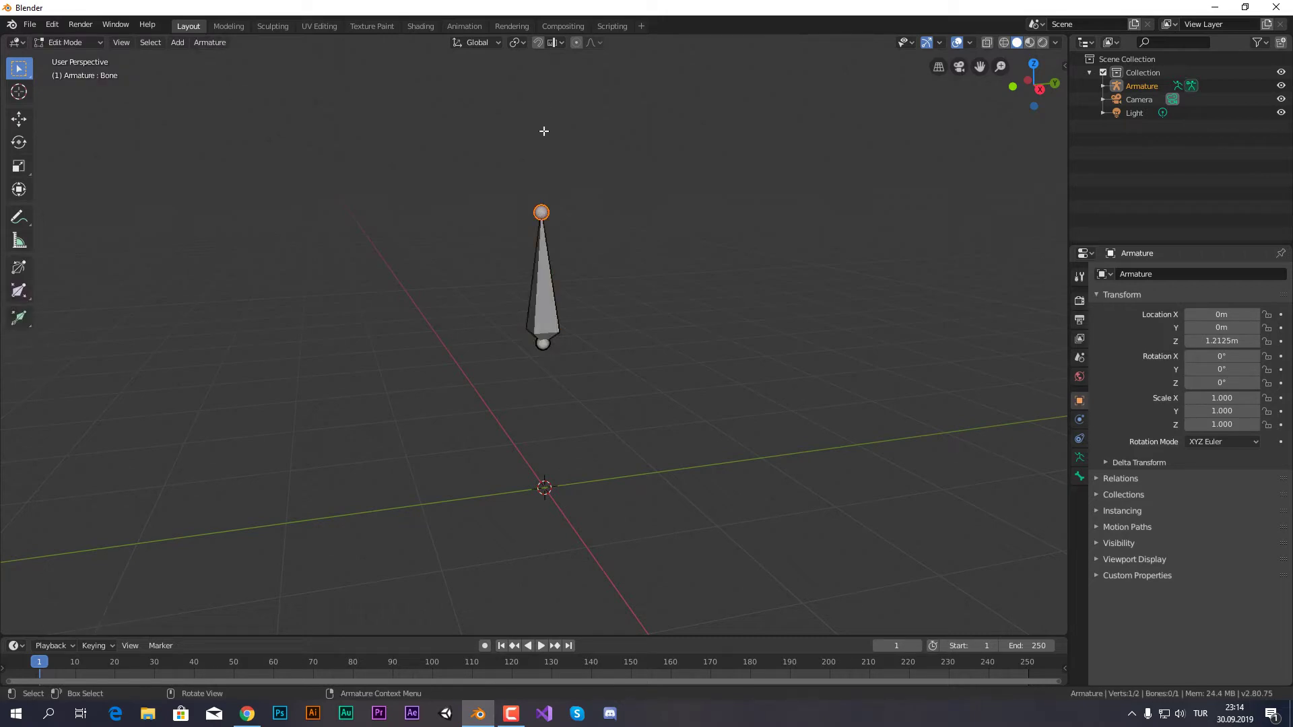
Step: Flip the bone with Switch Direction and select its bottom joint
{"action": "left_click", "coordinate": [552, 292]}
{"action": "key", "text": "r"}
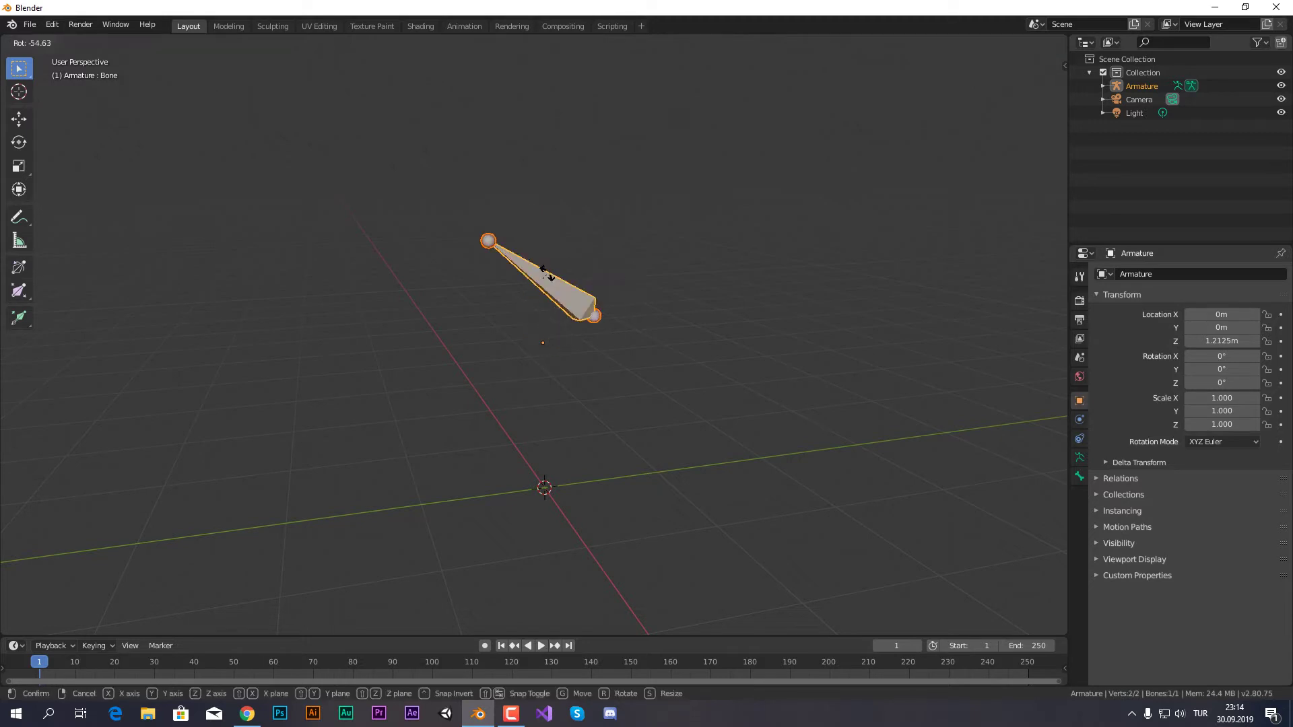
{"action": "key", "text": "Escape"}
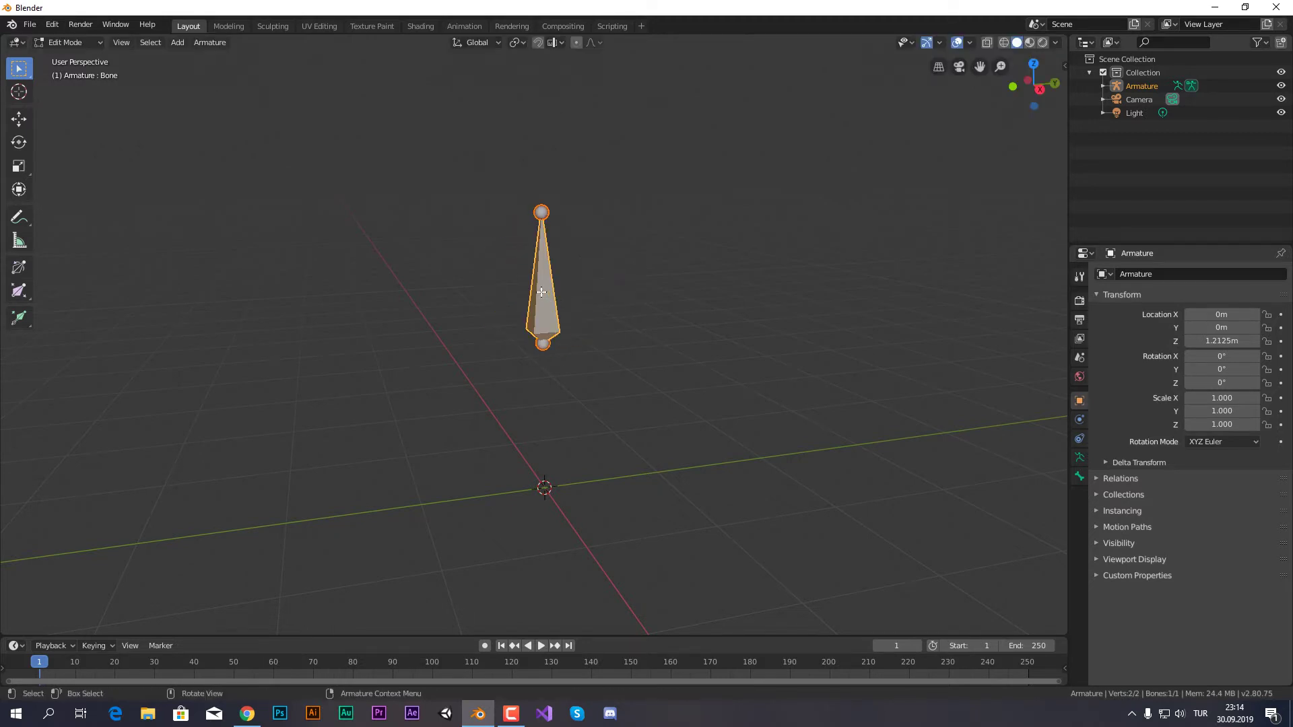
{"action": "right_click", "coordinate": [547, 272]}
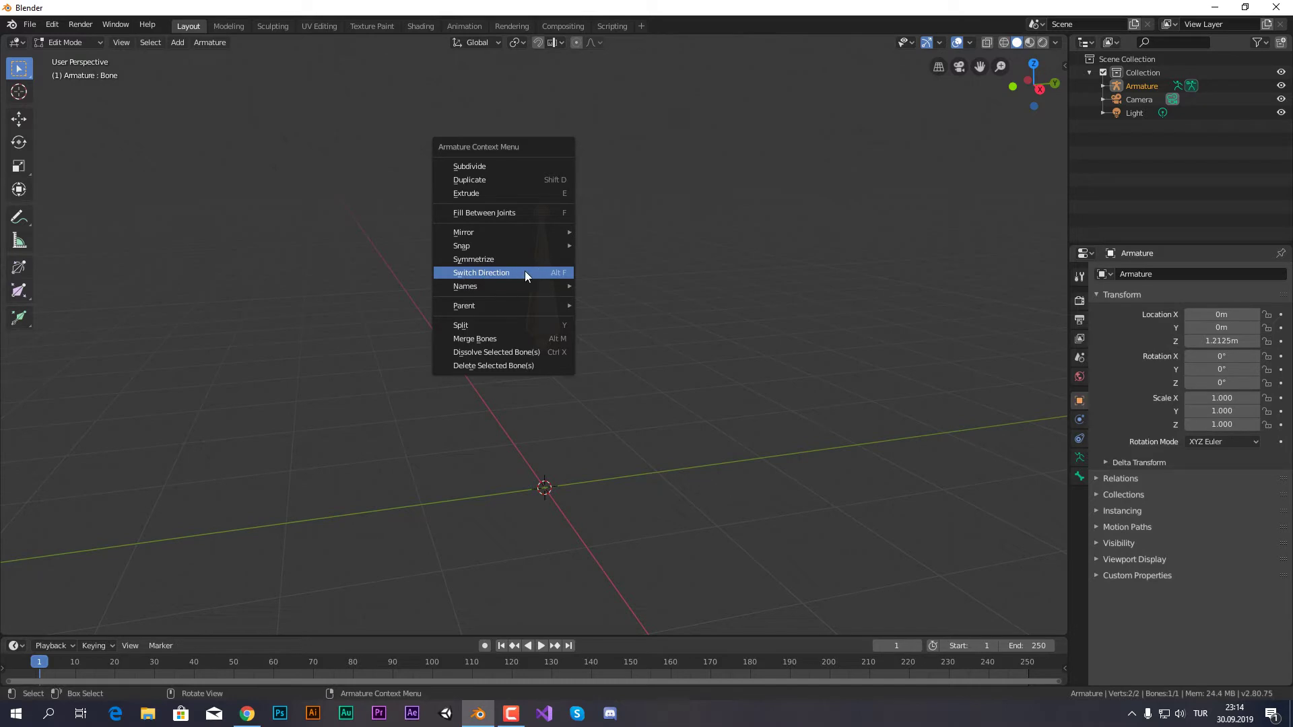
{"action": "left_click", "coordinate": [553, 275]}
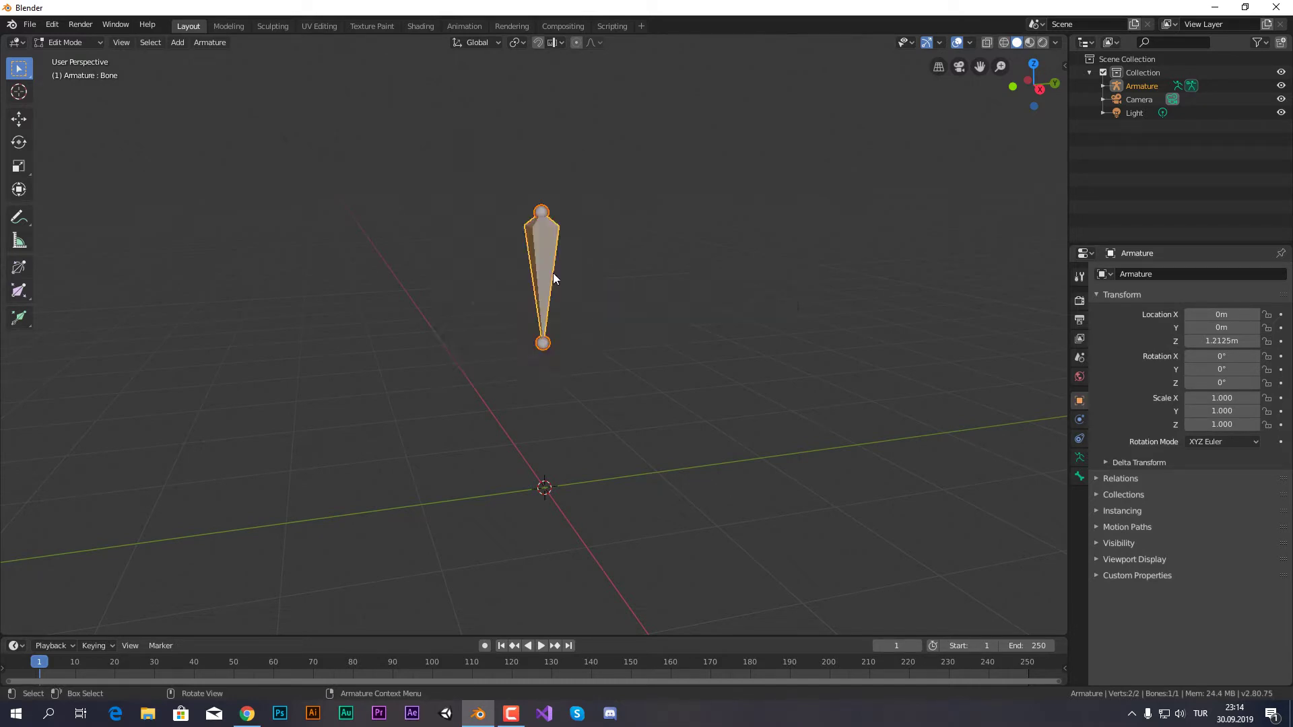
{"action": "left_click", "coordinate": [544, 340]}
Step: Extrude Bone.001 and Bone.002 down and to the left, then return to Object Mode
{"action": "mouse_move", "coordinate": [581, 293]}
{"action": "middle_mouse_down"}
{"action": "mouse_move", "coordinate": [563, 294]}
{"action": "mouse_move", "coordinate": [595, 291]}
{"action": "middle_mouse_up"}
{"action": "key", "text": "e"}
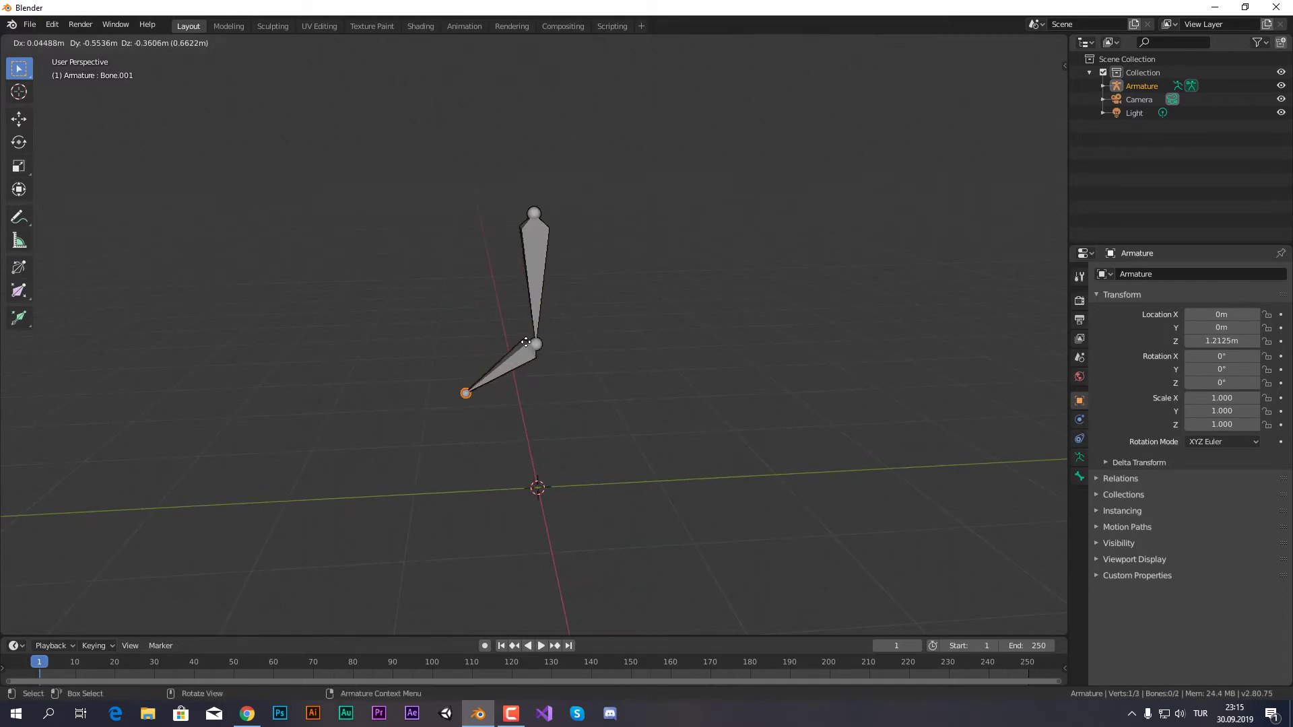
{"action": "left_click", "coordinate": [516, 344]}
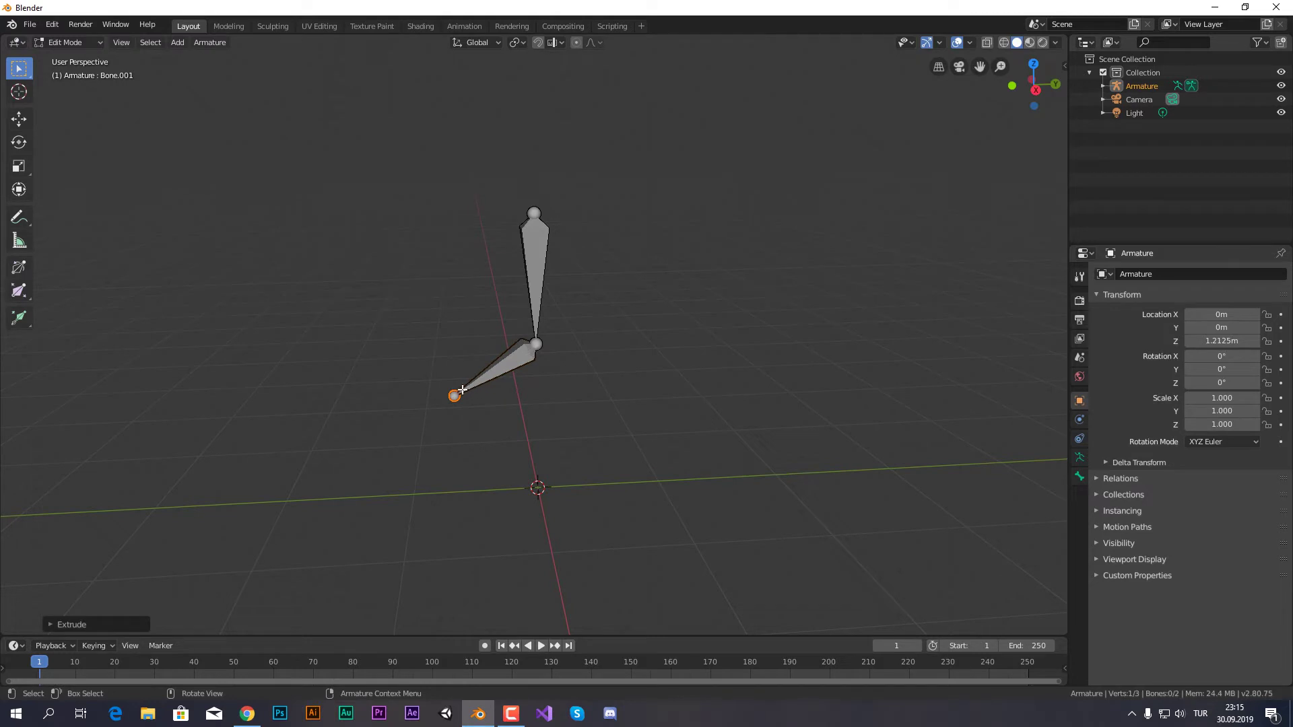
{"action": "key", "text": "e"}
{"action": "left_click", "coordinate": [403, 397]}
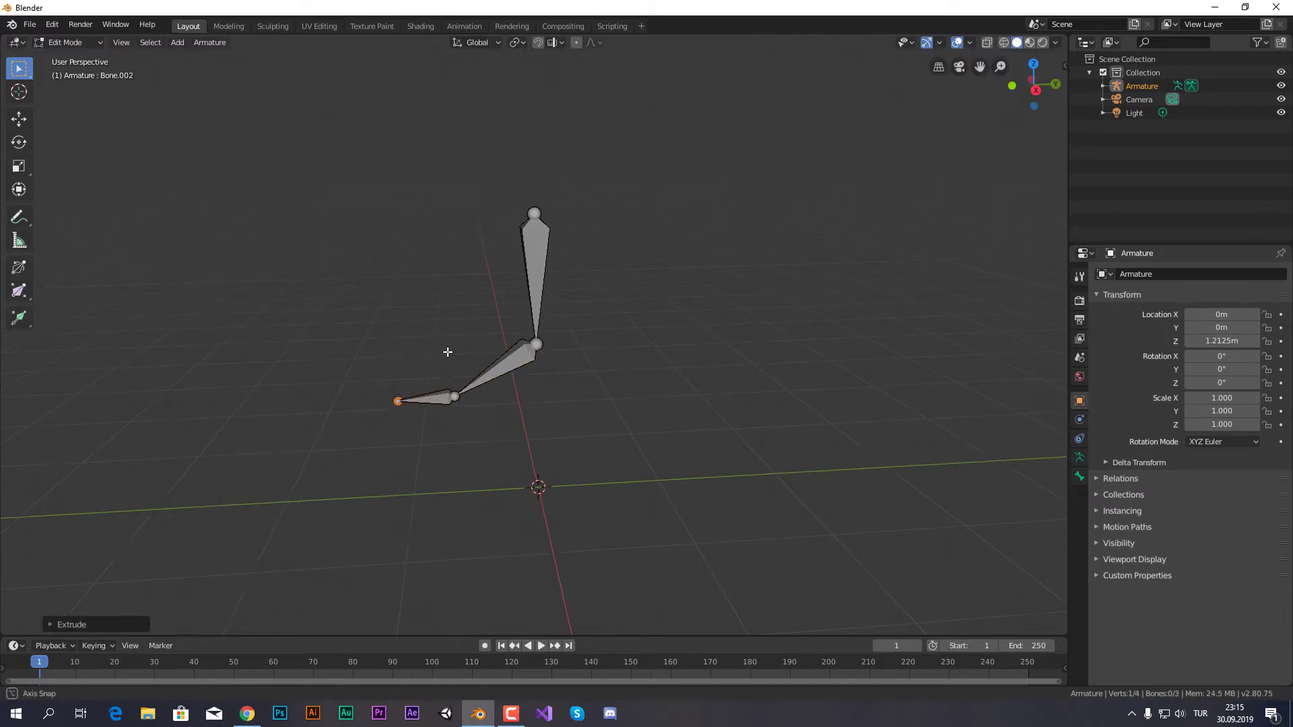
{"action": "mouse_move", "coordinate": [448, 351]}
{"action": "middle_mouse_down"}
{"action": "mouse_move", "coordinate": [528, 343]}
{"action": "mouse_move", "coordinate": [461, 356]}
{"action": "mouse_move", "coordinate": [459, 306]}
{"action": "middle_mouse_up"}
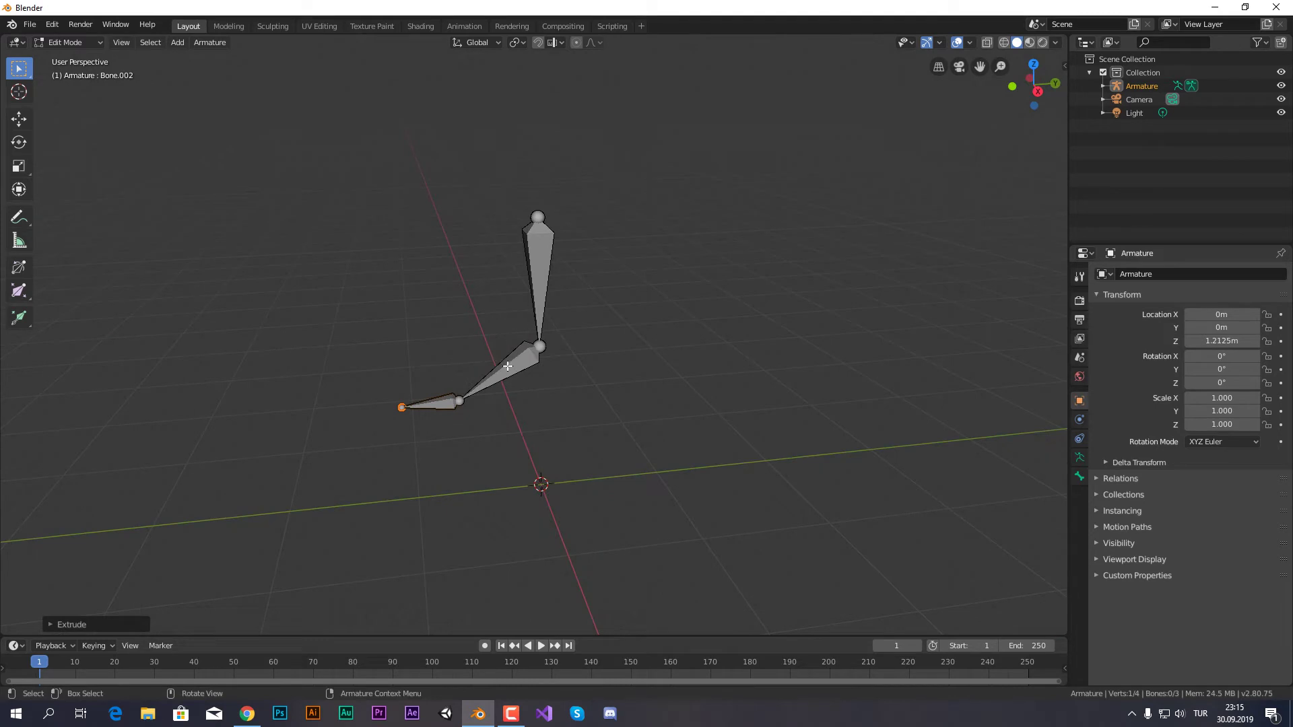
{"action": "key", "text": "Tab"}
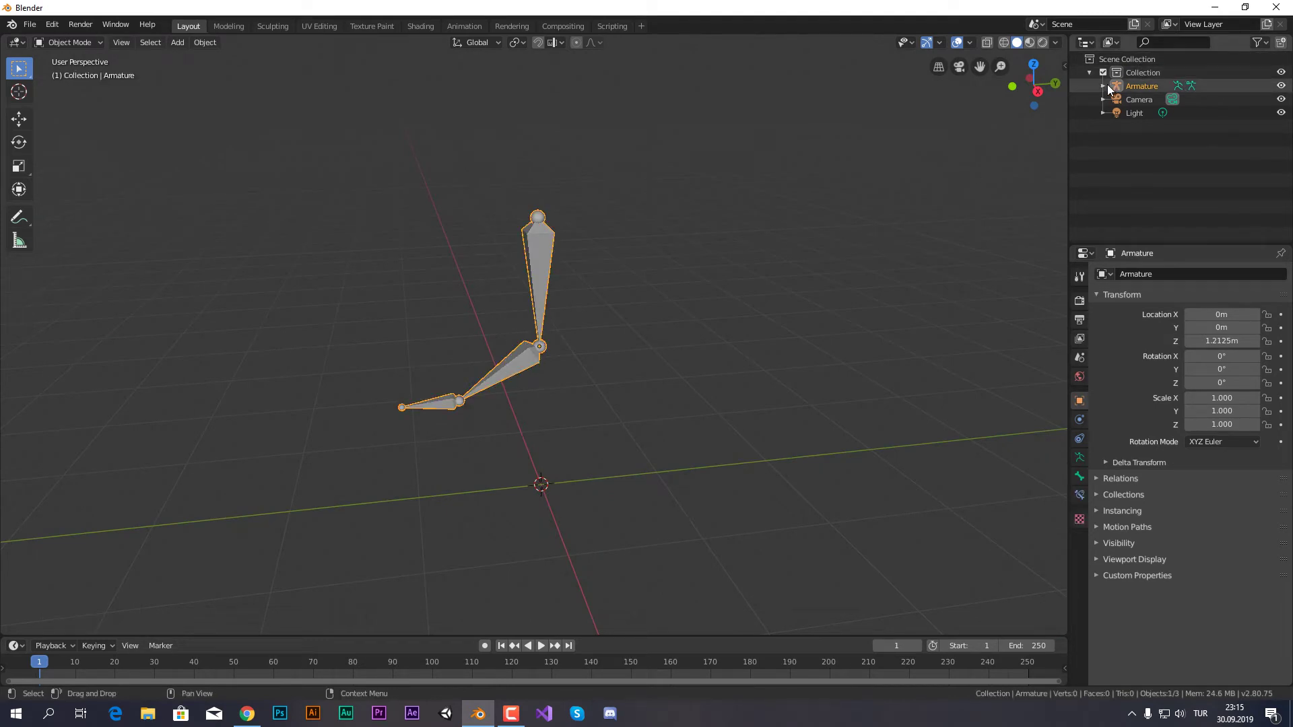
Step: Expand Armature in the Outliner, select Bone, and re-enter bone editing with everything deselected
{"action": "left_click", "coordinate": [1102, 87]}
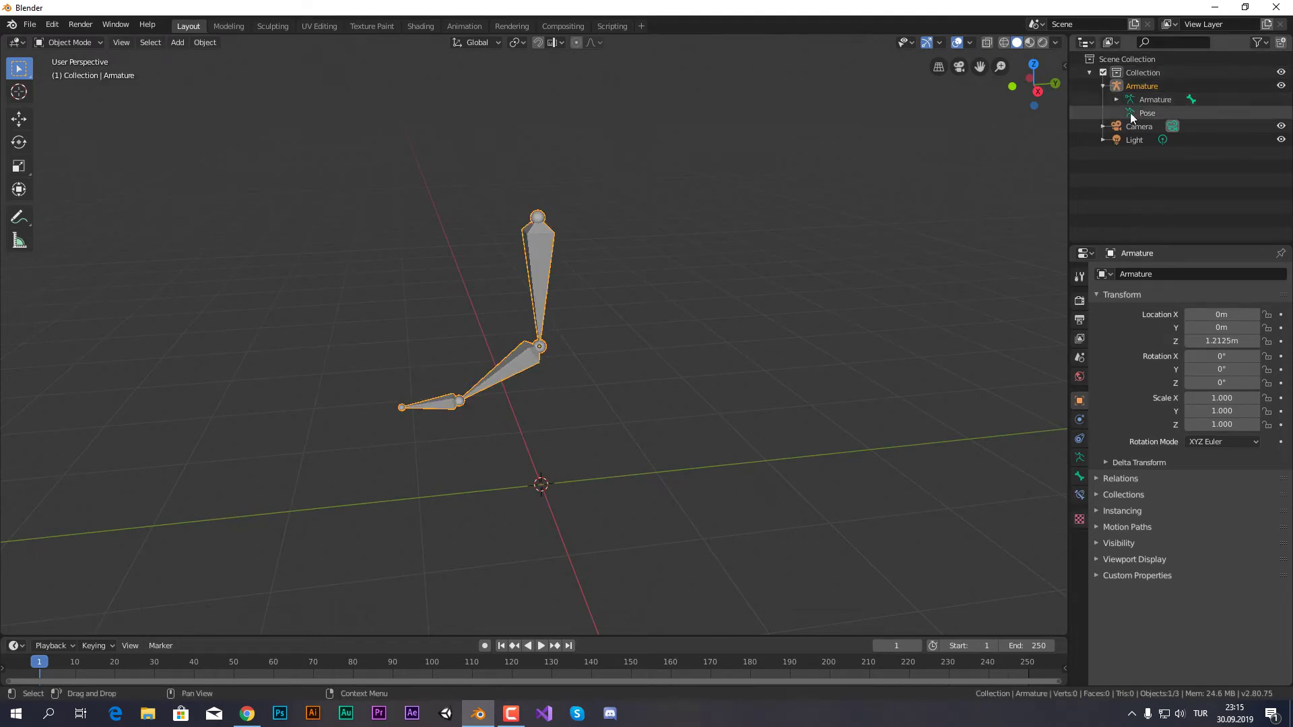
{"action": "left_click", "coordinate": [1114, 99]}
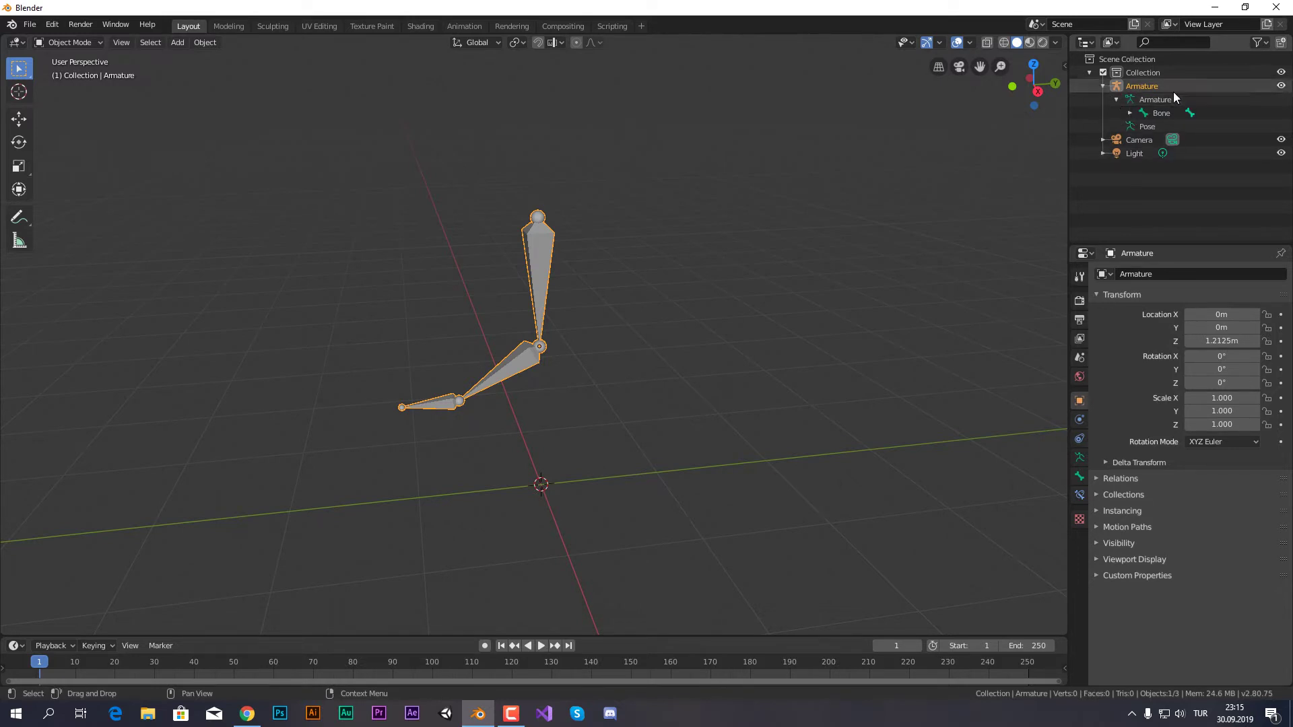
{"action": "left_click", "coordinate": [1153, 112]}
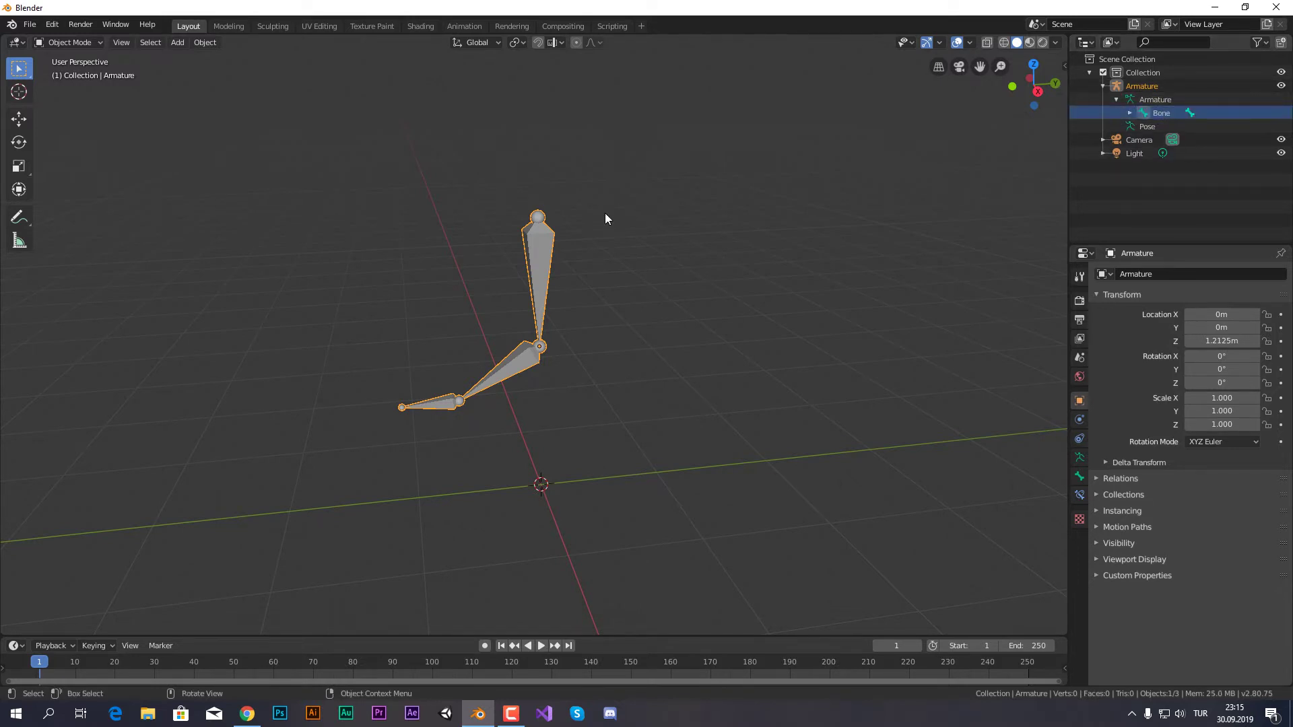
{"action": "key", "text": "Tab"}
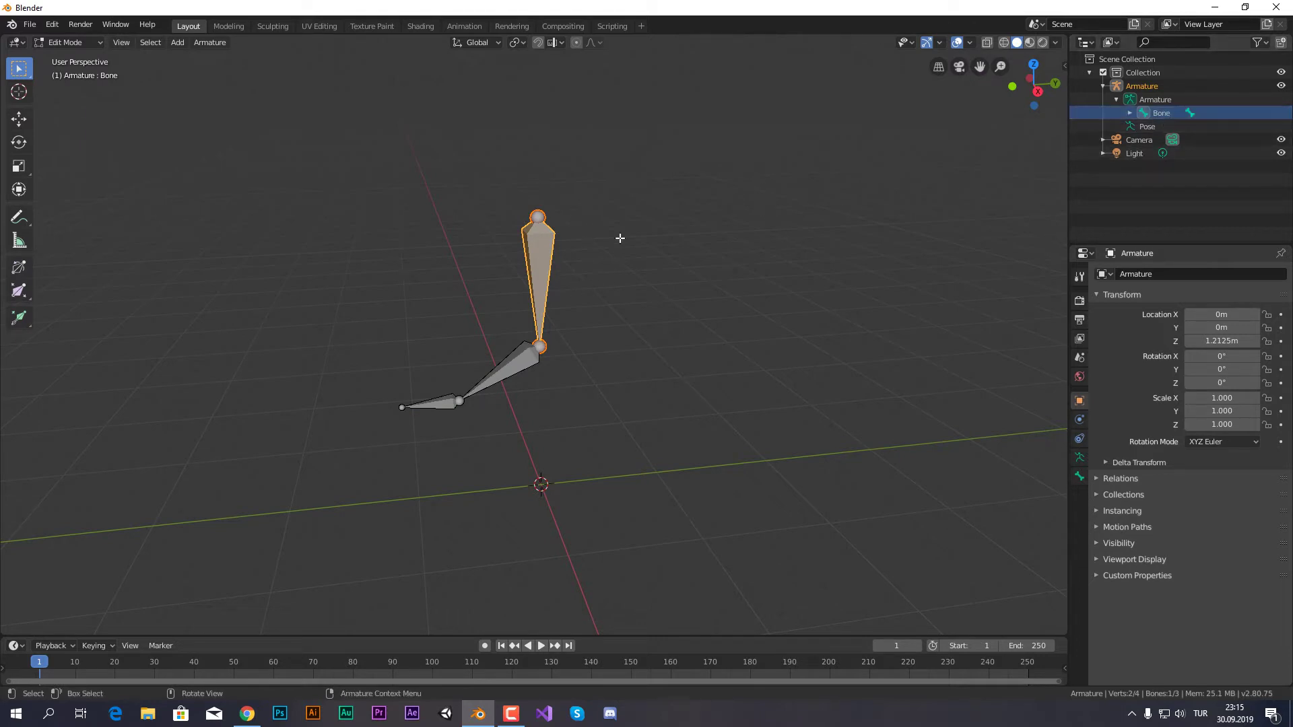
{"action": "key", "text": "alt+a"}
Step: Switch to Pose Mode and test-rotate the upper bone, cancelling back to rest
{"action": "left_click", "coordinate": [86, 45]}
{"action": "left_click", "coordinate": [102, 88]}
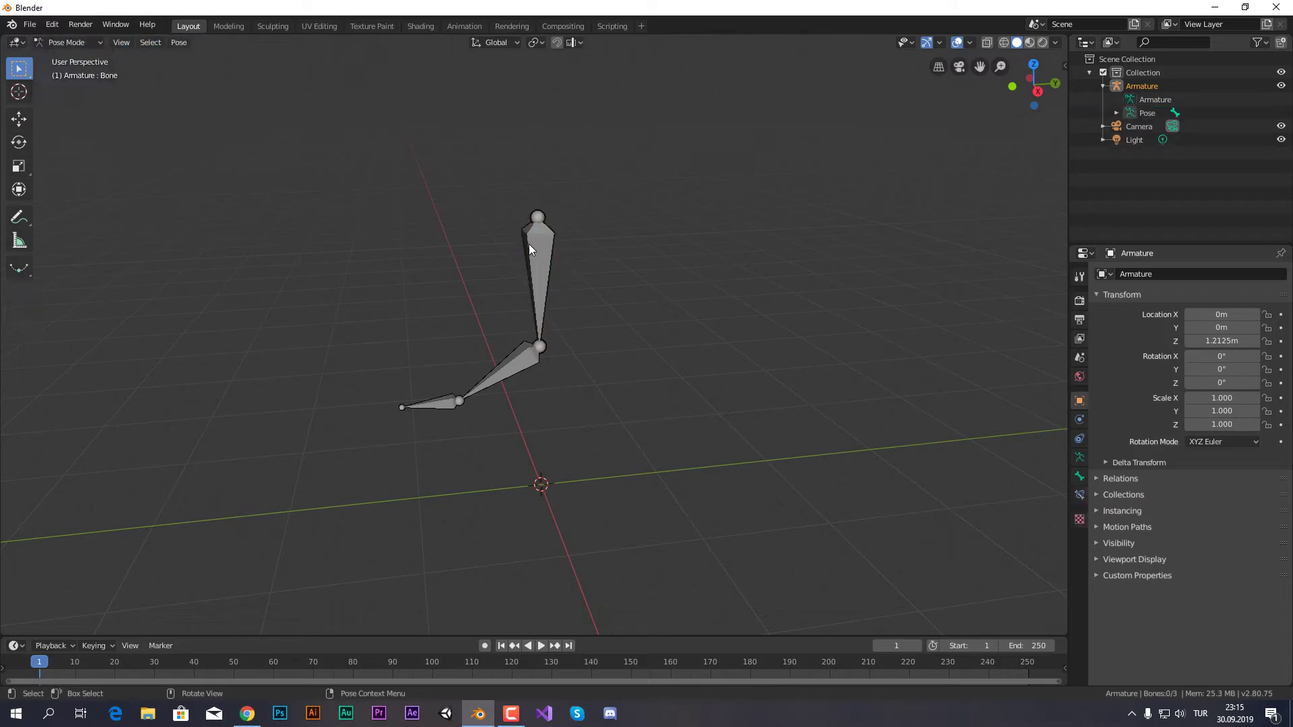
{"action": "left_click", "coordinate": [529, 249]}
{"action": "key", "text": "r"}
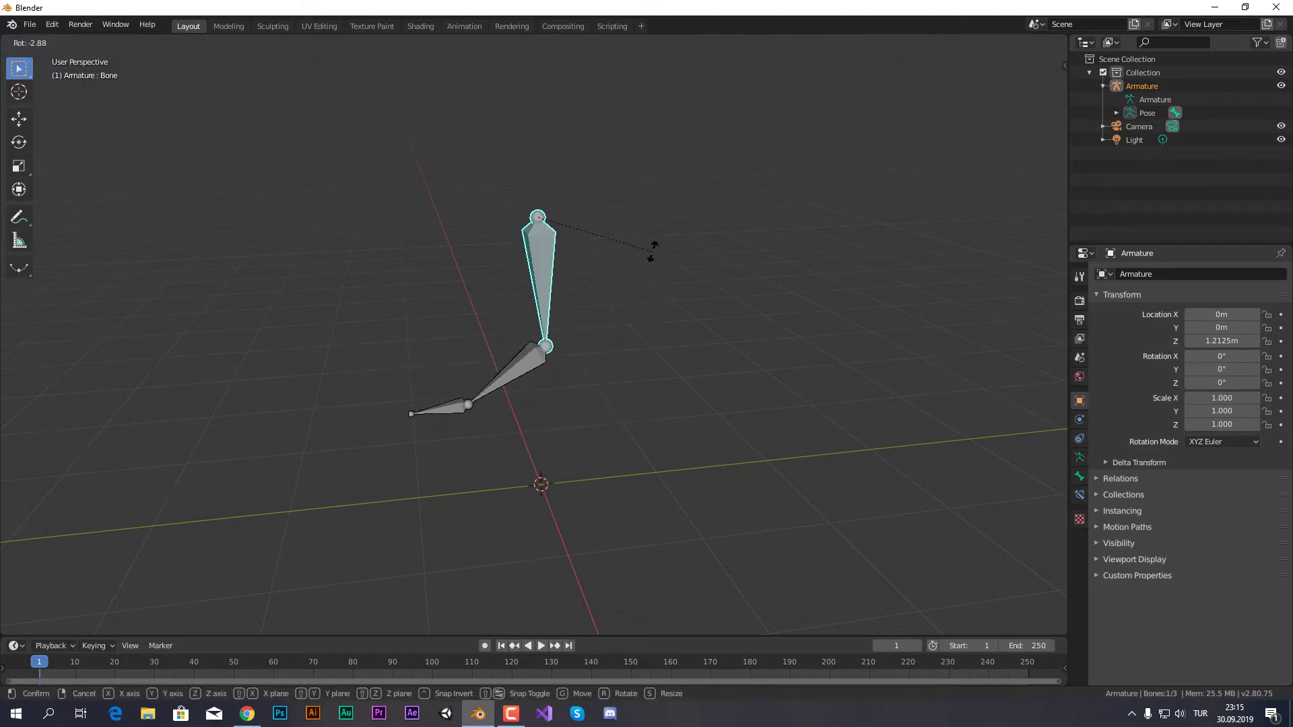
{"action": "right_click", "coordinate": [652, 250]}
Step: Rotate Bone.001 to a new angle, then test-rotate the top bone and cancel
{"action": "left_click", "coordinate": [476, 385]}
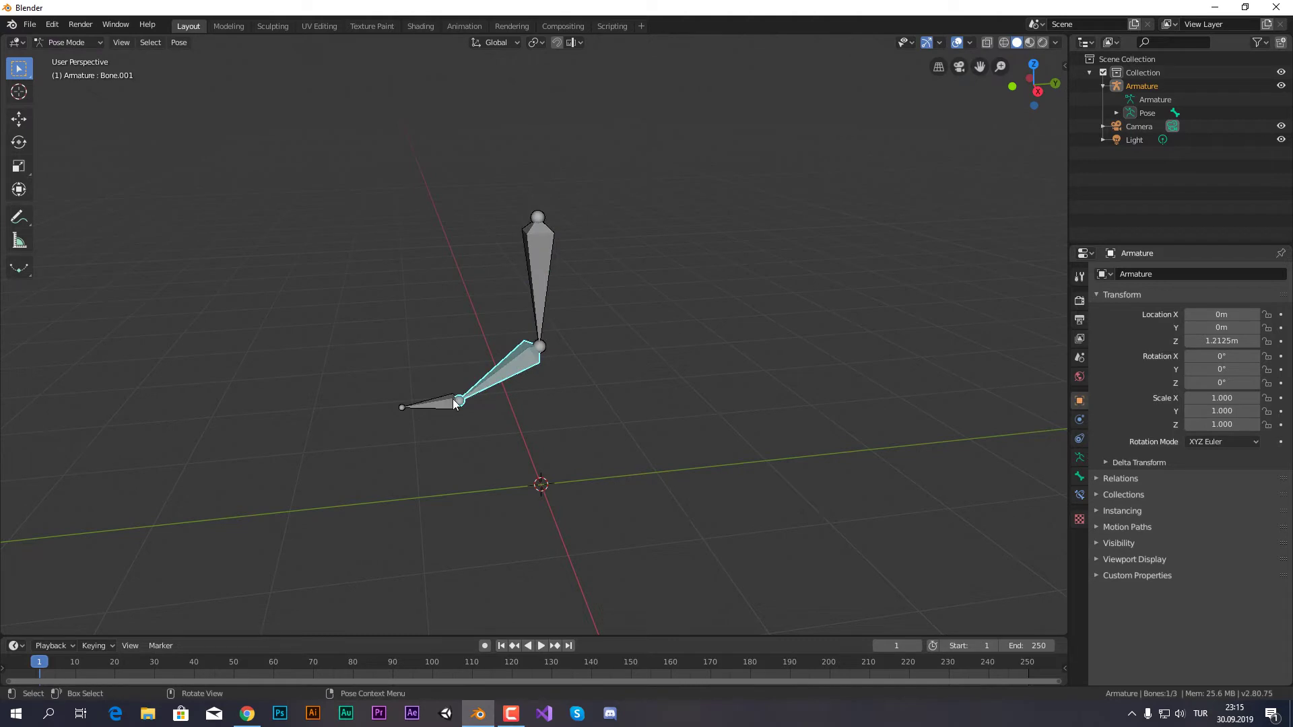
{"action": "left_click", "coordinate": [443, 401]}
{"action": "left_click", "coordinate": [515, 361]}
{"action": "key", "text": "r"}
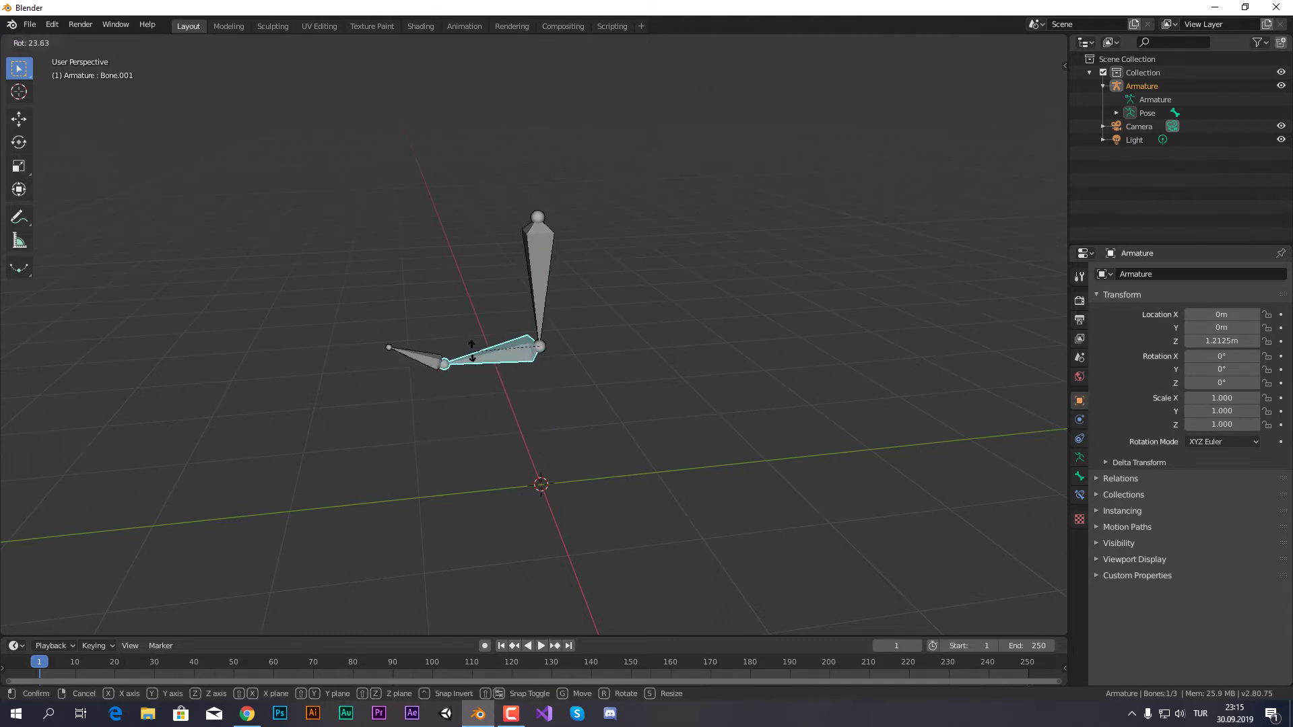
{"action": "left_click", "coordinate": [474, 386]}
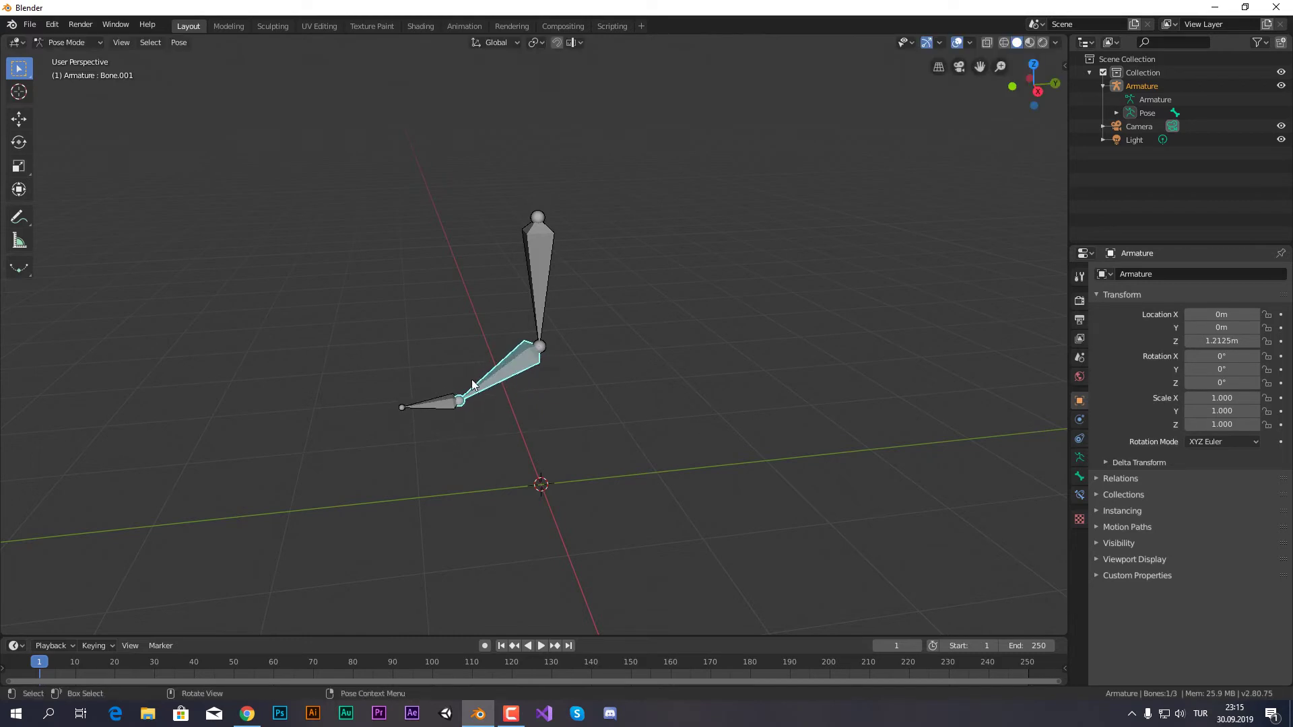
{"action": "left_click", "coordinate": [540, 254]}
{"action": "key", "text": "r"}
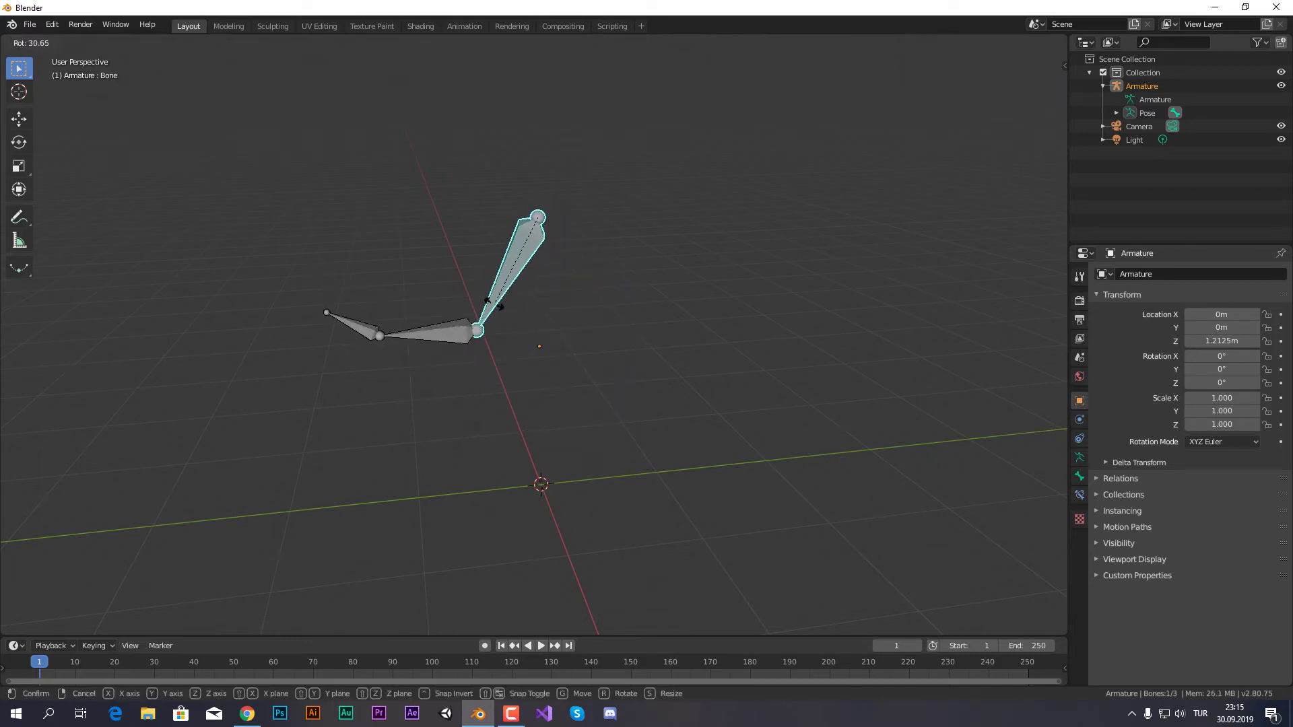
{"action": "right_click", "coordinate": [515, 306]}
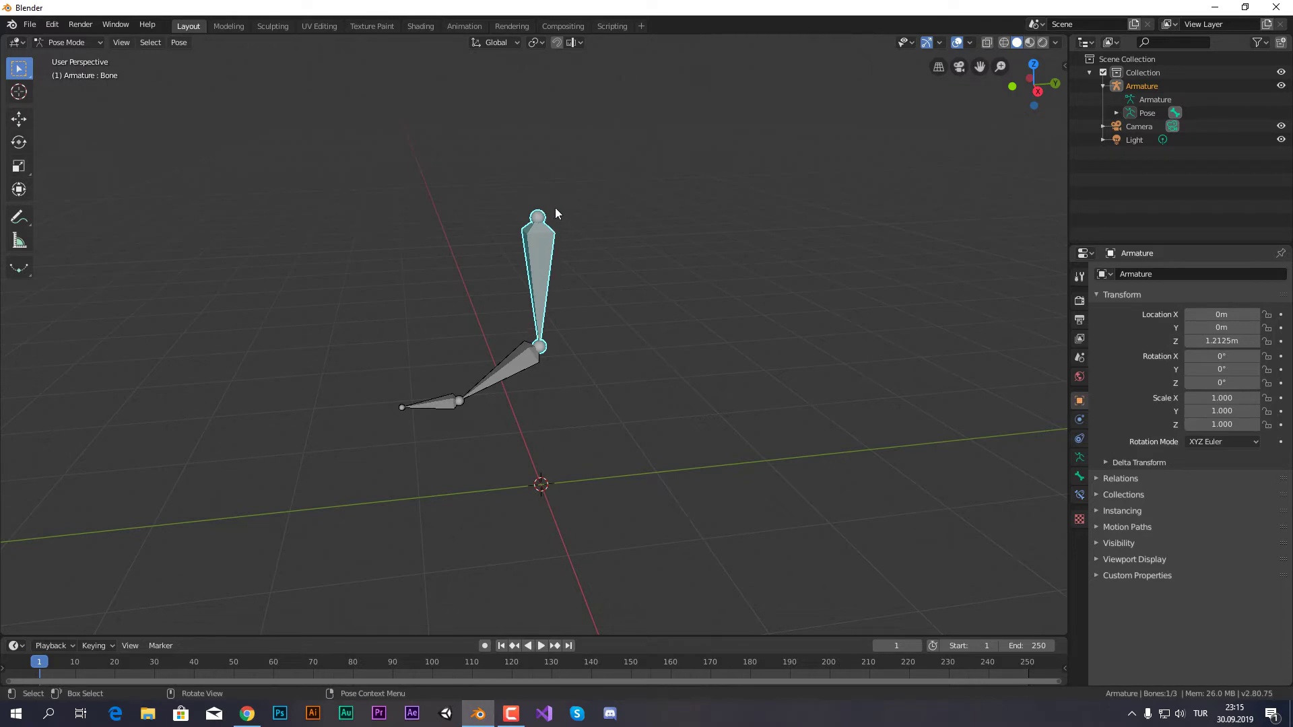
Step: Test-rotate the top bone and Bone.002, cancelling each rotation
{"action": "left_click", "coordinate": [503, 369]}
{"action": "left_click", "coordinate": [438, 404]}
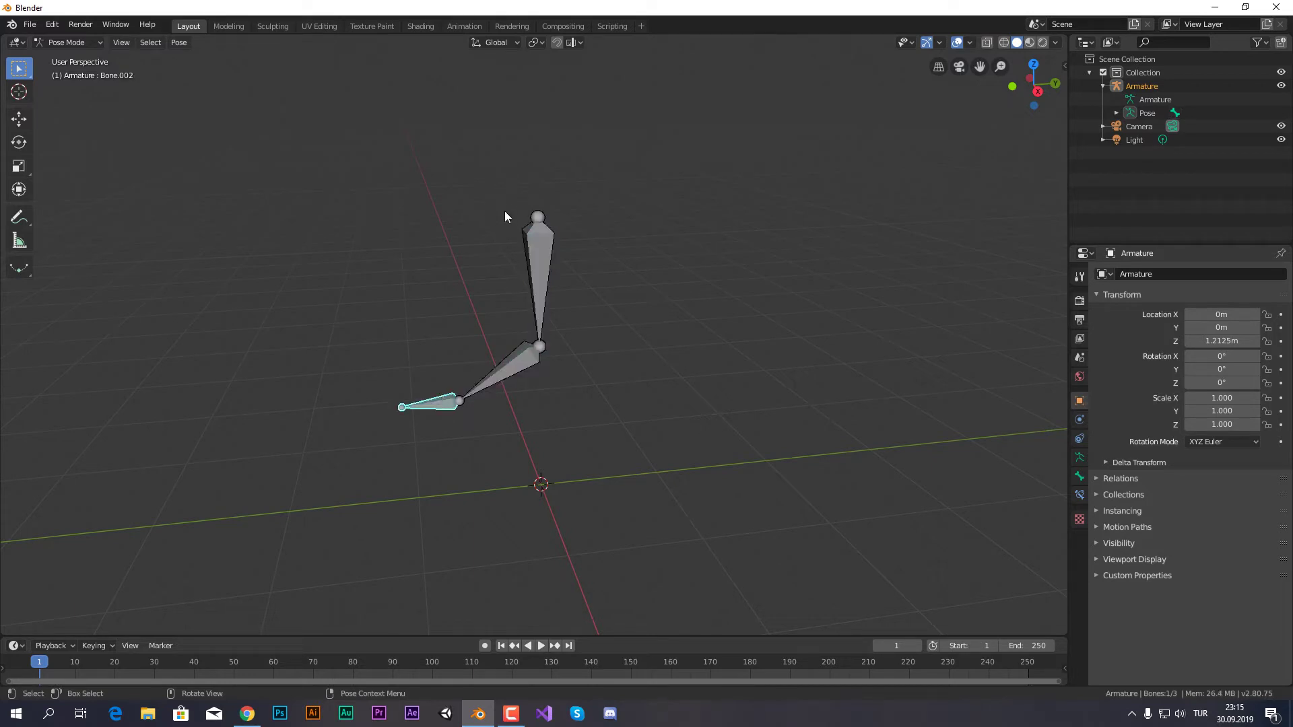
{"action": "left_click", "coordinate": [547, 248]}
{"action": "key", "text": "r"}
{"action": "key", "text": "Escape"}
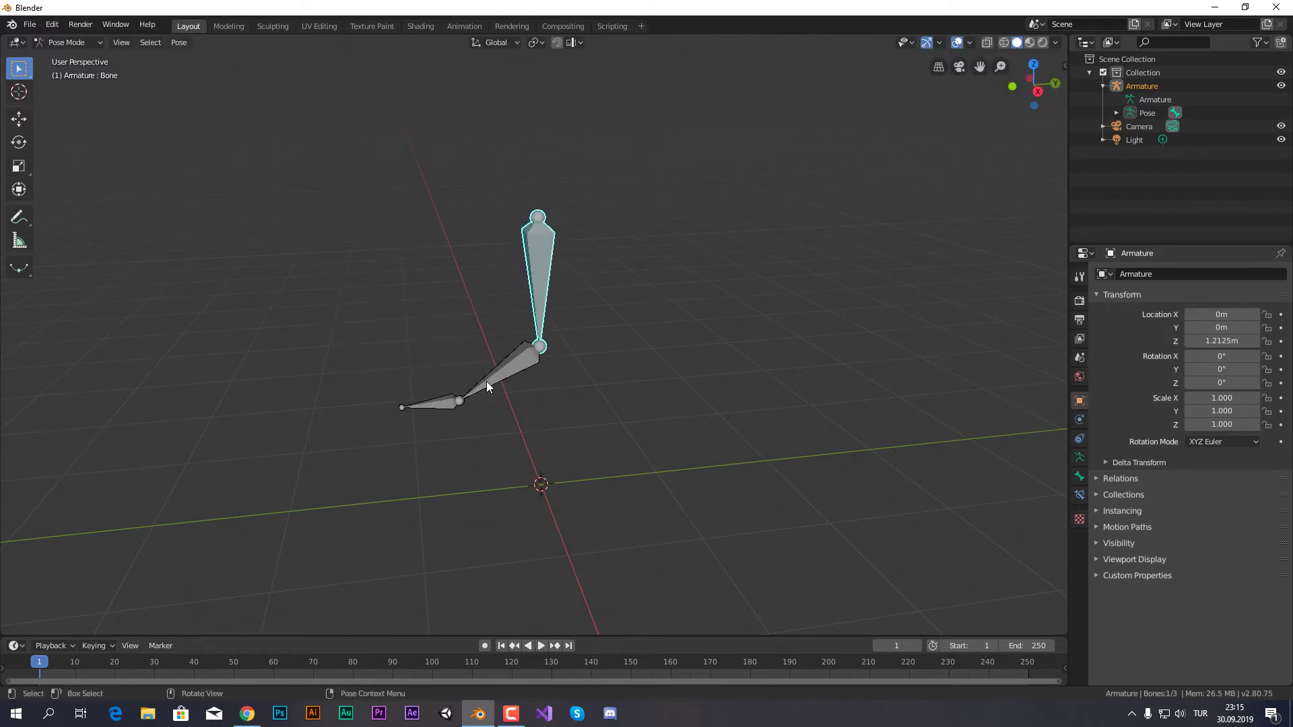
{"action": "left_click", "coordinate": [446, 402]}
{"action": "key", "text": "r"}
{"action": "key", "text": "Escape"}
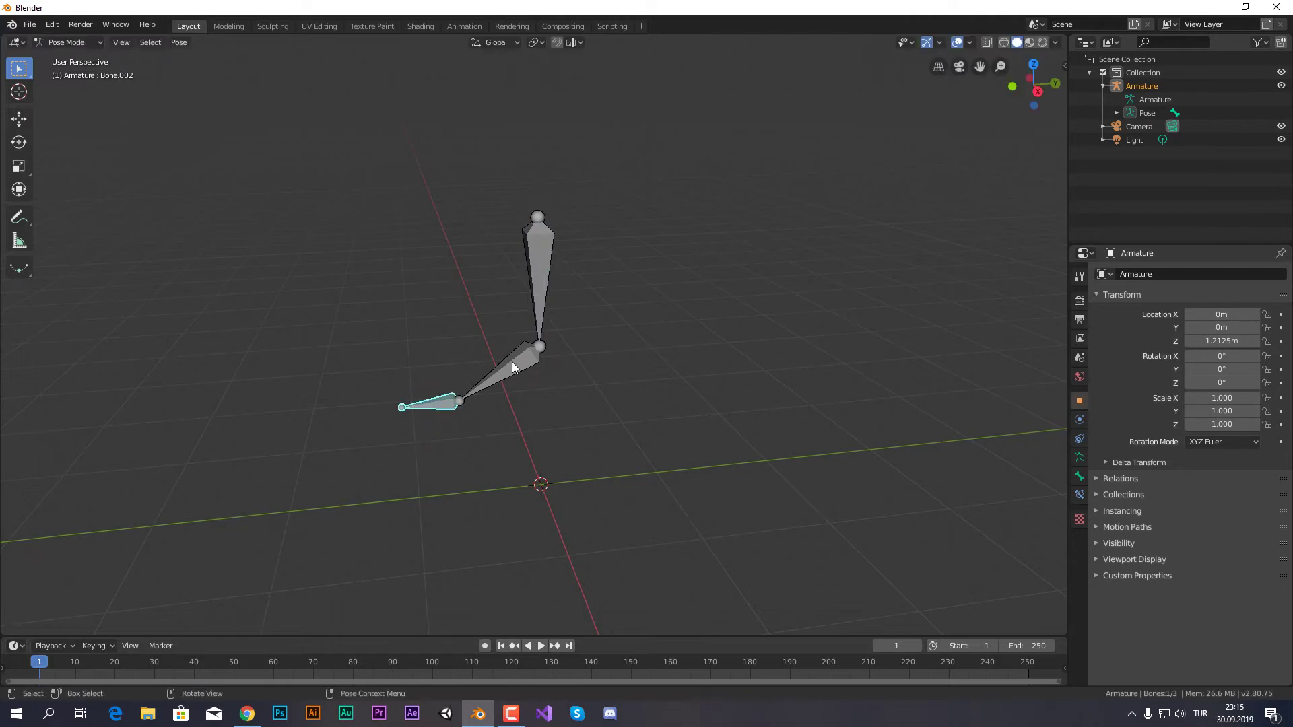
Step: Test-rotate the middle and top bones again, then reselect the bones and open the mode menu
{"action": "left_click", "coordinate": [499, 370]}
{"action": "key", "text": "r"}
{"action": "key", "text": "Escape"}
{"action": "left_click", "coordinate": [540, 255]}
{"action": "key", "text": "r"}
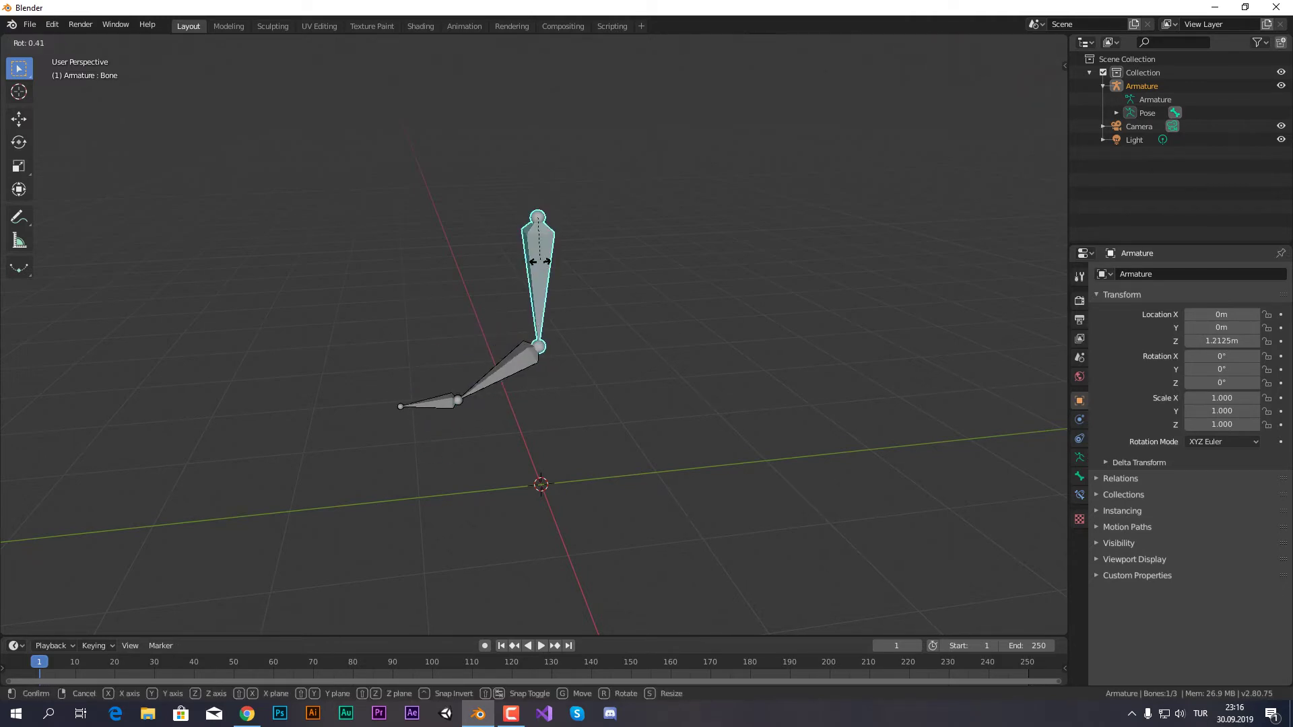
{"action": "key", "text": "Escape"}
{"action": "left_click", "coordinate": [460, 399]}
{"action": "left_click", "coordinate": [437, 406]}
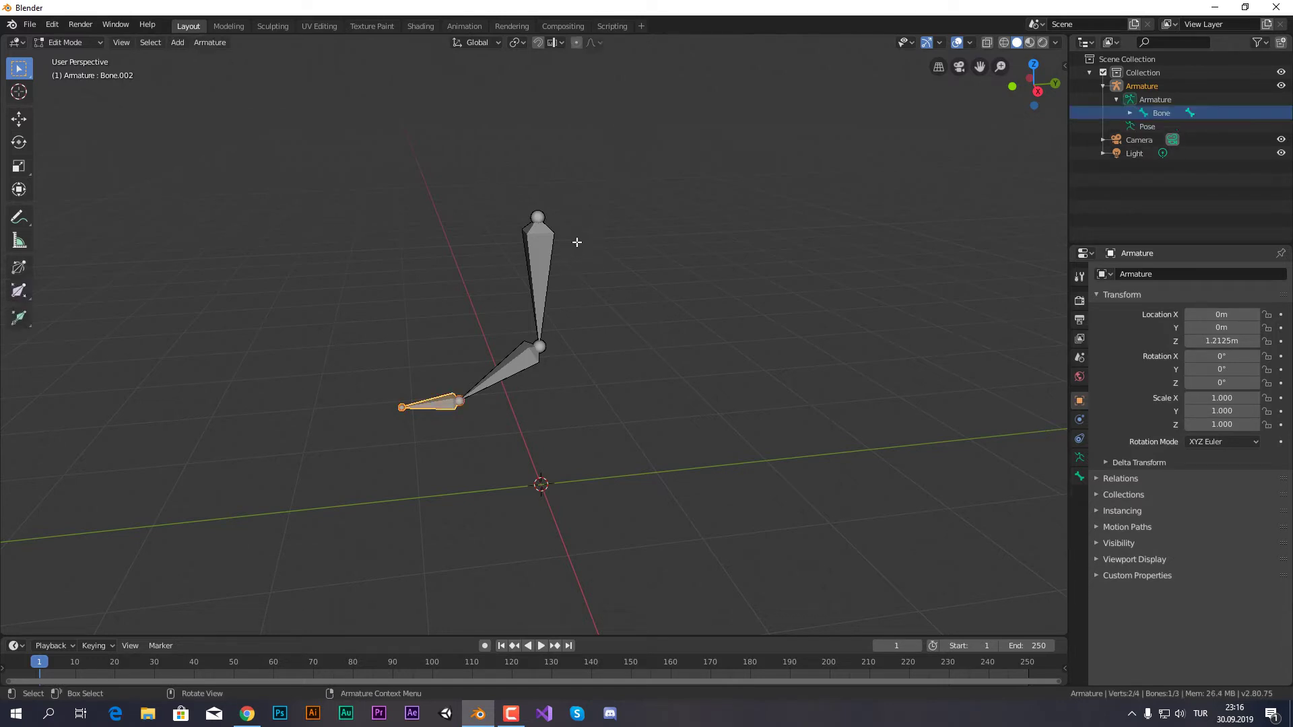
{"action": "left_click", "coordinate": [542, 269]}
{"action": "left_click", "coordinate": [68, 42]}
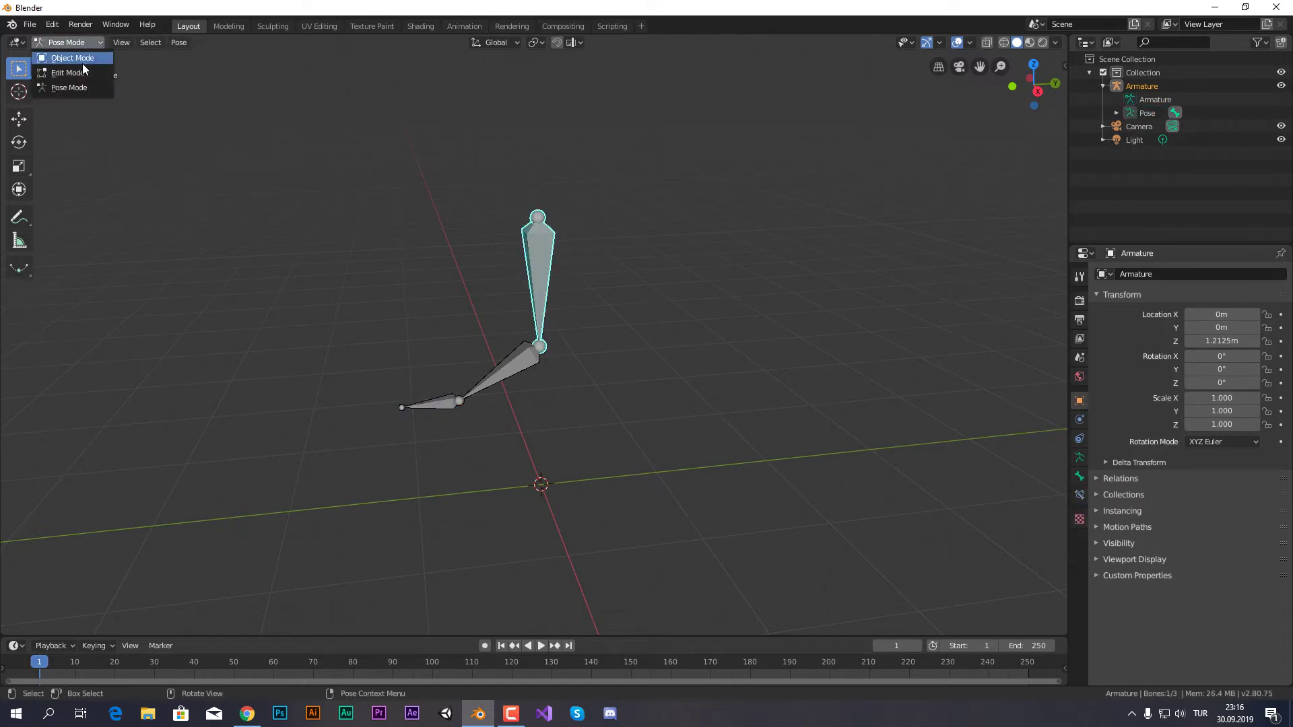
Step: Replace the armature with a new one raised to Z 1.1886 m, in Edit Mode
{"action": "key", "text": "Delete"}
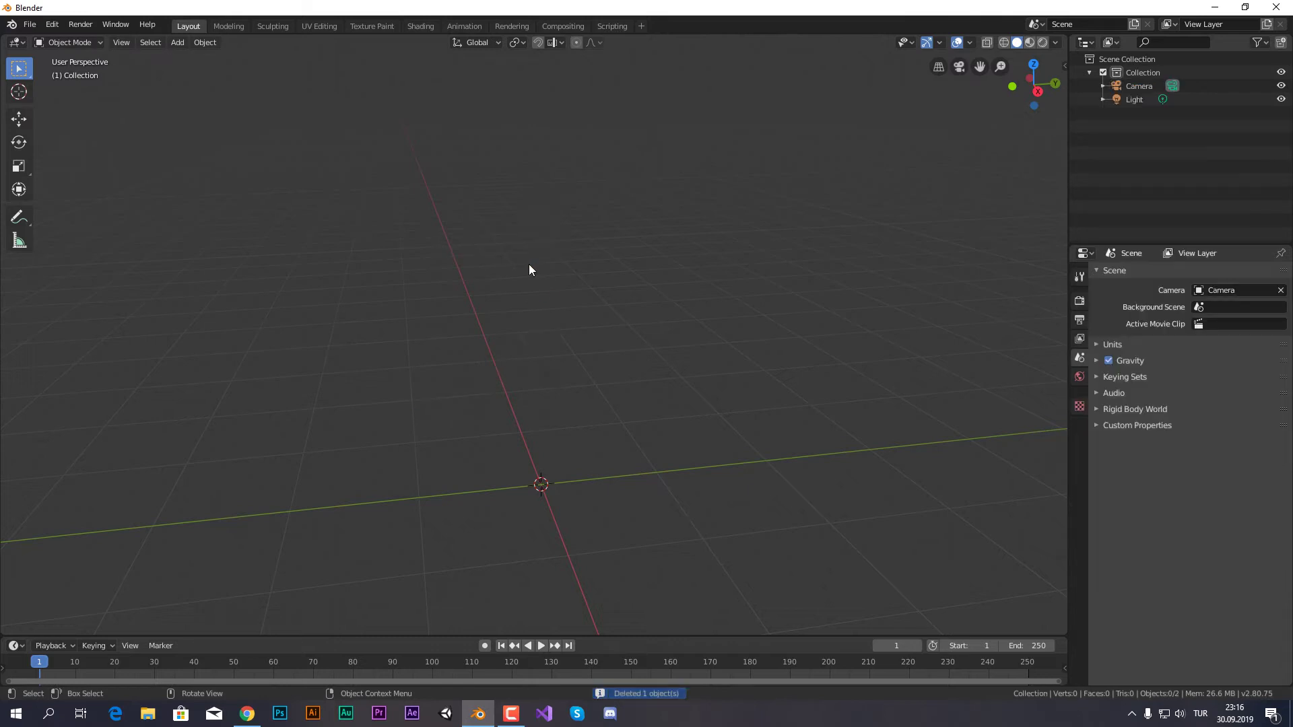
{"action": "key", "text": "shift+a"}
{"action": "left_click", "coordinate": [528, 264]}
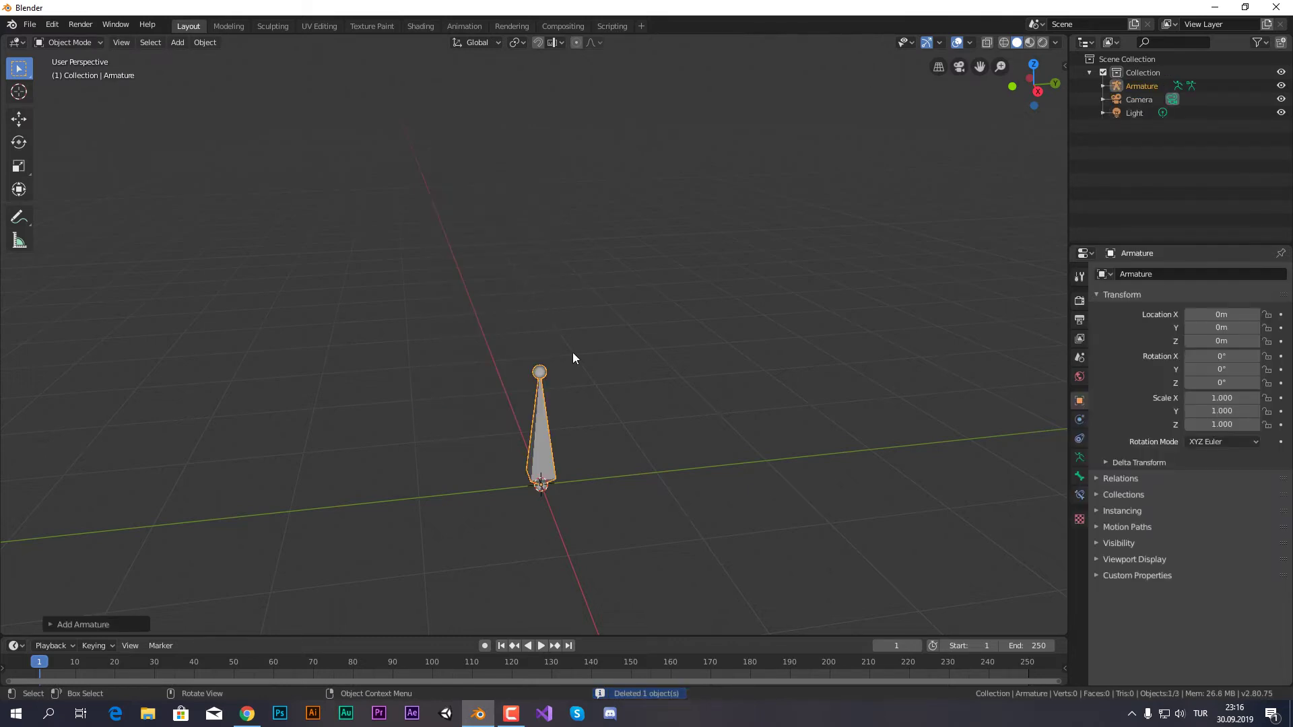
{"action": "key", "text": "g"}
{"action": "key", "text": "z"}
{"action": "left_click", "coordinate": [563, 216]}
{"action": "mouse_move", "coordinate": [562, 217]}
{"action": "middle_mouse_down"}
{"action": "mouse_move", "coordinate": [576, 253]}
{"action": "mouse_move", "coordinate": [547, 240]}
{"action": "mouse_move", "coordinate": [574, 305]}
{"action": "middle_mouse_up"}
{"action": "key", "text": "Tab"}
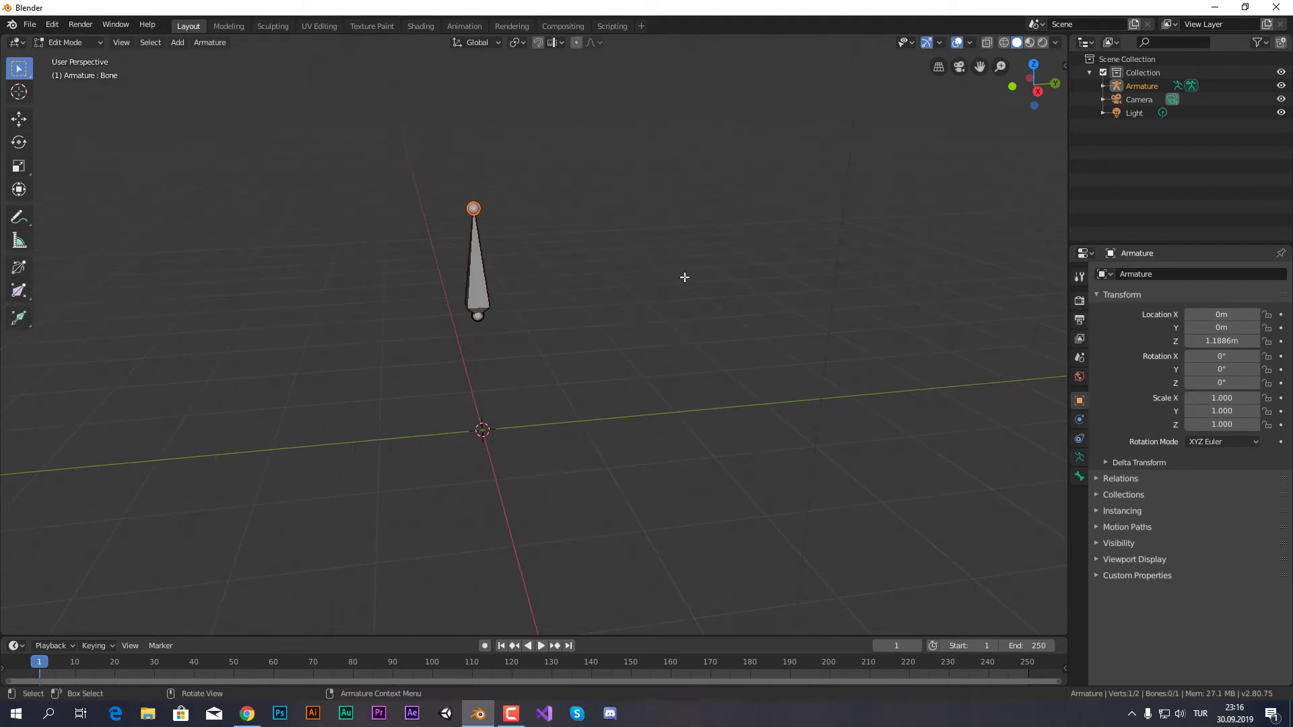
Step: Place the 3D cursor beside the bone and add a second unconnected bone there
{"action": "right_click", "coordinate": [658, 263], "text": "shift"}
{"action": "middle_click_drag", "start_coordinate": [688, 263], "coordinate": [687, 289]}
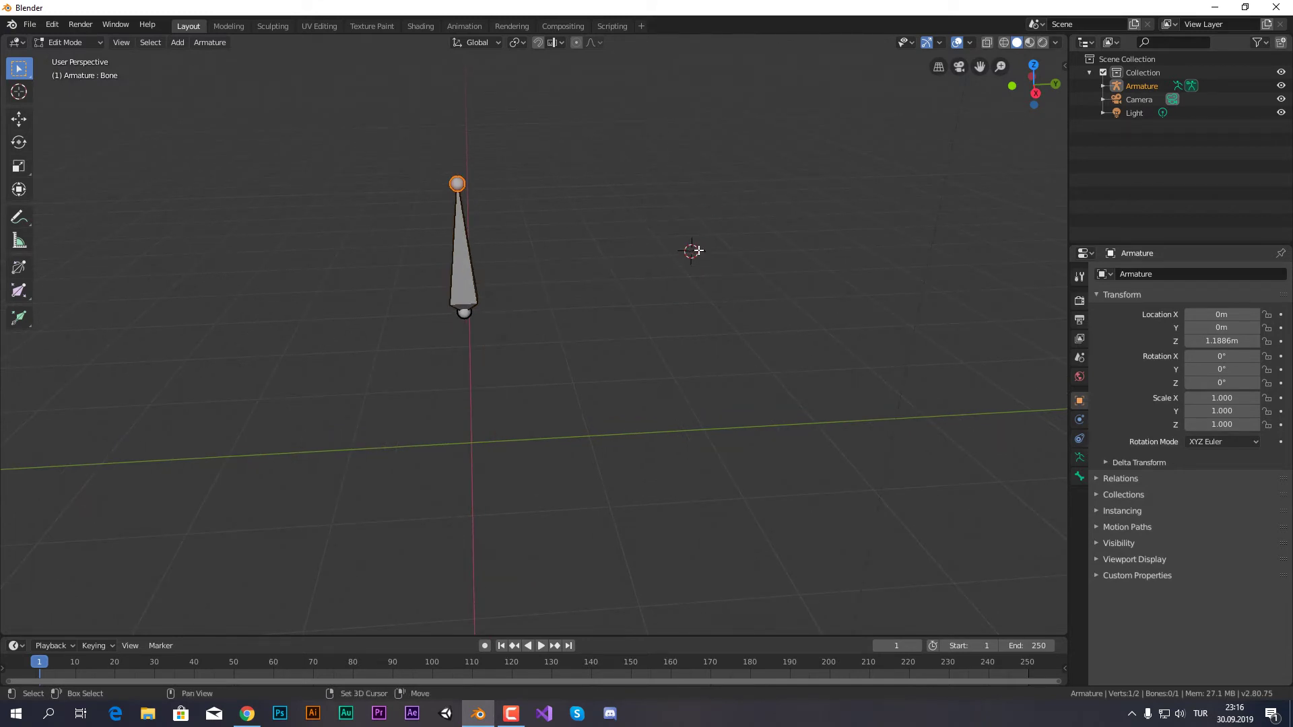
{"action": "key", "text": "shift+a"}
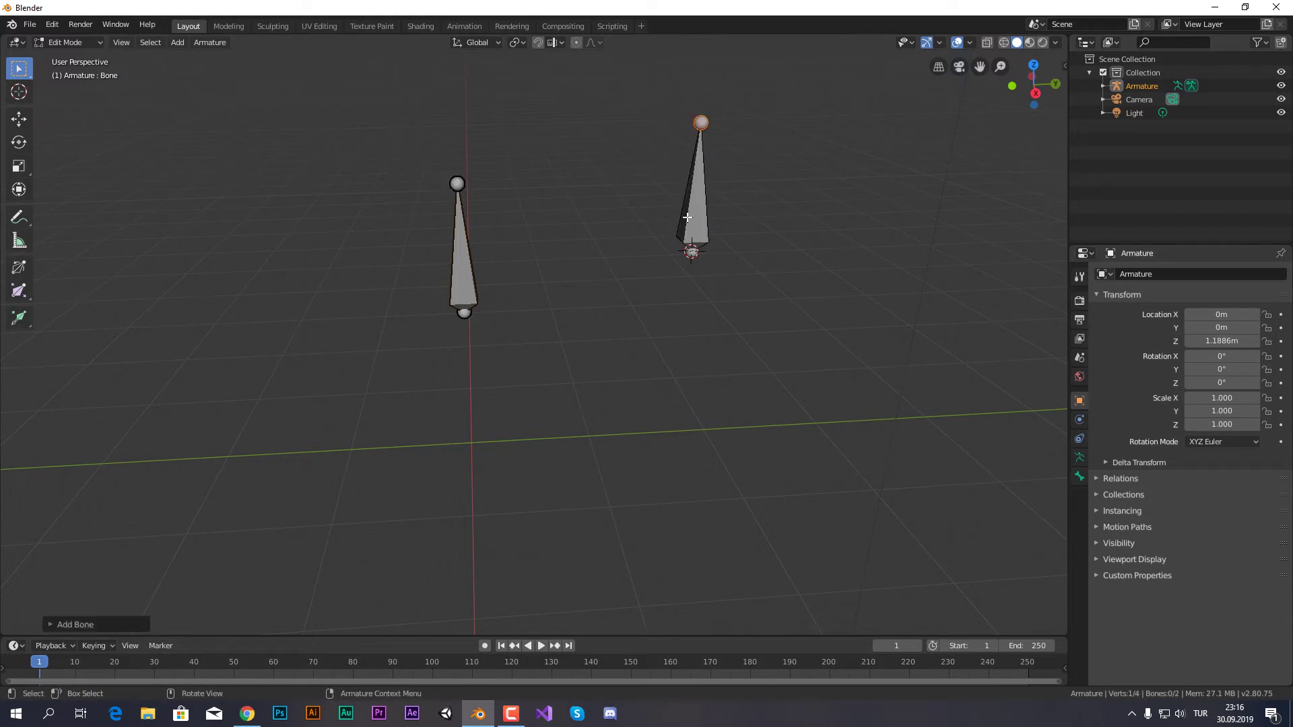
{"action": "scroll", "coordinate": [705, 196], "scroll_direction": "down", "scroll_amount": 2}
{"action": "scroll", "coordinate": [702, 256], "scroll_direction": "down", "scroll_amount": 2}
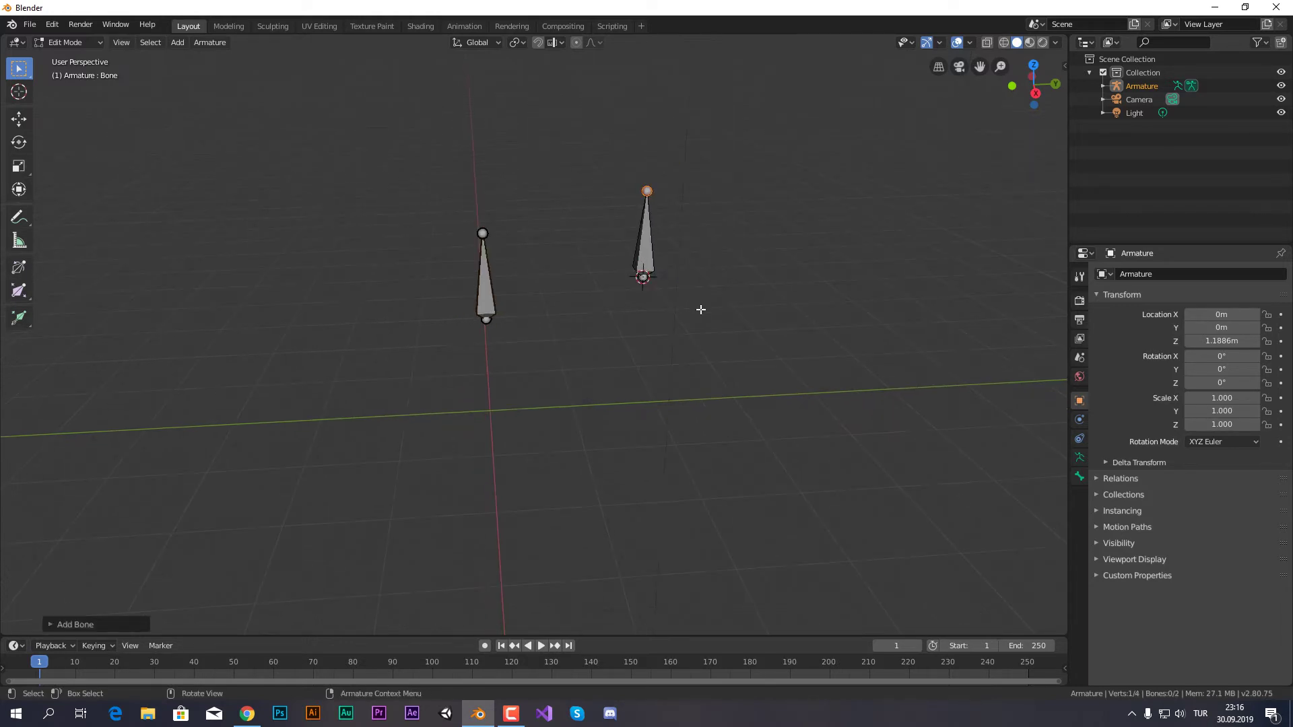
Step: Move the 3D cursor to a new spot and add a third bone
{"action": "right_click", "coordinate": [728, 338], "text": "shift"}
{"action": "middle_click_drag", "start_coordinate": [721, 364], "coordinate": [736, 361]}
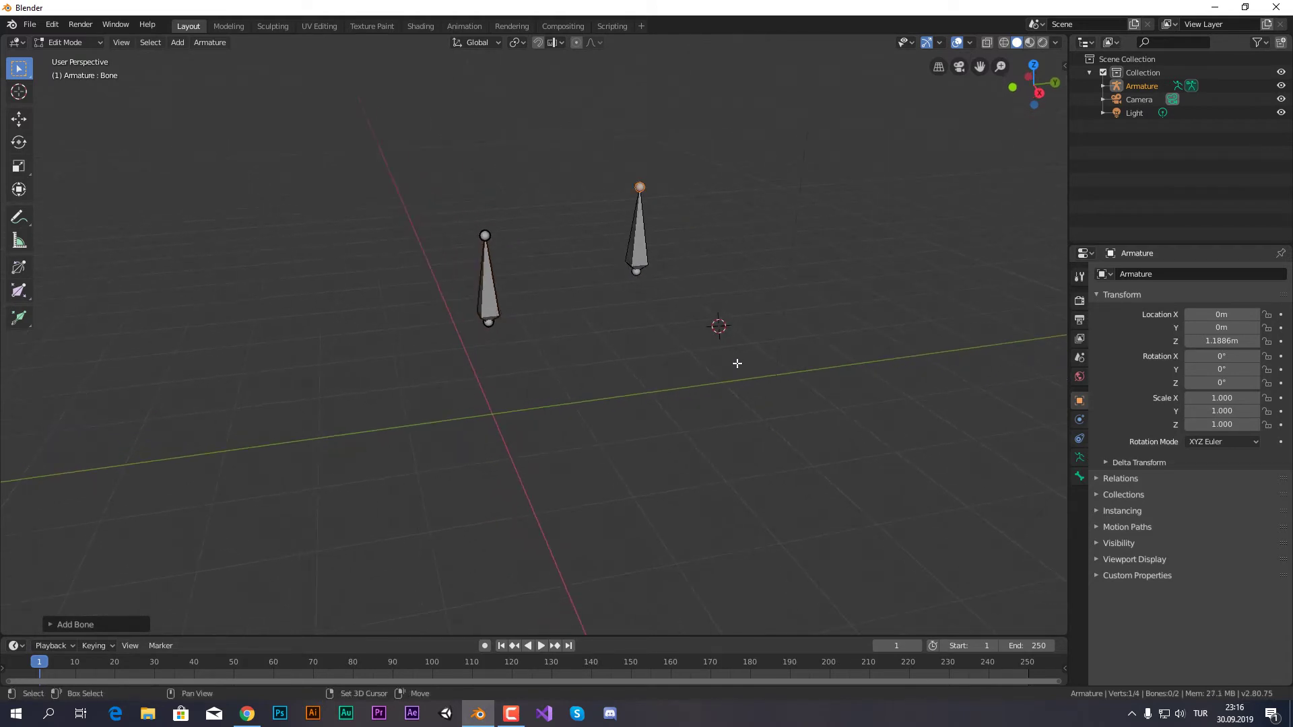
{"action": "key", "text": "shift+a"}
{"action": "scroll", "coordinate": [713, 312], "scroll_direction": "up", "scroll_amount": 1}
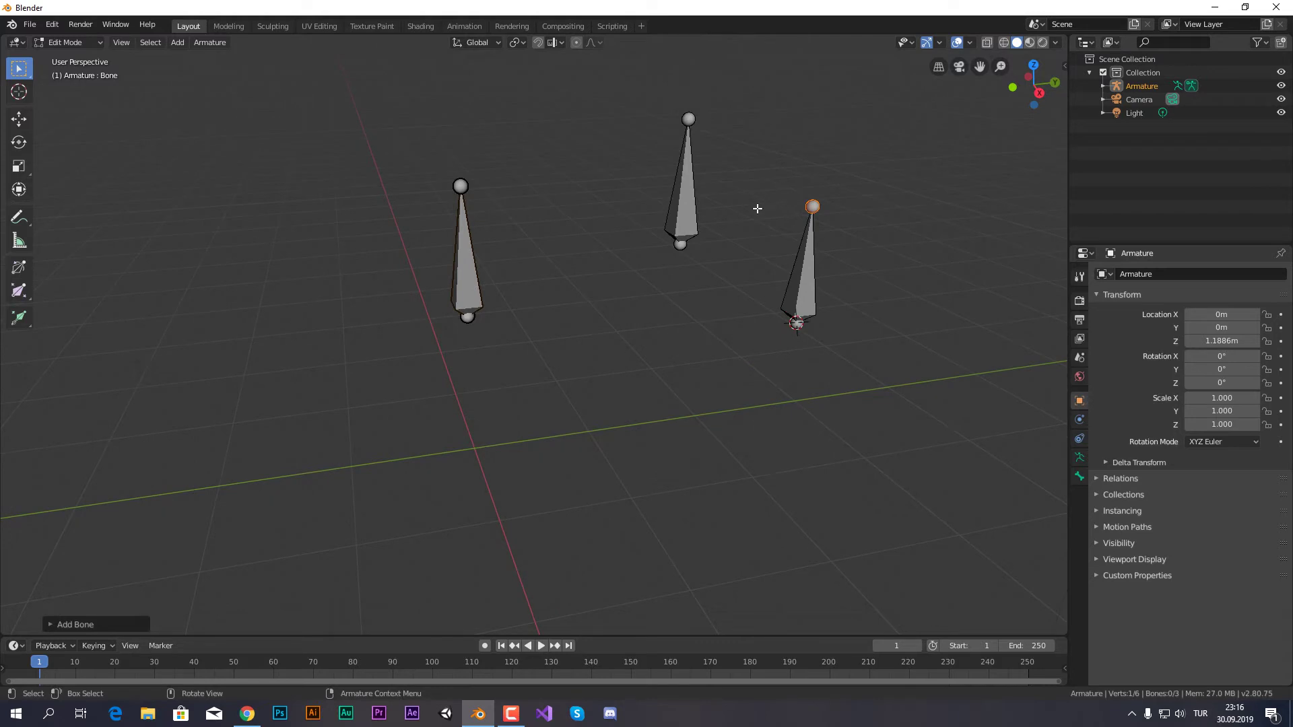
{"action": "scroll", "coordinate": [754, 209], "scroll_direction": "up", "scroll_amount": 1}
{"action": "middle_click_drag", "start_coordinate": [722, 248], "coordinate": [694, 227]}
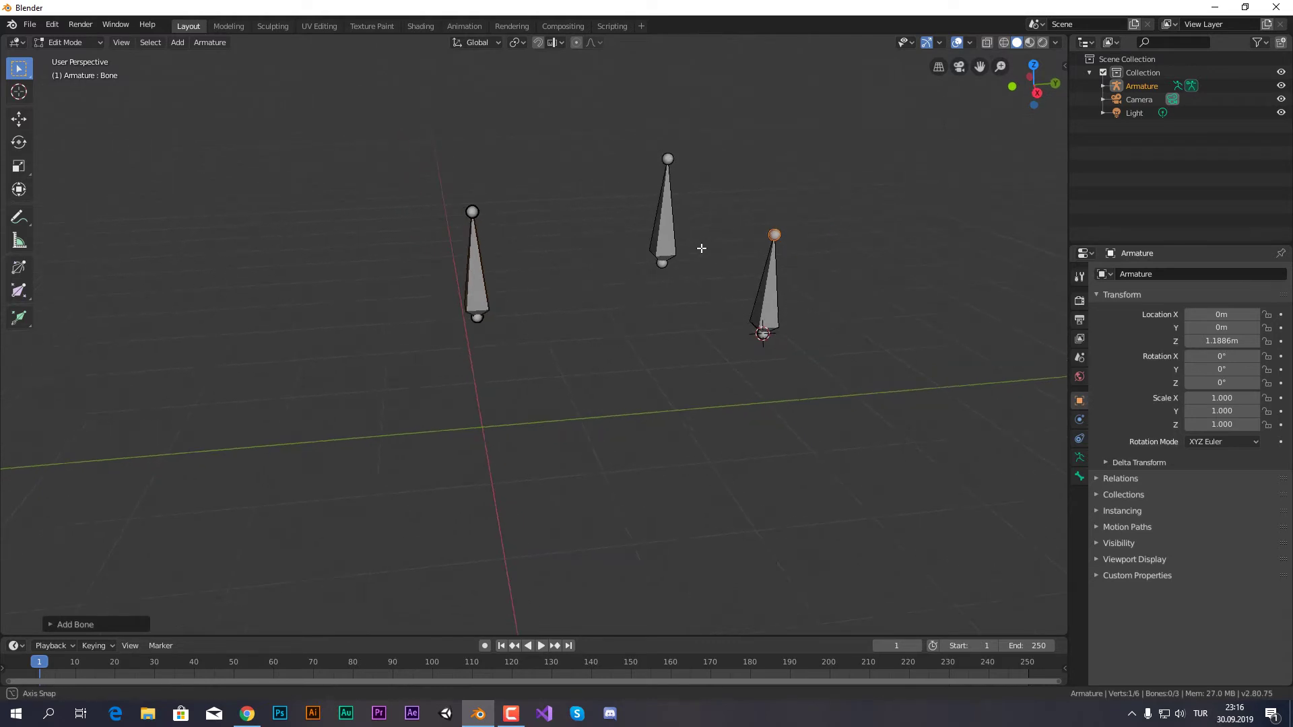
Step: Box-select and delete the two right bones, then place the 3D cursor right of the remaining bone
{"action": "left_click_drag", "start_coordinate": [632, 133], "coordinate": [860, 390]}
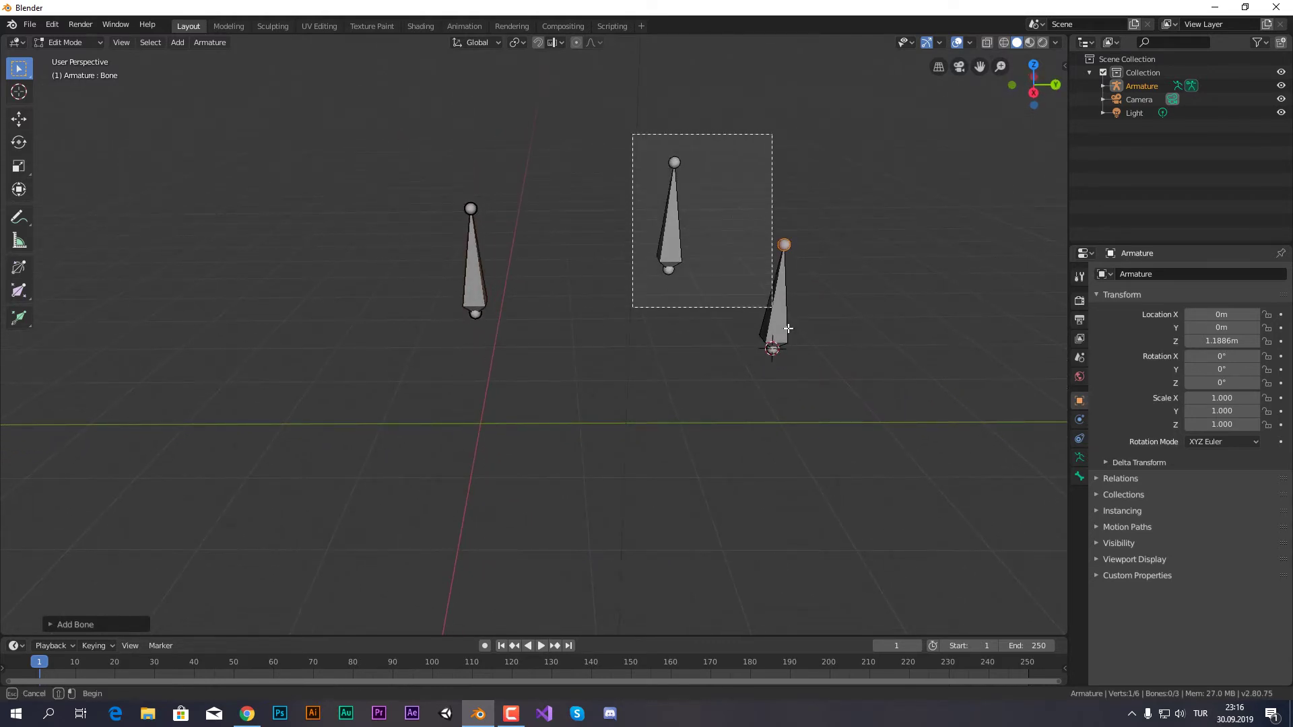
{"action": "key", "text": "x"}
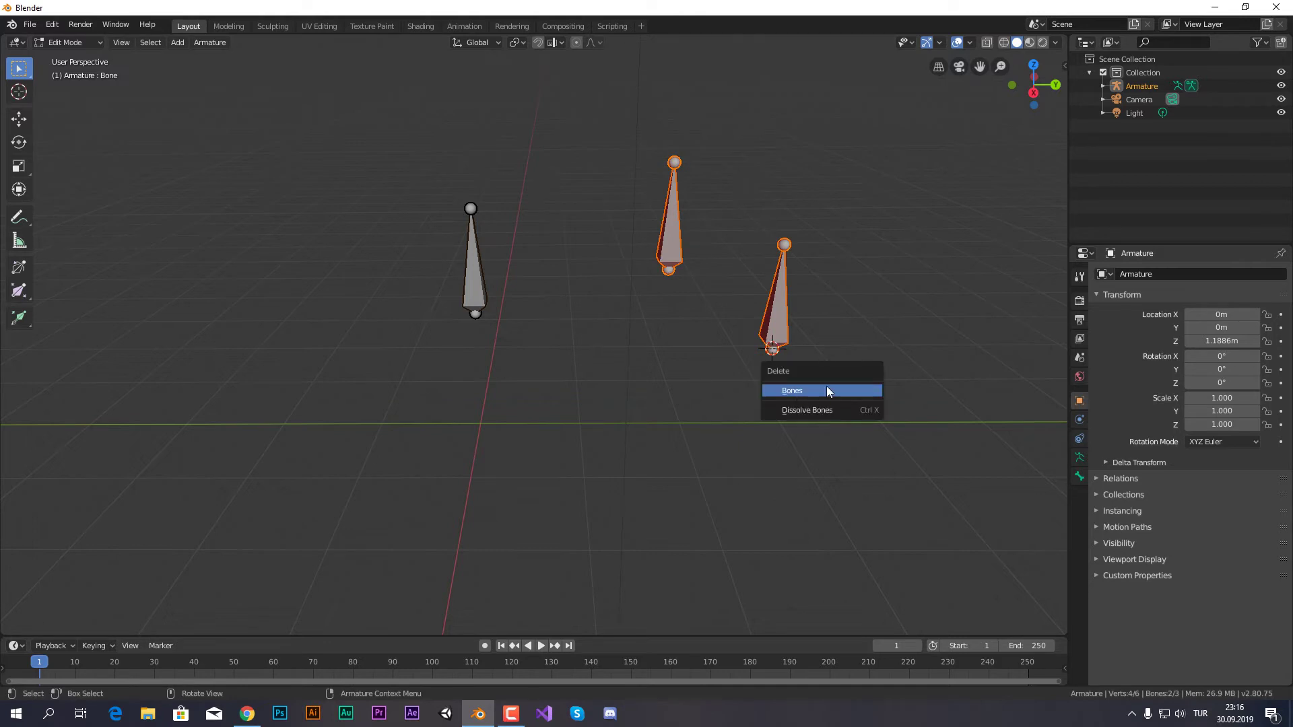
{"action": "left_click", "coordinate": [804, 390]}
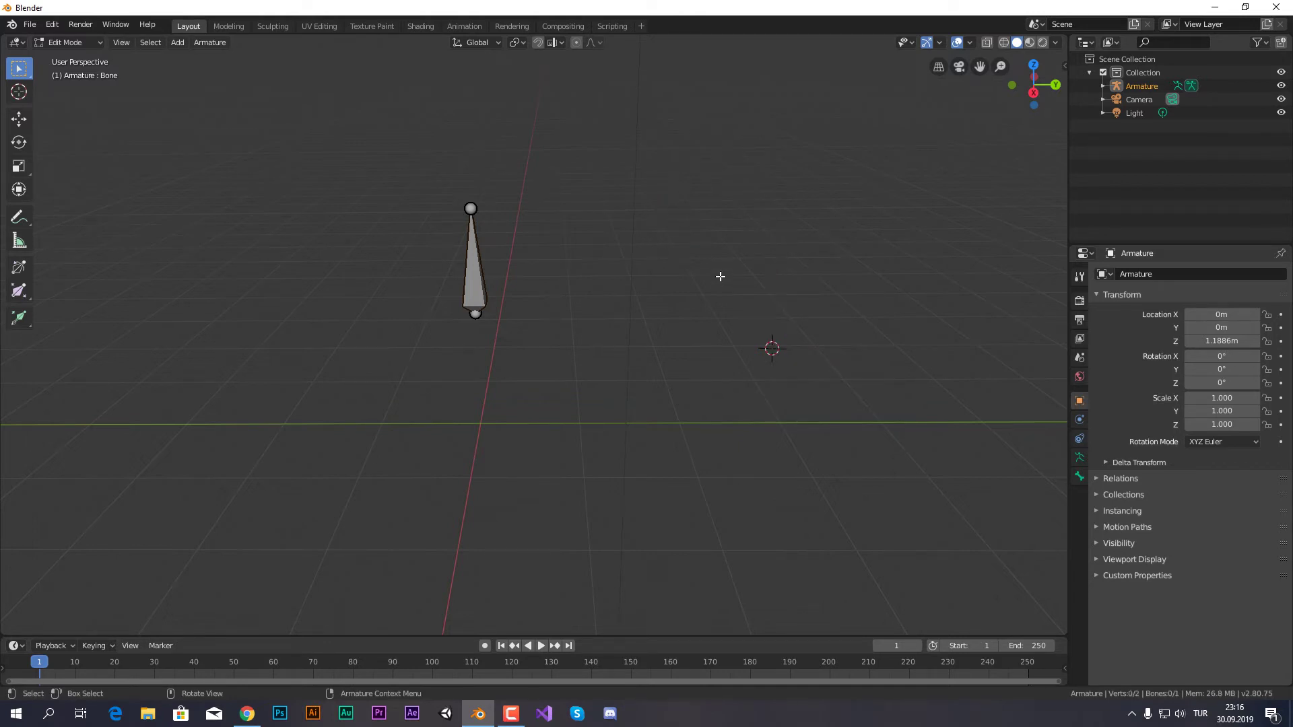
{"action": "scroll", "coordinate": [718, 276], "scroll_direction": "up", "scroll_amount": 1}
{"action": "left_click", "coordinate": [470, 268]}
{"action": "left_click", "coordinate": [568, 257]}
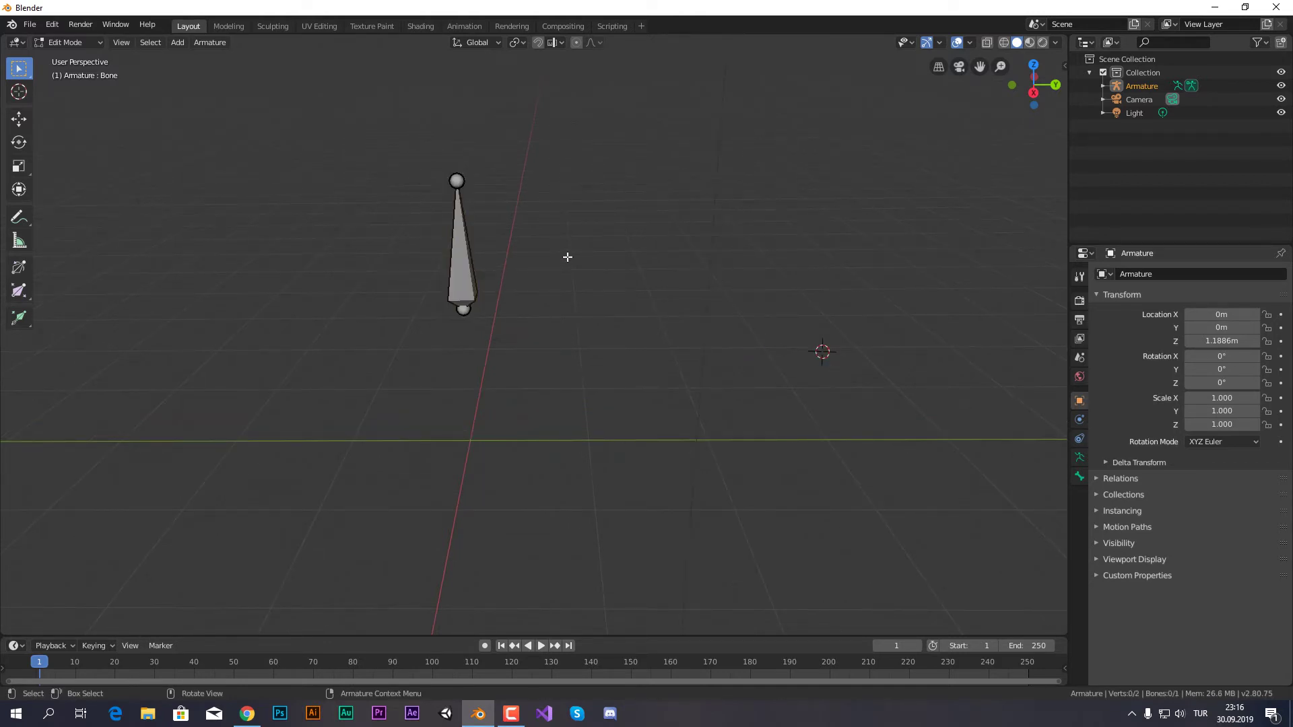
{"action": "right_click", "coordinate": [623, 269], "text": "shift"}
Step: Add a free bone right of the first, then select it and the left bone as active parent
{"action": "key", "text": "shift+a"}
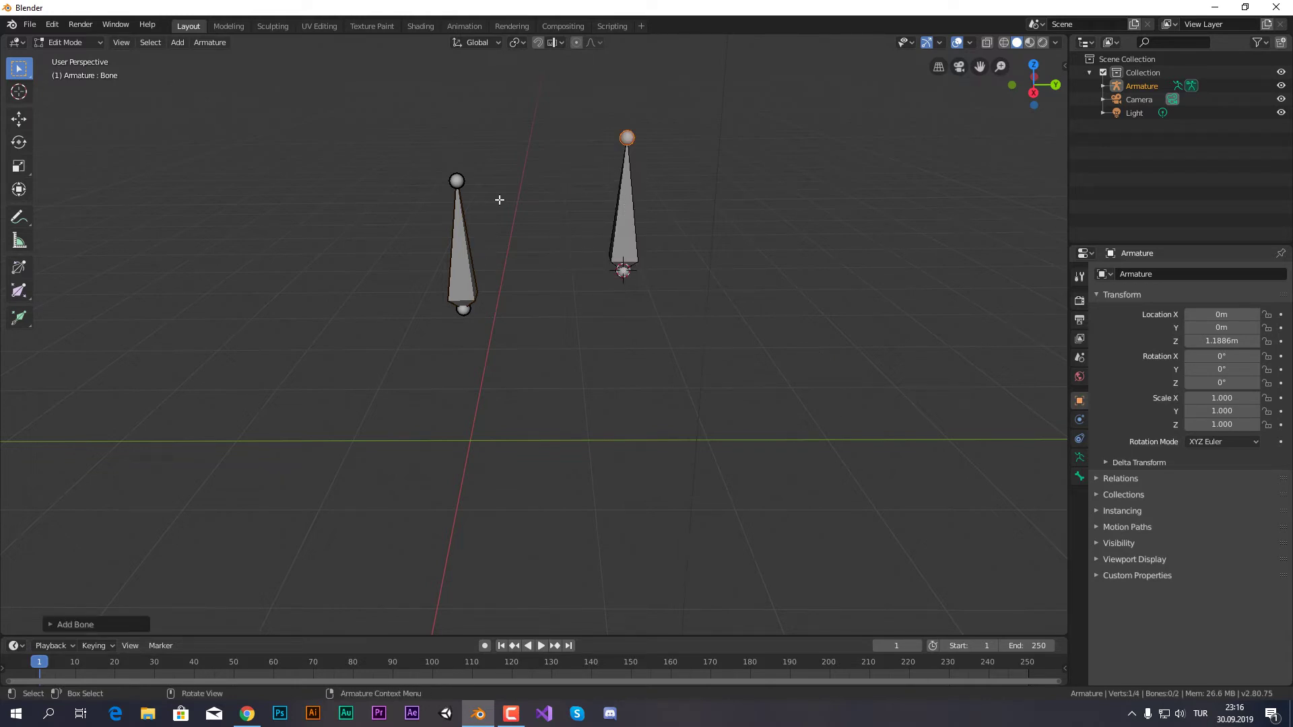
{"action": "left_click", "coordinate": [624, 219]}
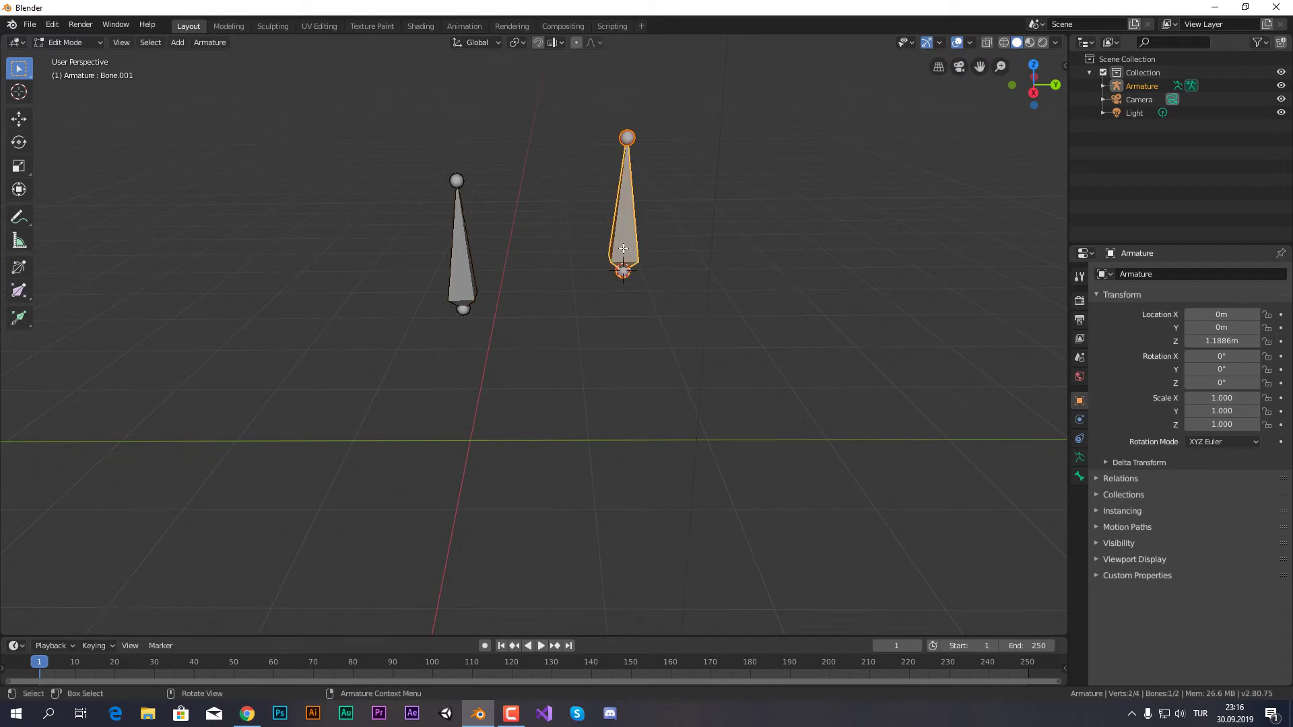
{"action": "left_click", "coordinate": [460, 261], "text": "shift"}
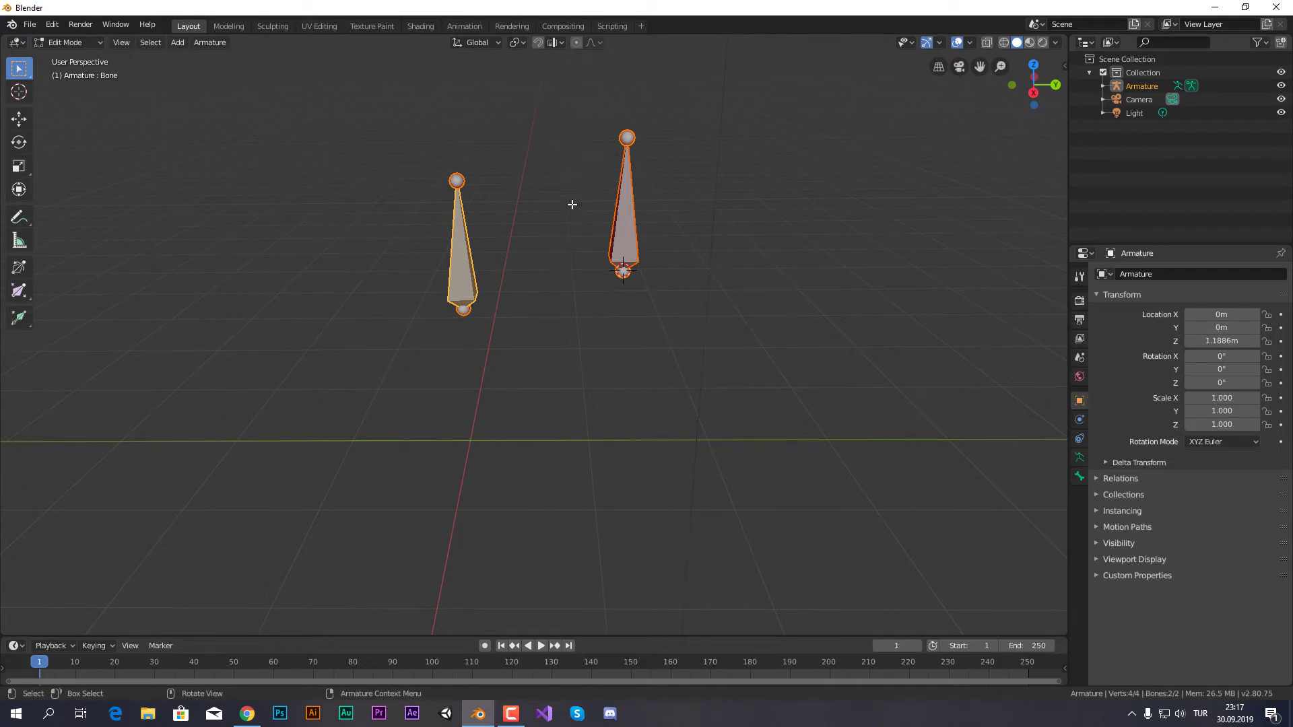
{"action": "scroll", "coordinate": [495, 239], "scroll_direction": "up", "scroll_amount": 1}
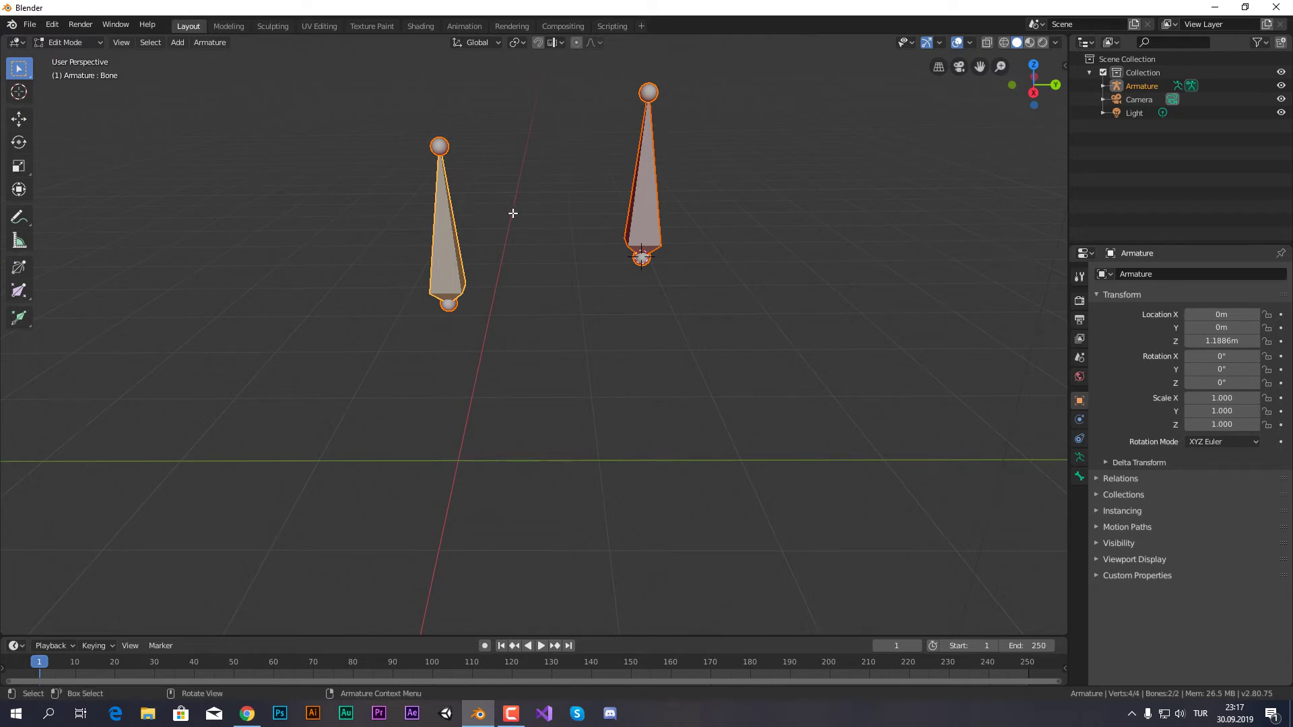
{"action": "key", "text": "ctrl+p"}
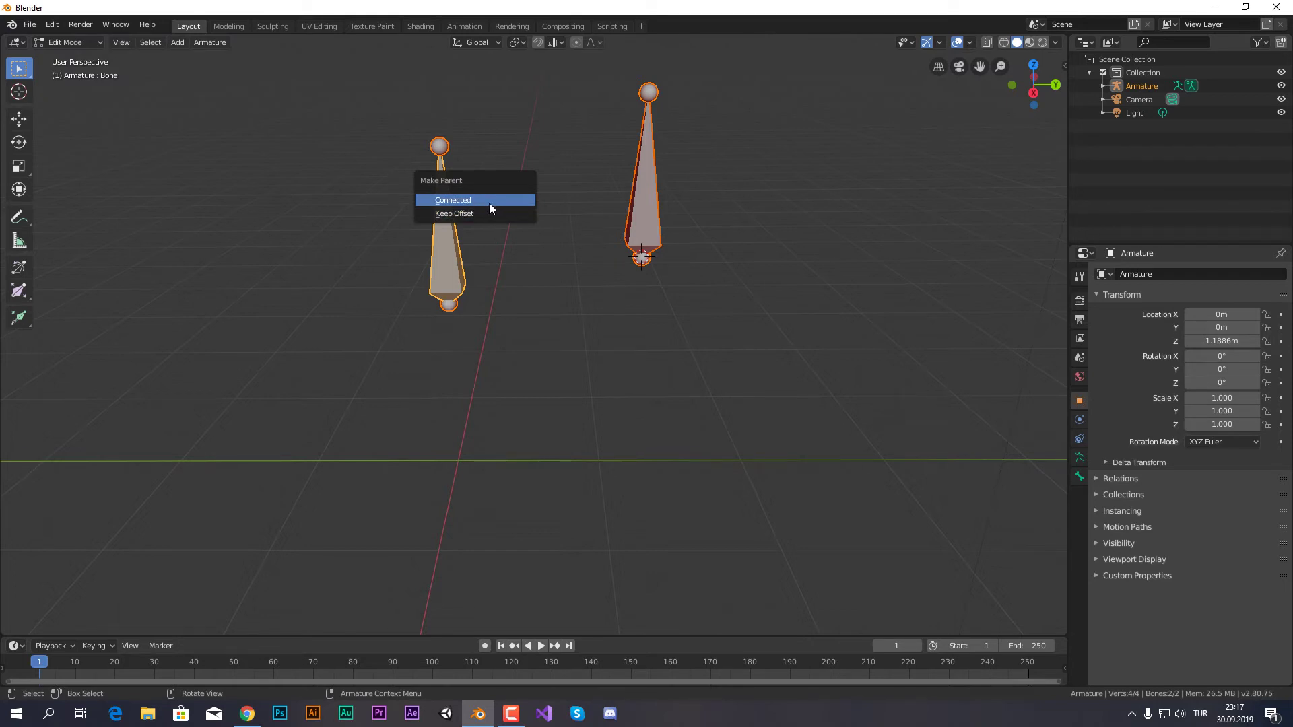
Step: Parent the right bone to the left one with Connected, then select the upper bone alone
{"action": "key", "text": "ctrl+p"}
{"action": "left_click", "coordinate": [425, 136]}
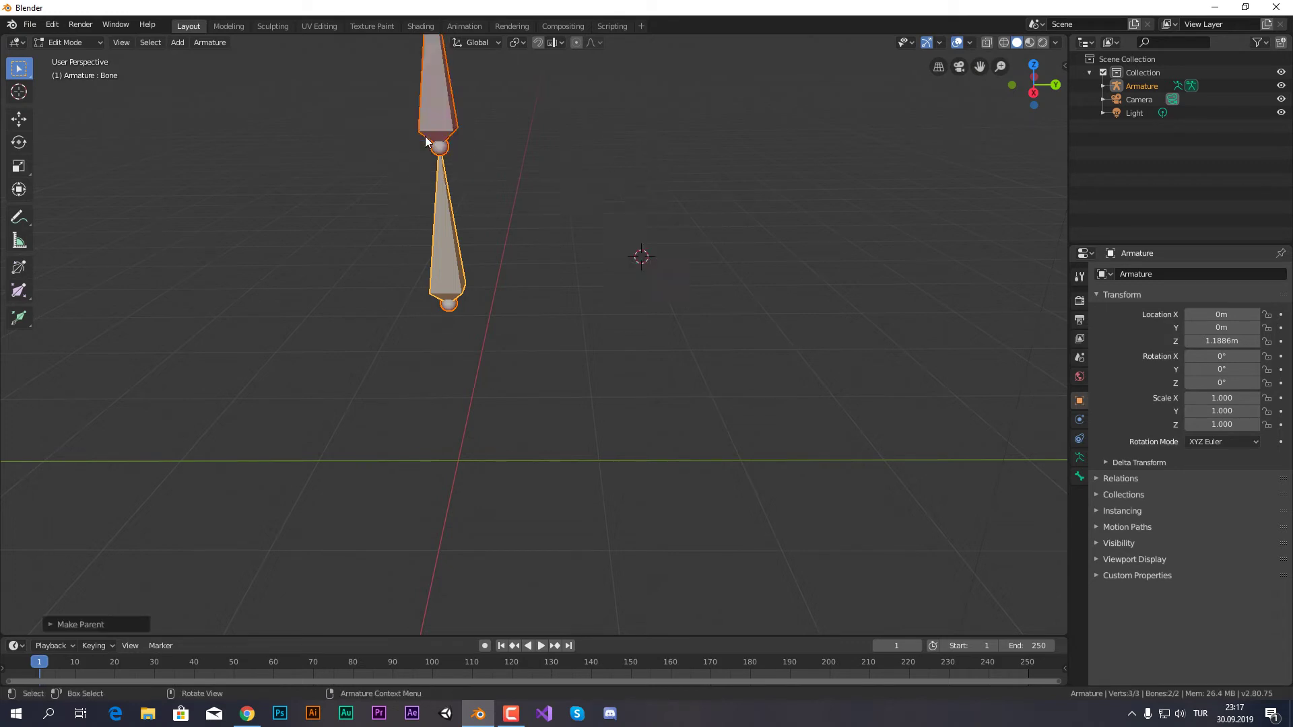
{"action": "mouse_move", "coordinate": [466, 130]}
{"action": "middle_mouse_down"}
{"action": "mouse_move", "coordinate": [564, 269]}
{"action": "mouse_move", "coordinate": [547, 275]}
{"action": "middle_mouse_up"}
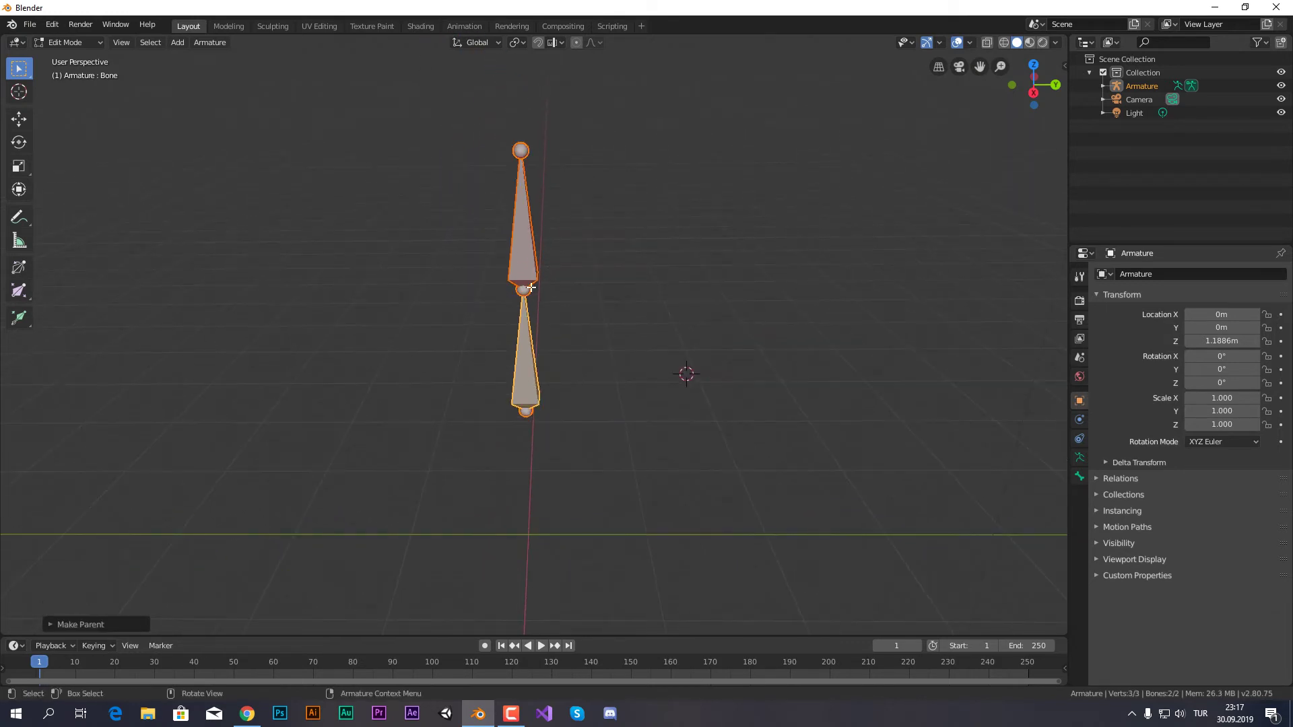
{"action": "left_click", "coordinate": [523, 288]}
{"action": "left_click", "coordinate": [532, 251]}
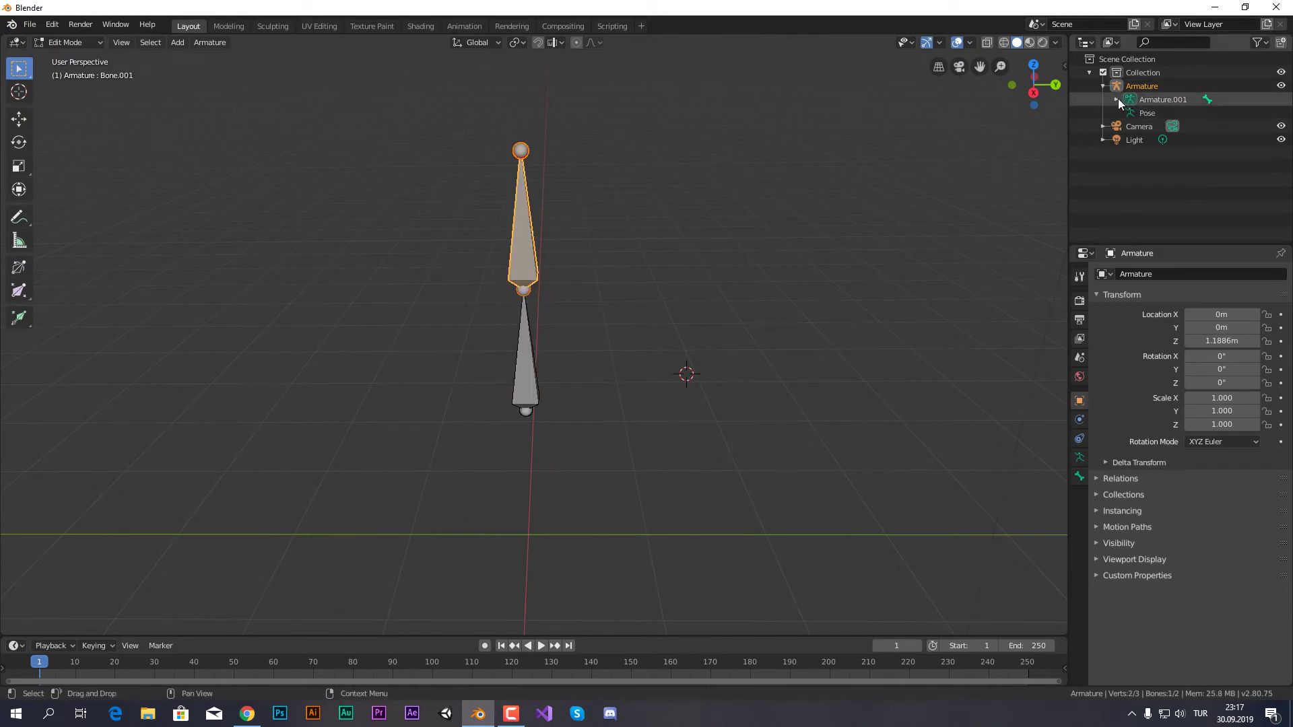
Step: Select the lower bone of Armature.001 in the outliner and enter Pose Mode
{"action": "left_click", "coordinate": [1116, 99]}
{"action": "left_click", "coordinate": [1165, 115]}
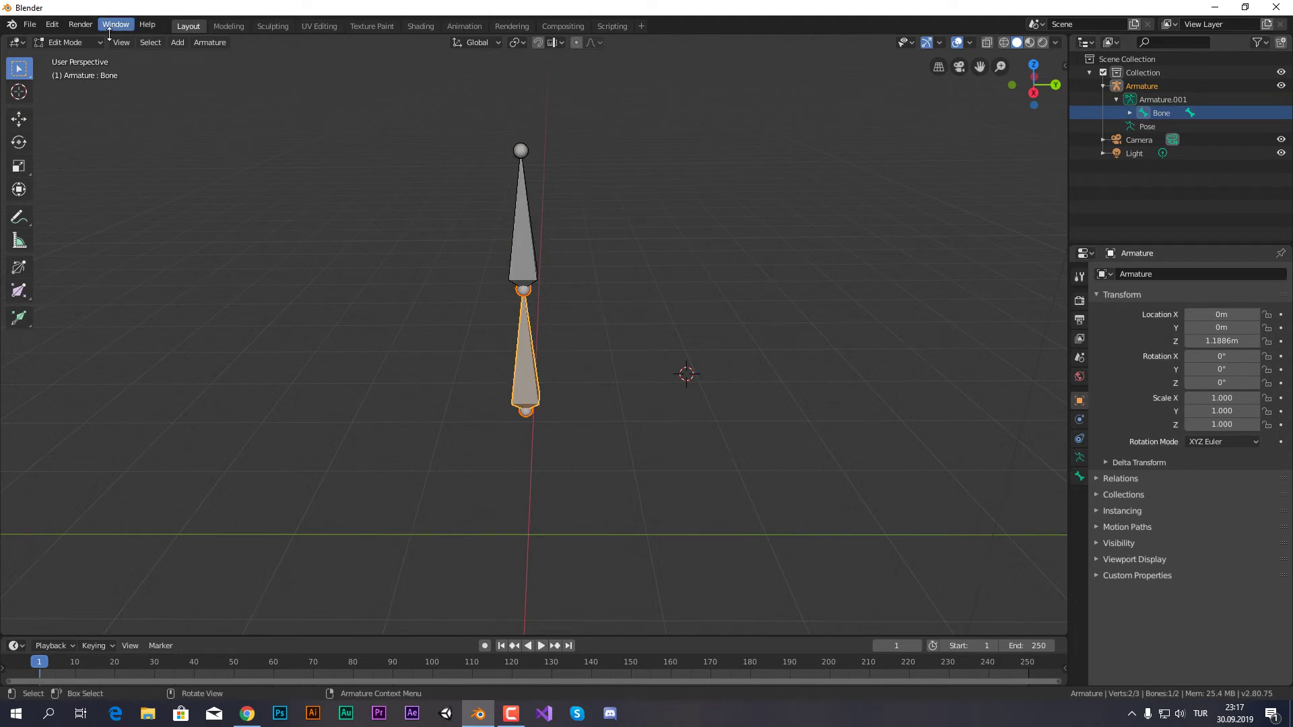
{"action": "left_click", "coordinate": [67, 41]}
{"action": "left_click", "coordinate": [61, 86]}
Step: Test-move and rotate the lower and upper bones, cancelling each so the chain stays at rest
{"action": "key", "text": "g"}
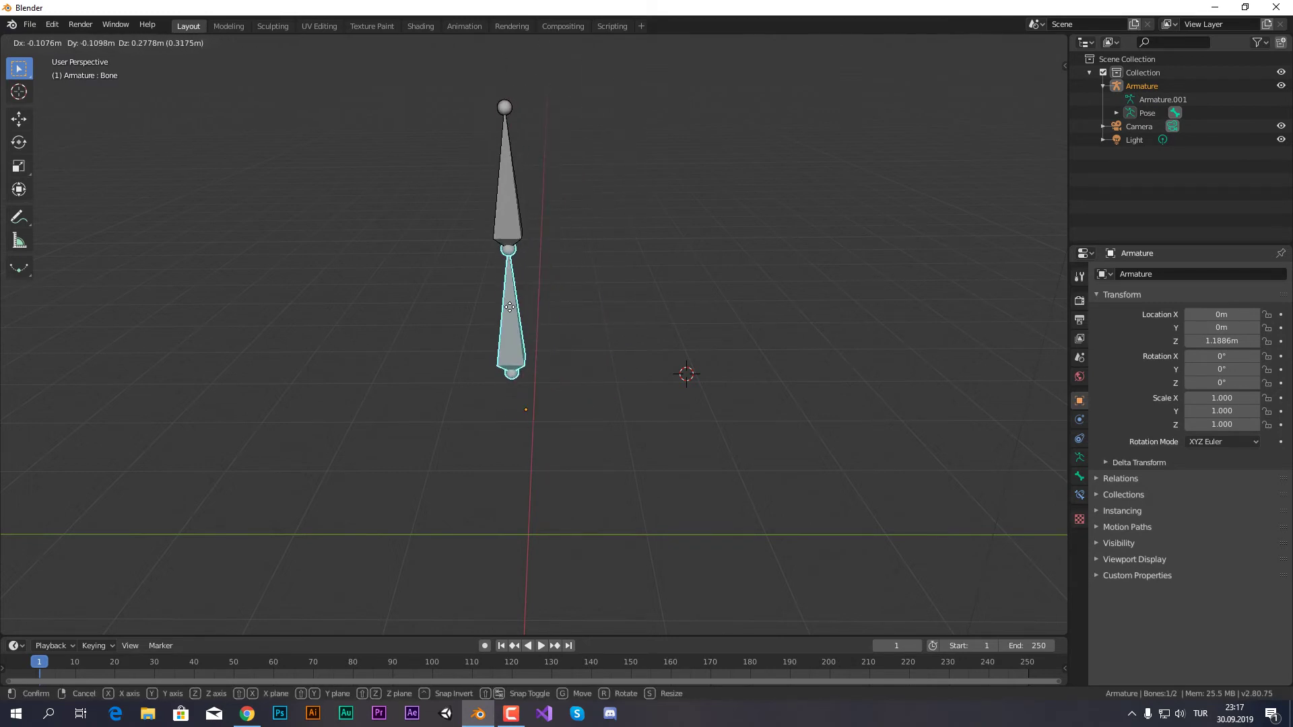
{"action": "key", "text": "Escape"}
{"action": "left_click", "coordinate": [523, 175]}
{"action": "key", "text": "r"}
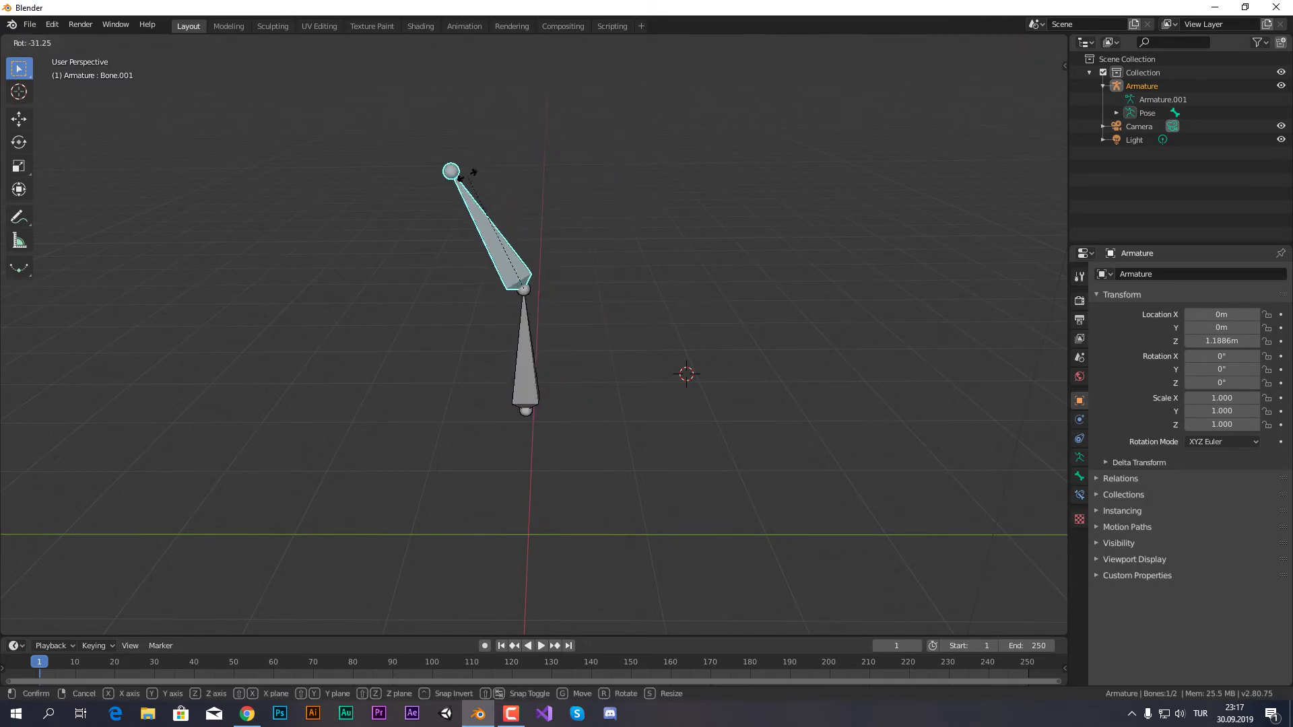
{"action": "key", "text": "Escape"}
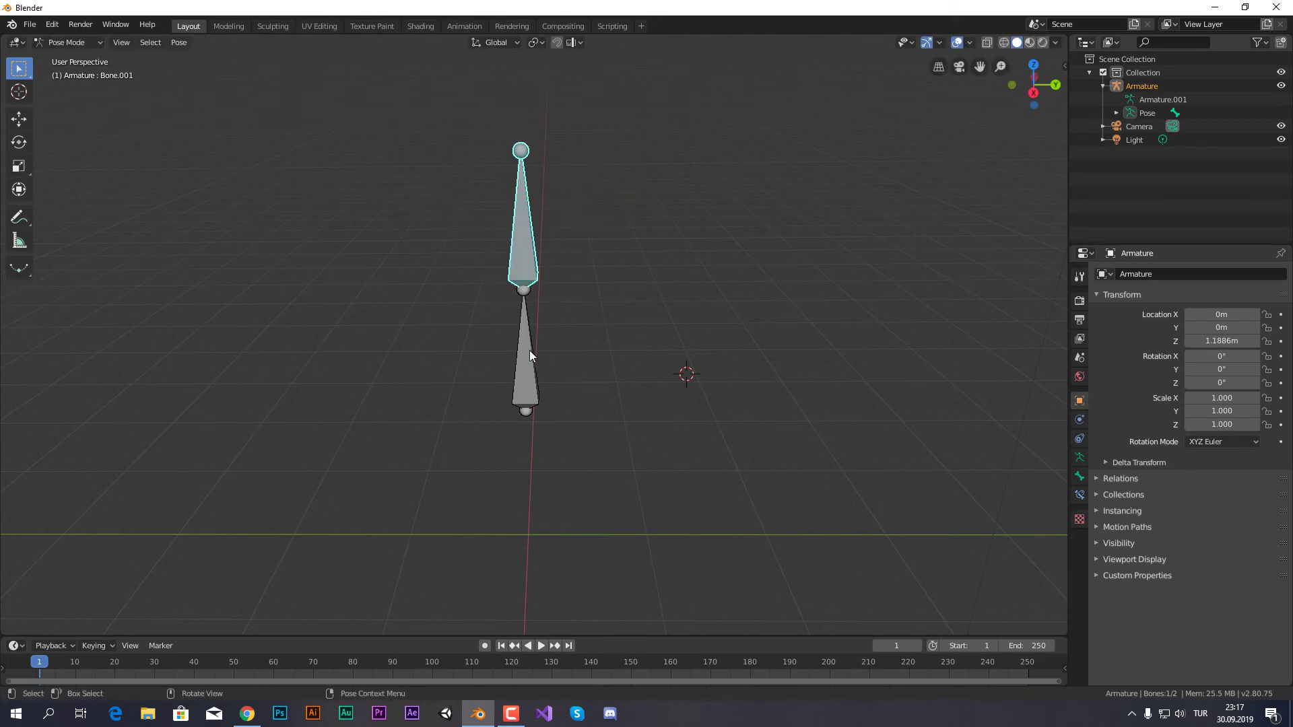
{"action": "left_click", "coordinate": [527, 350]}
{"action": "key", "text": "r"}
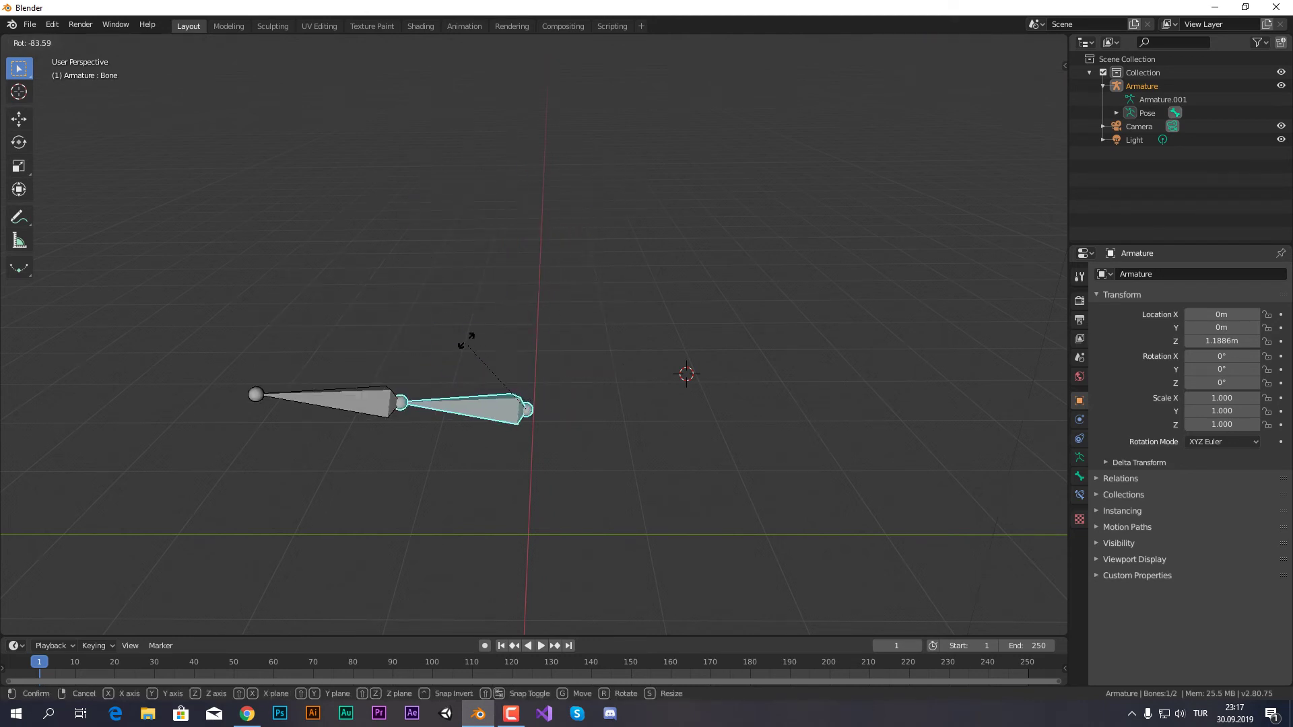
{"action": "key", "text": "Escape"}
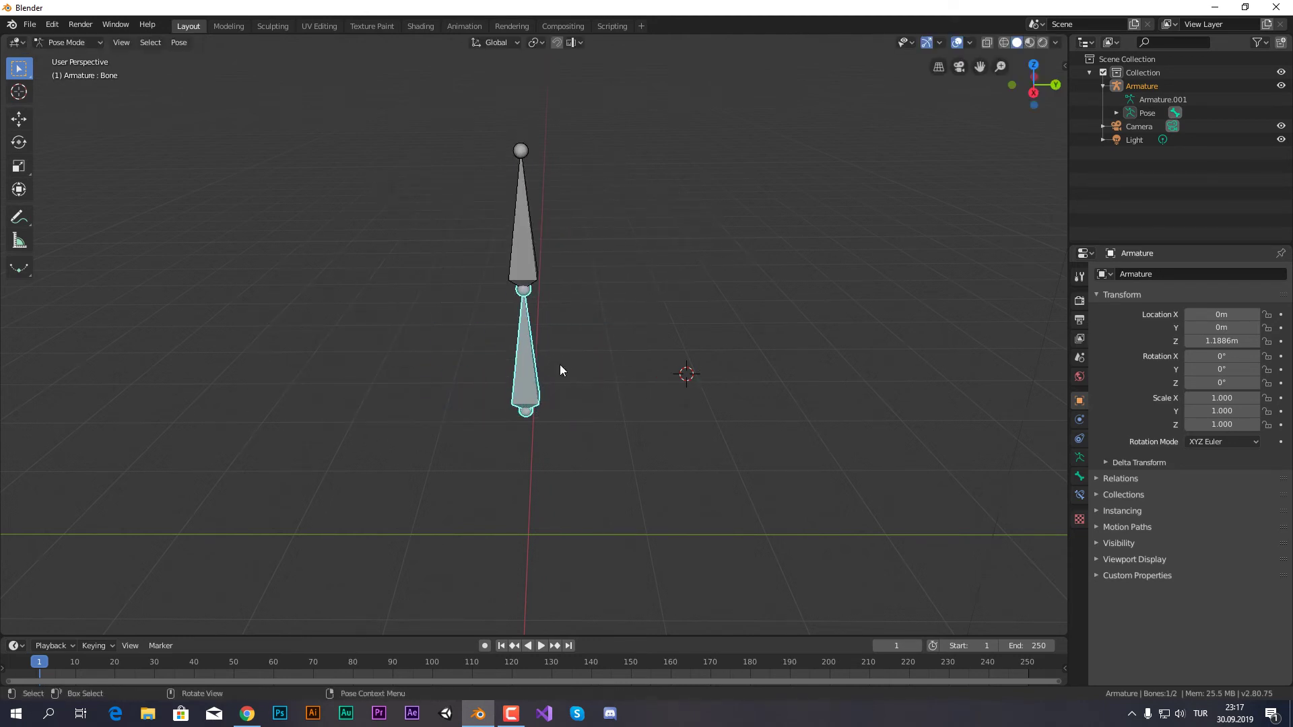
Step: Toggle the armature between Edit Mode and Pose Mode
{"action": "key", "text": "Tab"}
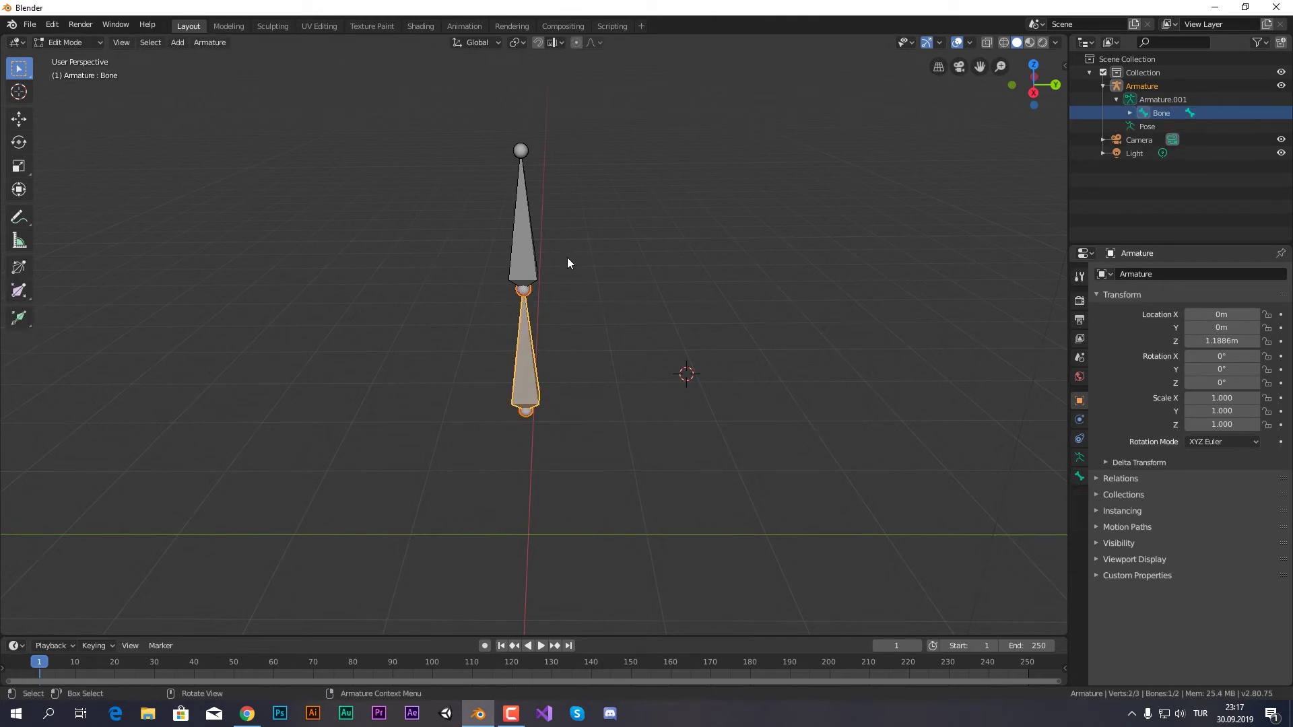
{"action": "left_click", "coordinate": [522, 242]}
{"action": "key", "text": "ctrl+z"}
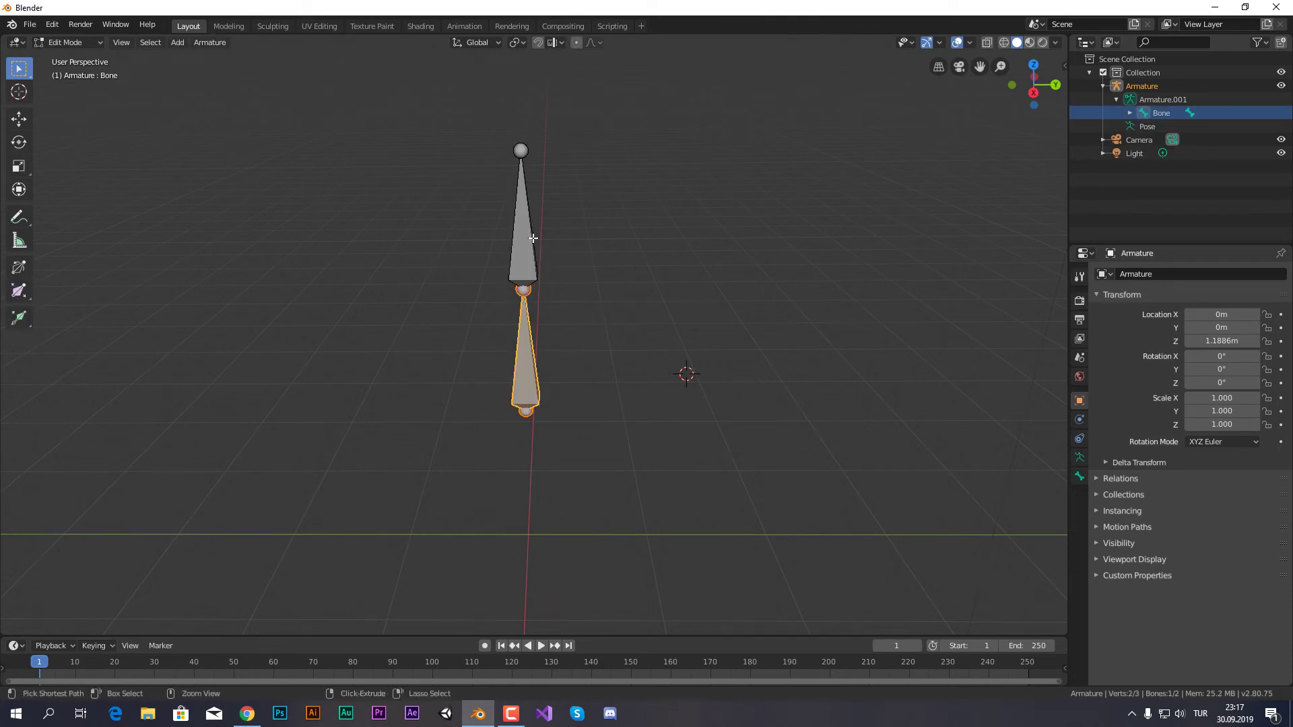
{"action": "key", "text": "Tab"}
{"action": "key", "text": "Tab"}
{"action": "key", "text": "Tab"}
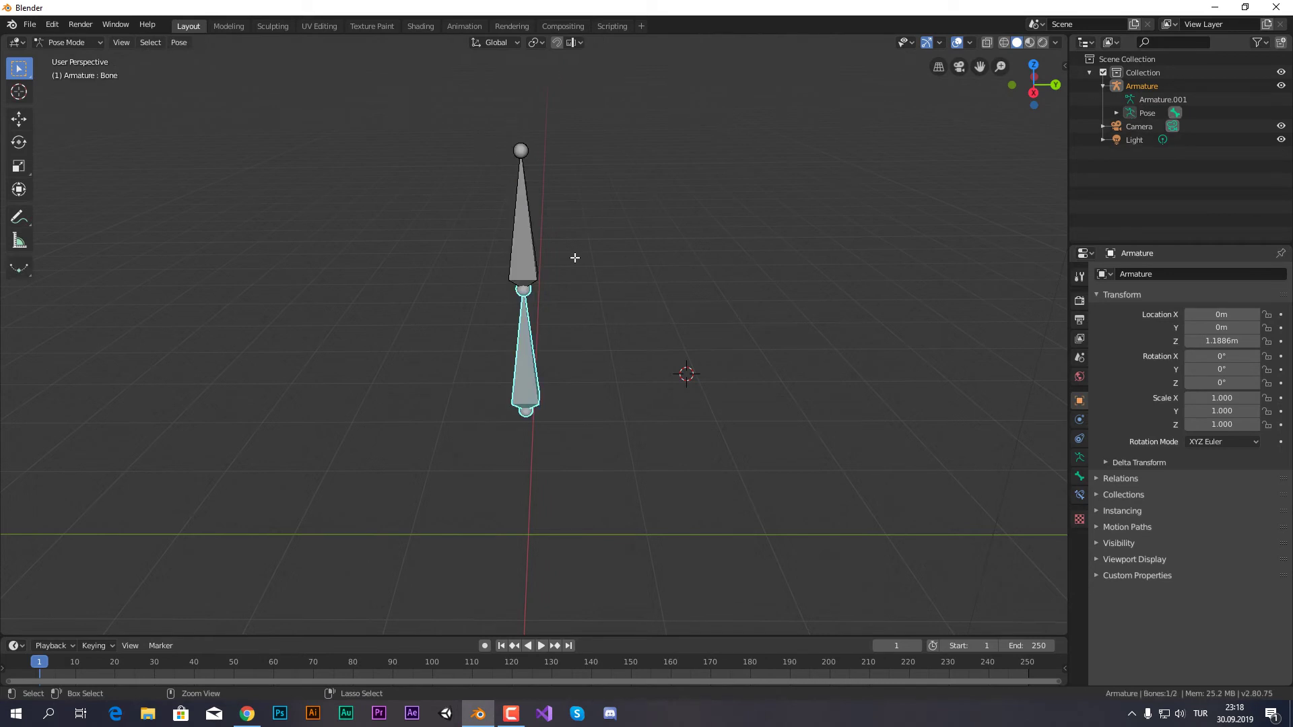
{"action": "key", "text": "Tab"}
Step: Back in Edit Mode, clear Bone.001's parent and move it to the 3D cursor
{"action": "key", "text": "ctrl+z"}
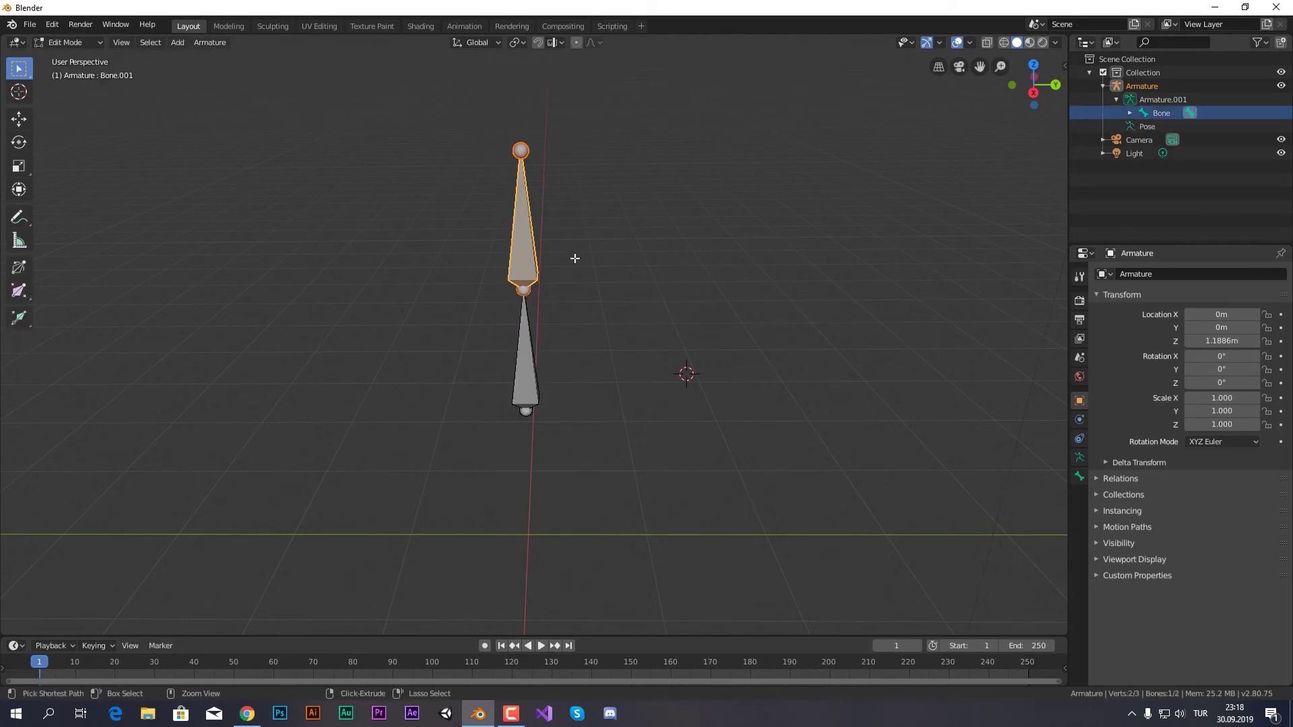
{"action": "key", "text": "ctrl+z"}
{"action": "key", "text": "ctrl+z"}
{"action": "key", "text": "ctrl+z"}
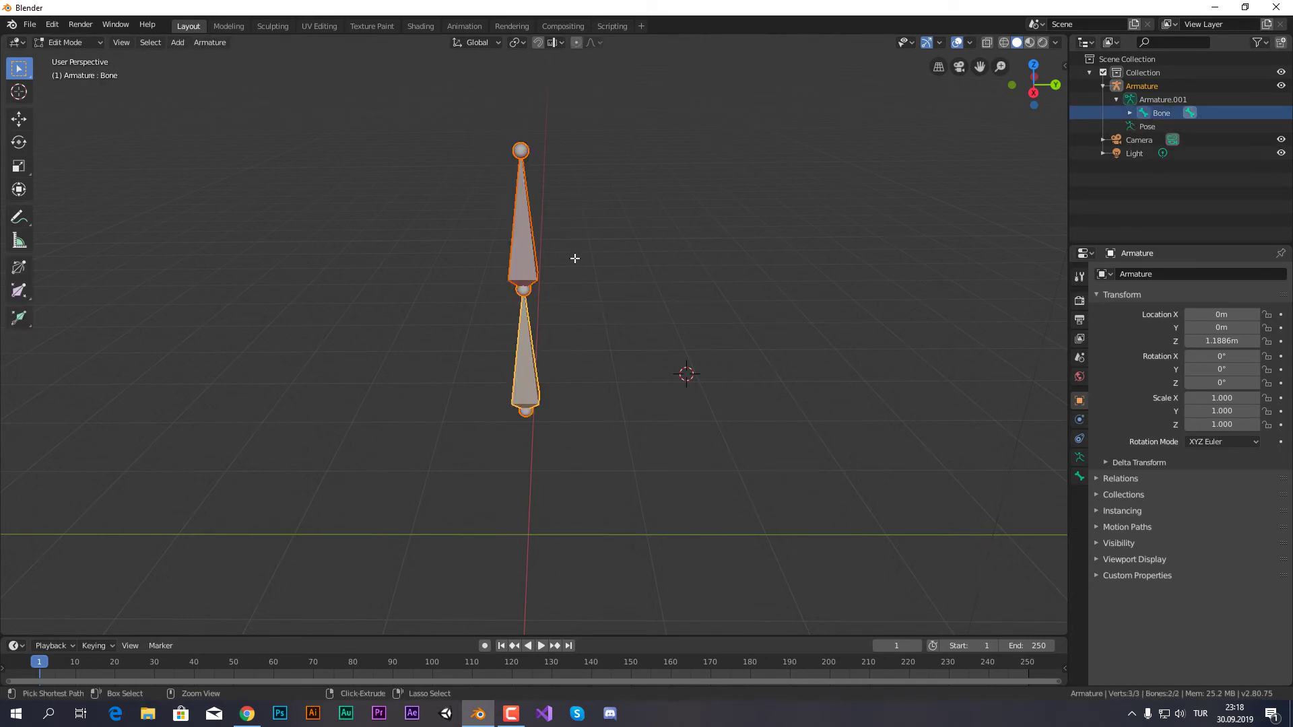
{"action": "key", "text": "ctrl+z"}
{"action": "left_click", "coordinate": [687, 301]}
{"action": "middle_click_drag", "start_coordinate": [688, 300], "coordinate": [690, 301]}
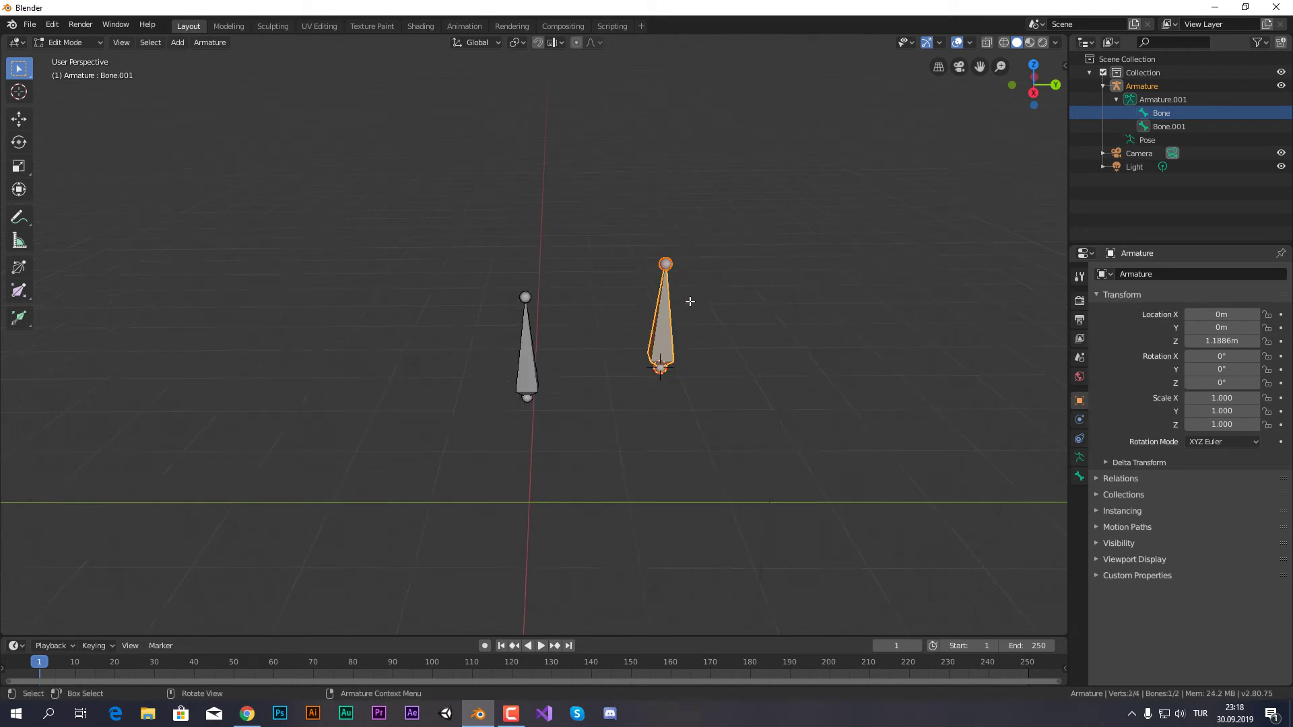
{"action": "scroll", "coordinate": [693, 327], "scroll_direction": "up", "scroll_amount": 2}
{"action": "scroll", "coordinate": [755, 240], "scroll_direction": "up", "scroll_amount": 1}
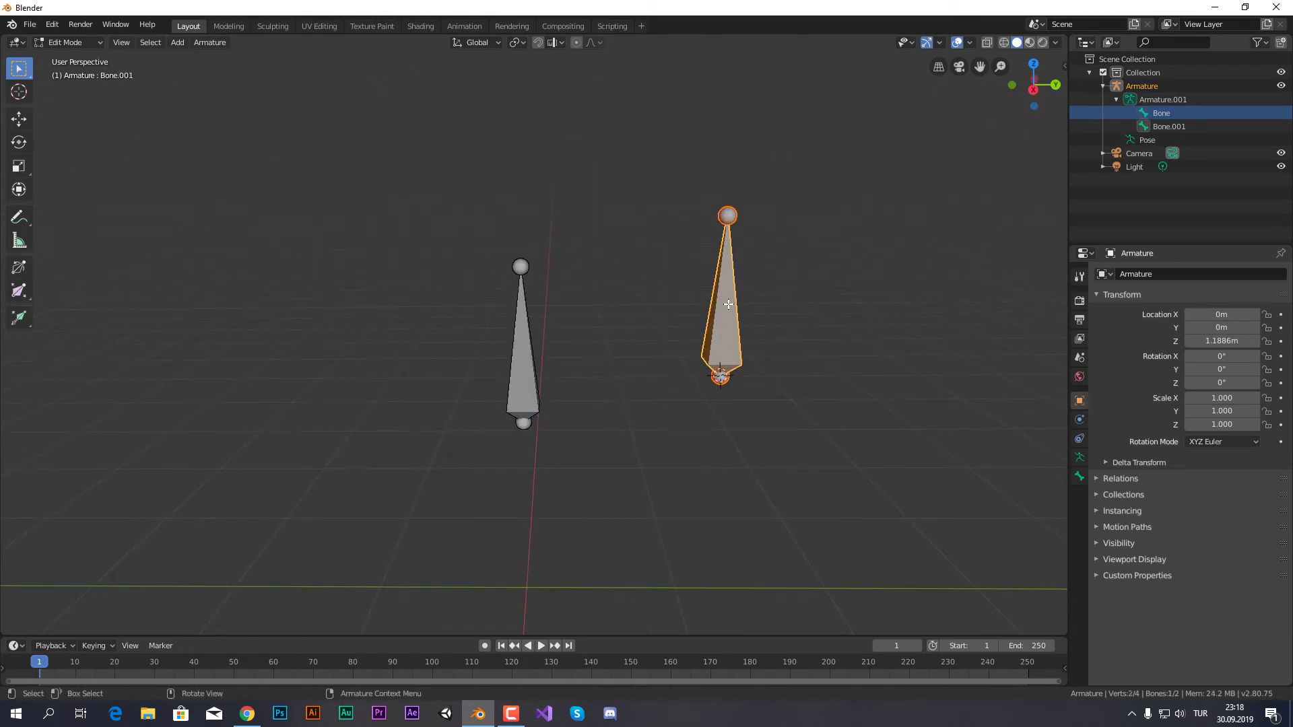
Step: Parent Bone.001 to Bone with Keep Offset, then select each bone individually
{"action": "left_click", "coordinate": [521, 355], "text": "shift"}
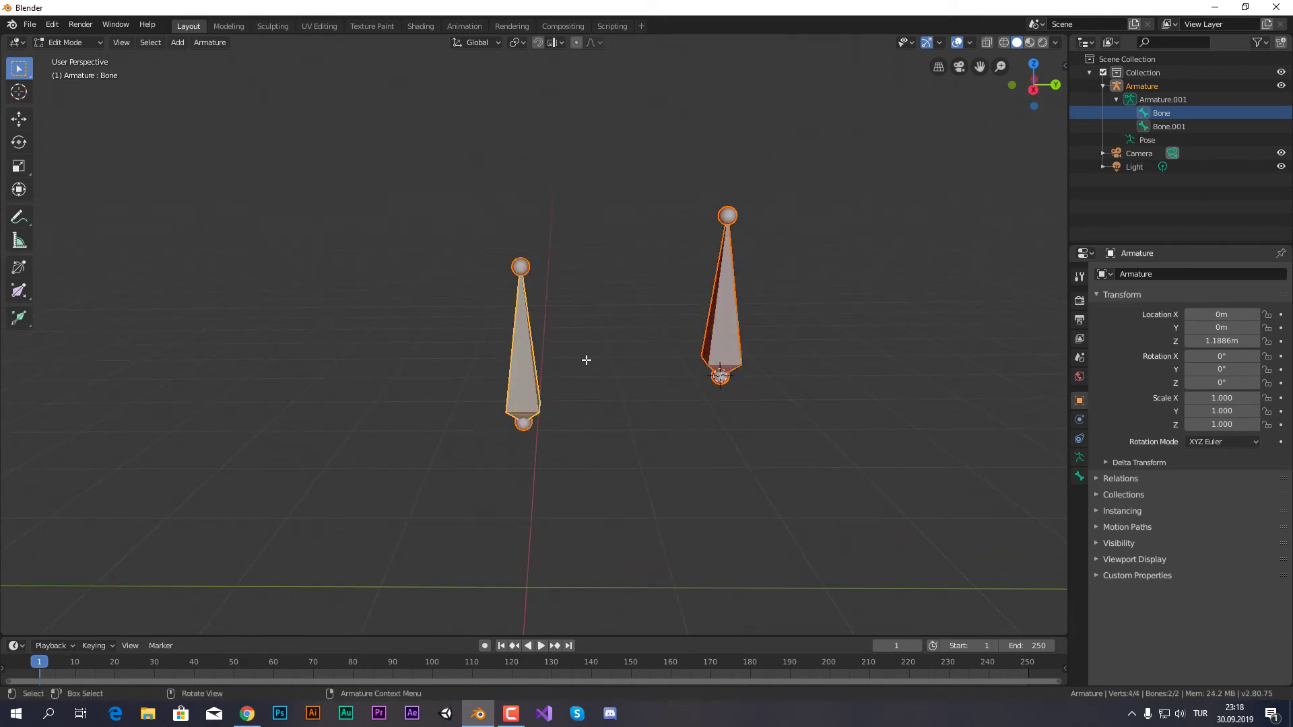
{"action": "key", "text": "ctrl+p"}
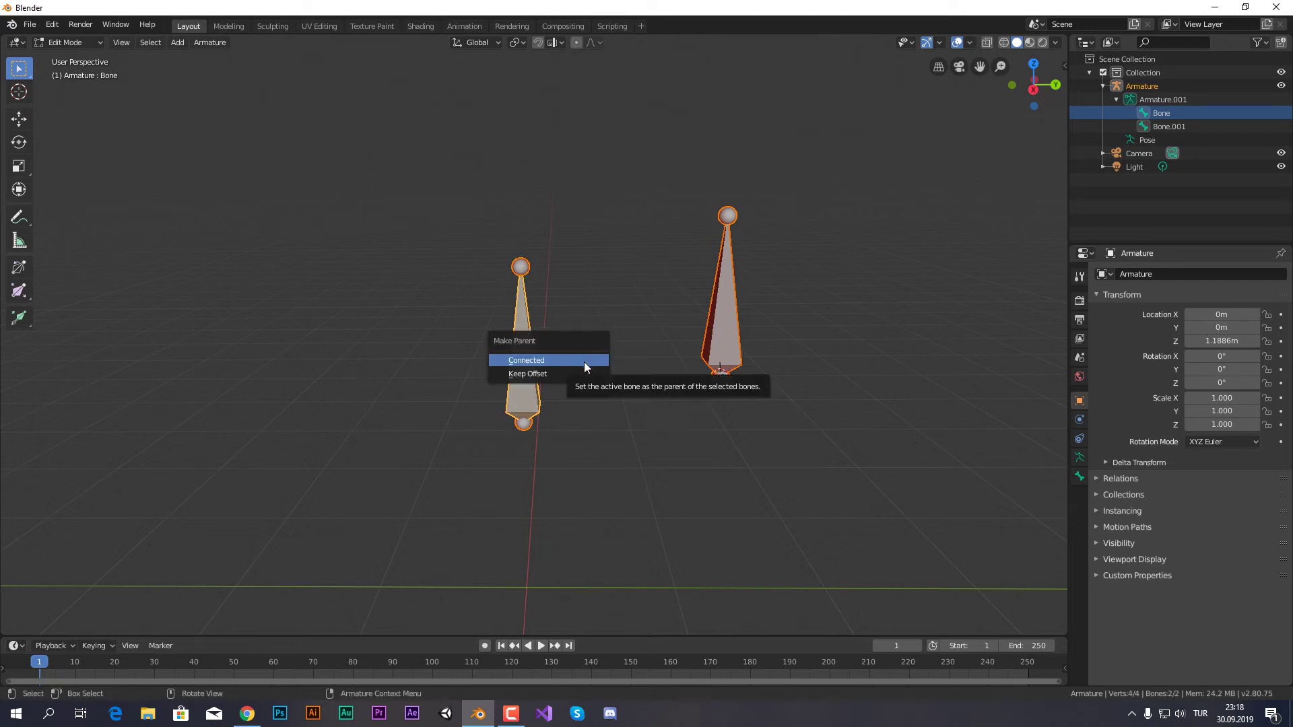
{"action": "left_click", "coordinate": [576, 374]}
{"action": "scroll", "coordinate": [691, 371], "scroll_direction": "up", "scroll_amount": 1}
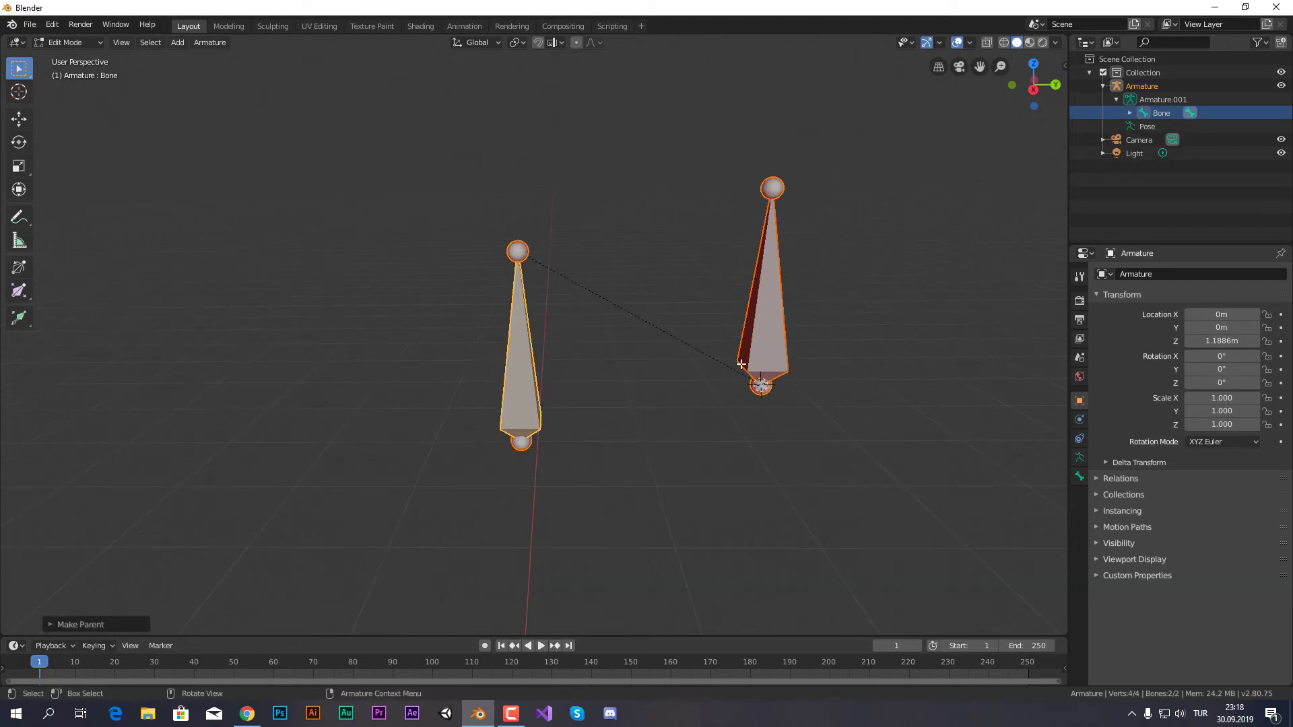
{"action": "scroll", "coordinate": [684, 321], "scroll_direction": "up", "scroll_amount": 2}
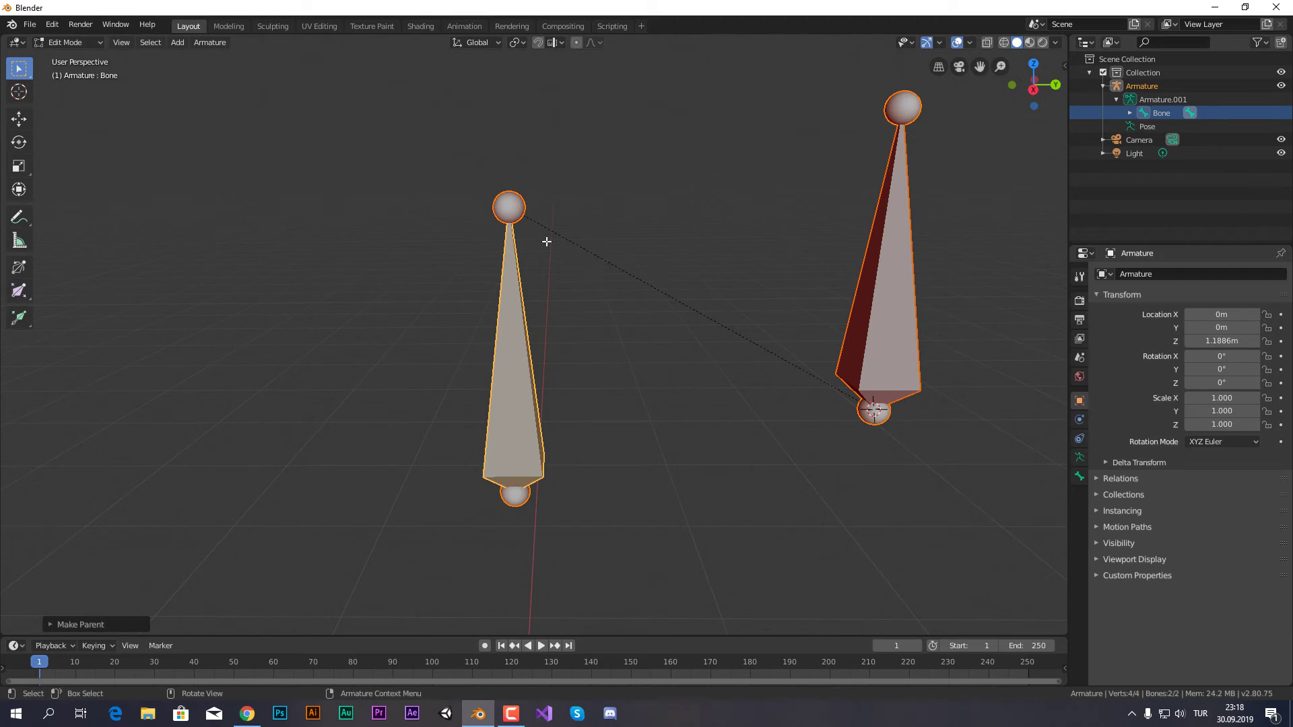
{"action": "scroll", "coordinate": [774, 336], "scroll_direction": "down", "scroll_amount": 2}
{"action": "scroll", "coordinate": [828, 374], "scroll_direction": "down", "scroll_amount": 2}
{"action": "left_click", "coordinate": [731, 339]}
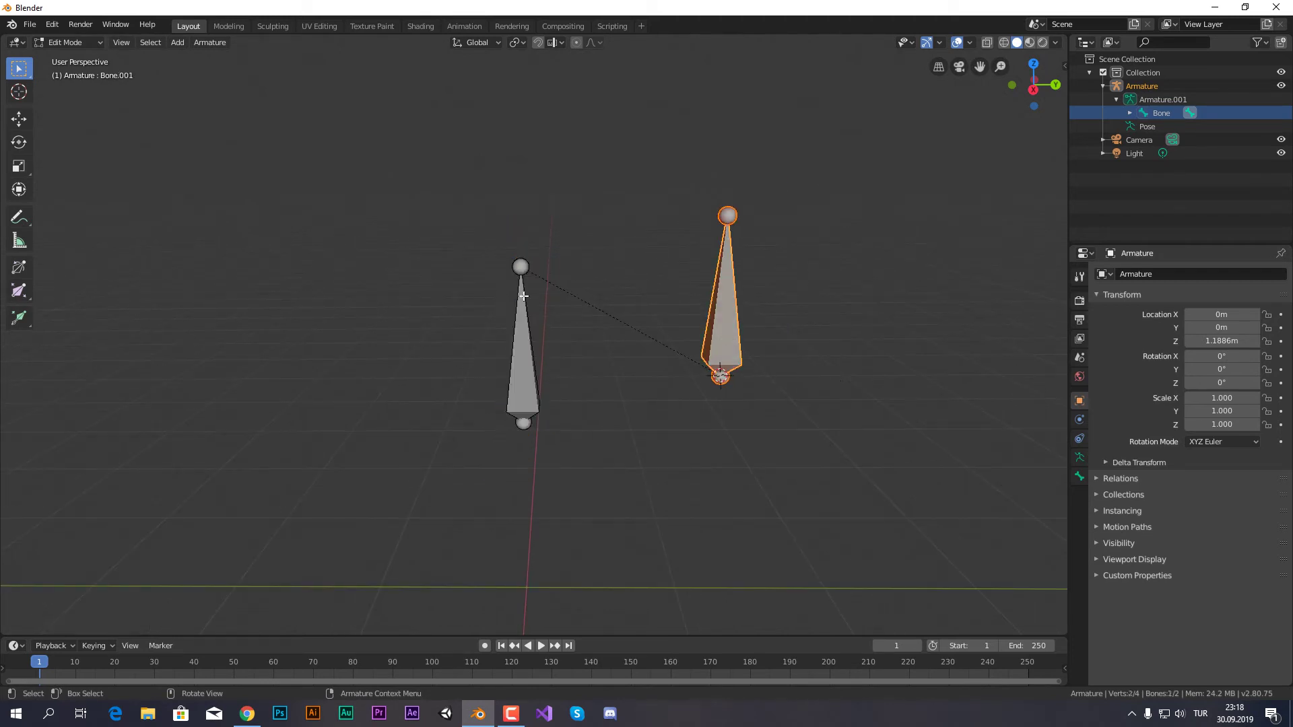
{"action": "left_click", "coordinate": [526, 316]}
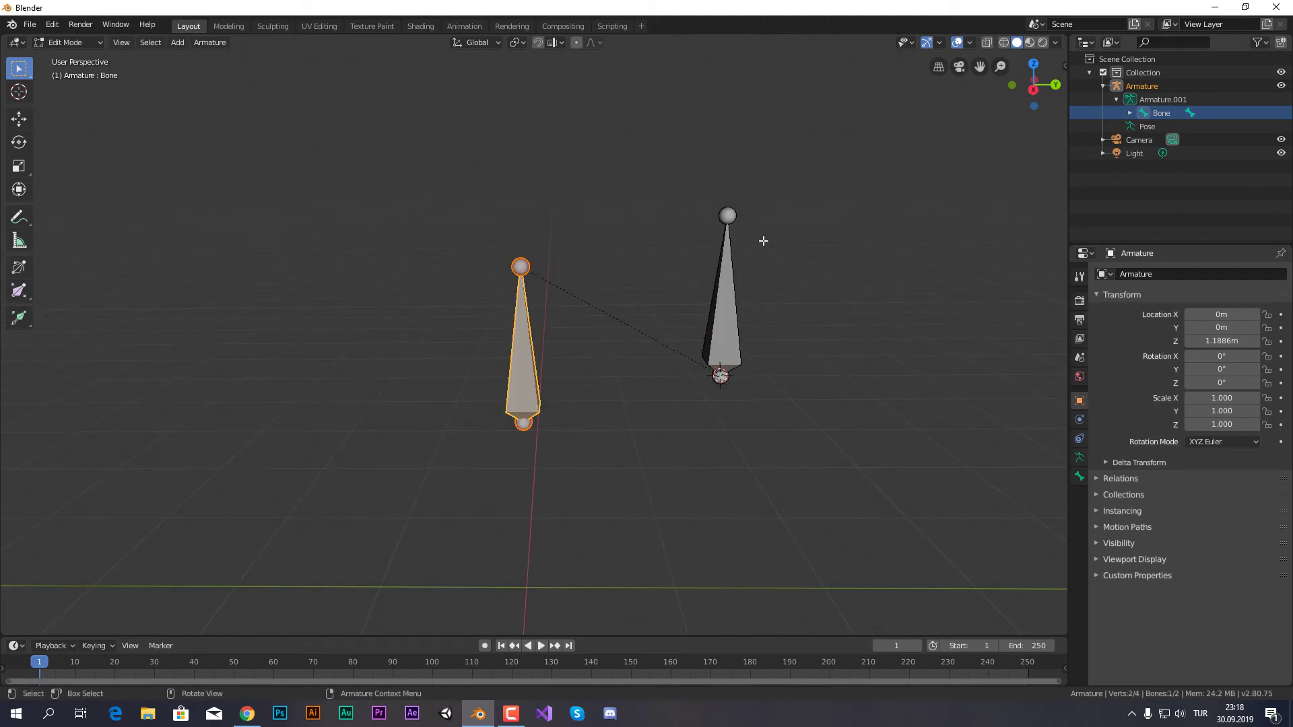
Step: In Pose Mode, test-move and test-rotate the left bone, cancelling both
{"action": "left_click", "coordinate": [71, 42]}
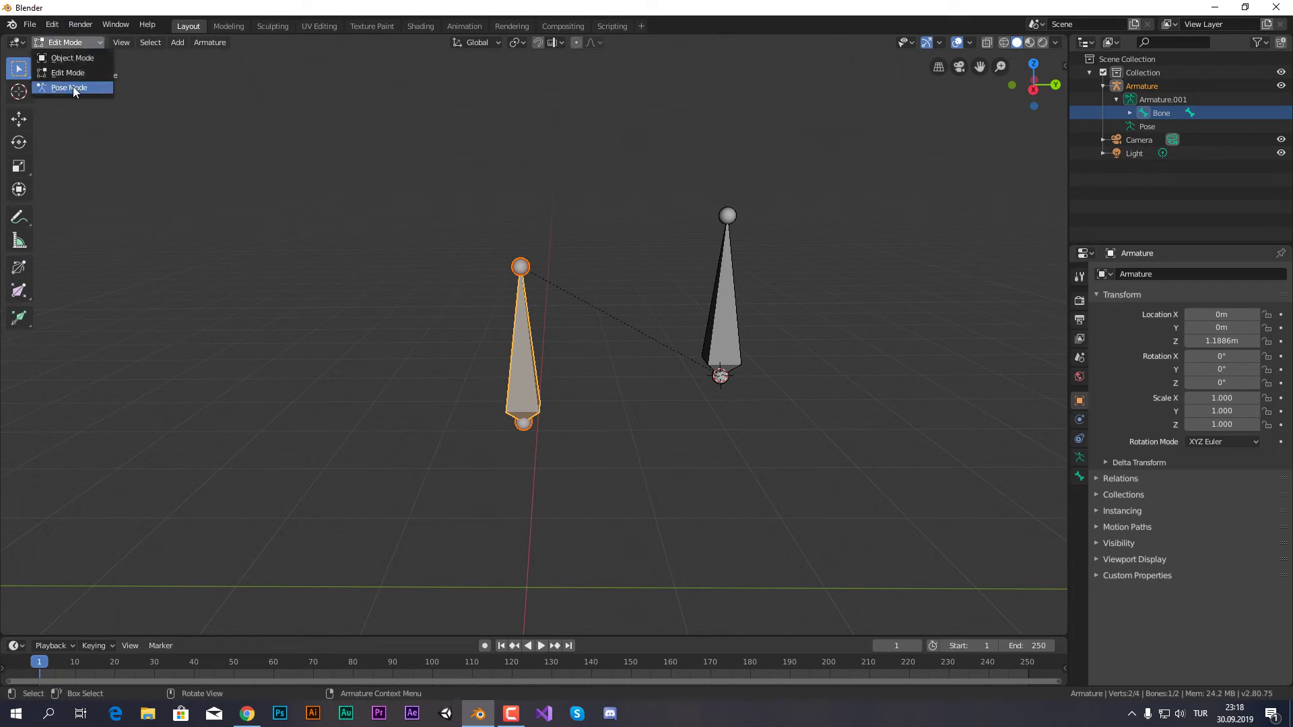
{"action": "left_click", "coordinate": [68, 86]}
{"action": "key", "text": "g"}
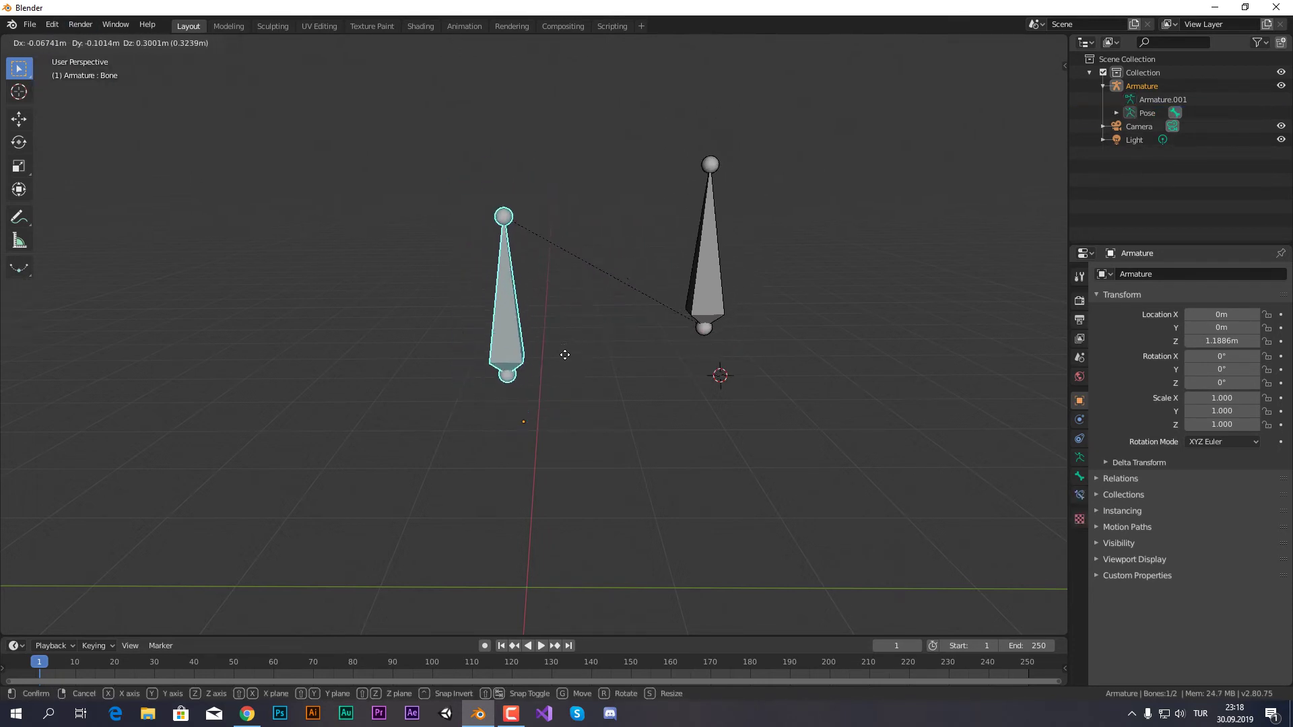
{"action": "right_click", "coordinate": [570, 364]}
{"action": "key", "text": "r"}
{"action": "right_click", "coordinate": [593, 346]}
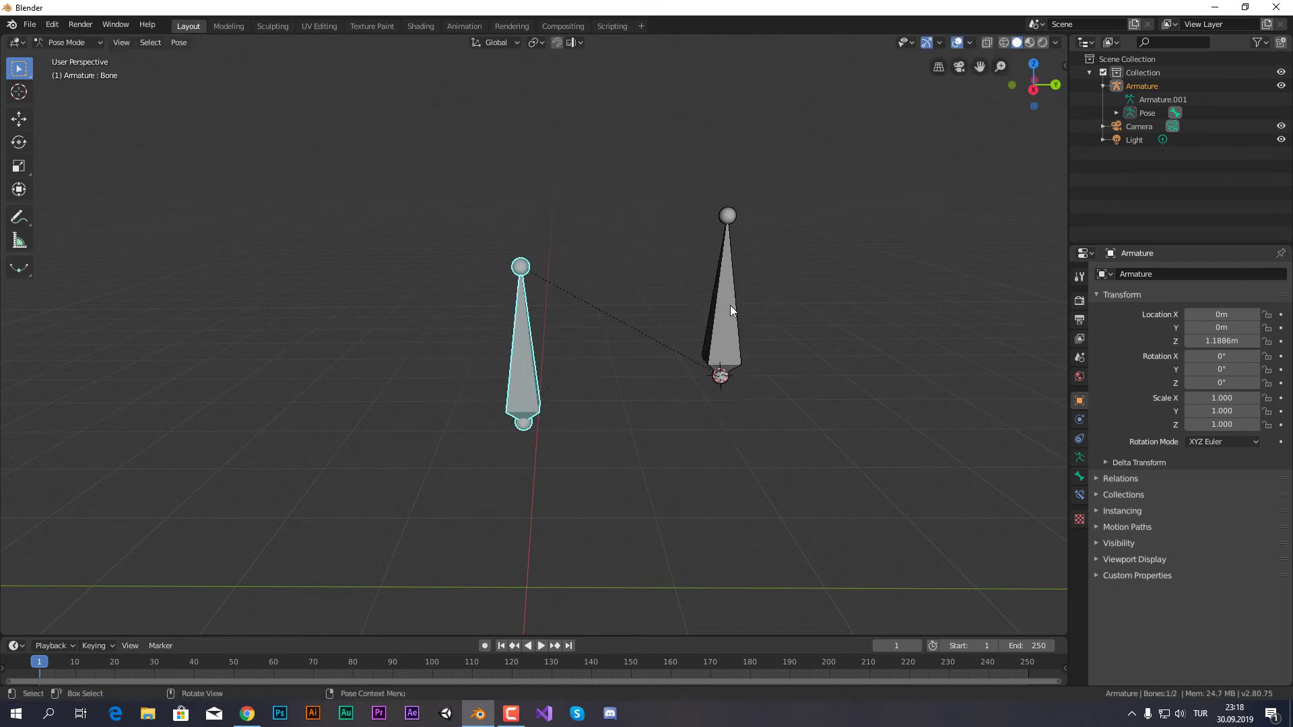
Step: Swing Bone.001 downward and move it left, then rotate Bone to see Bone.001 follow
{"action": "left_click", "coordinate": [730, 305]}
{"action": "key", "text": "r"}
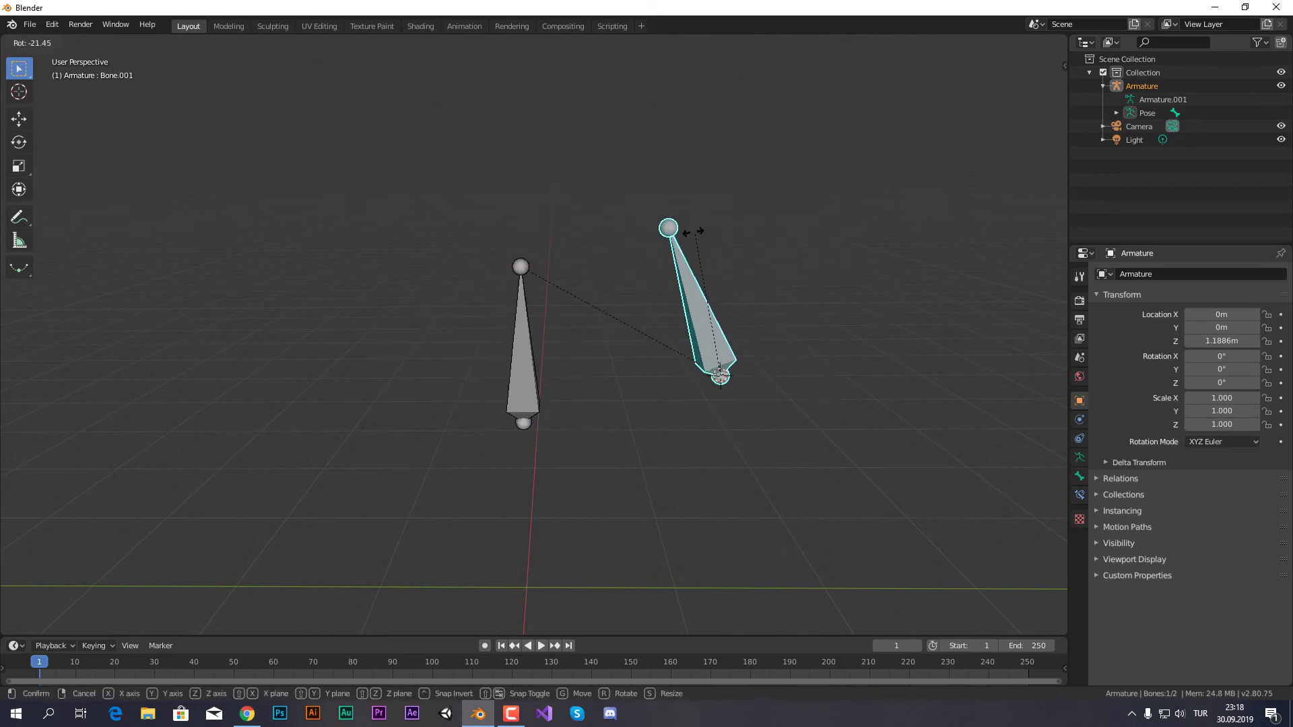
{"action": "left_click", "coordinate": [704, 461]}
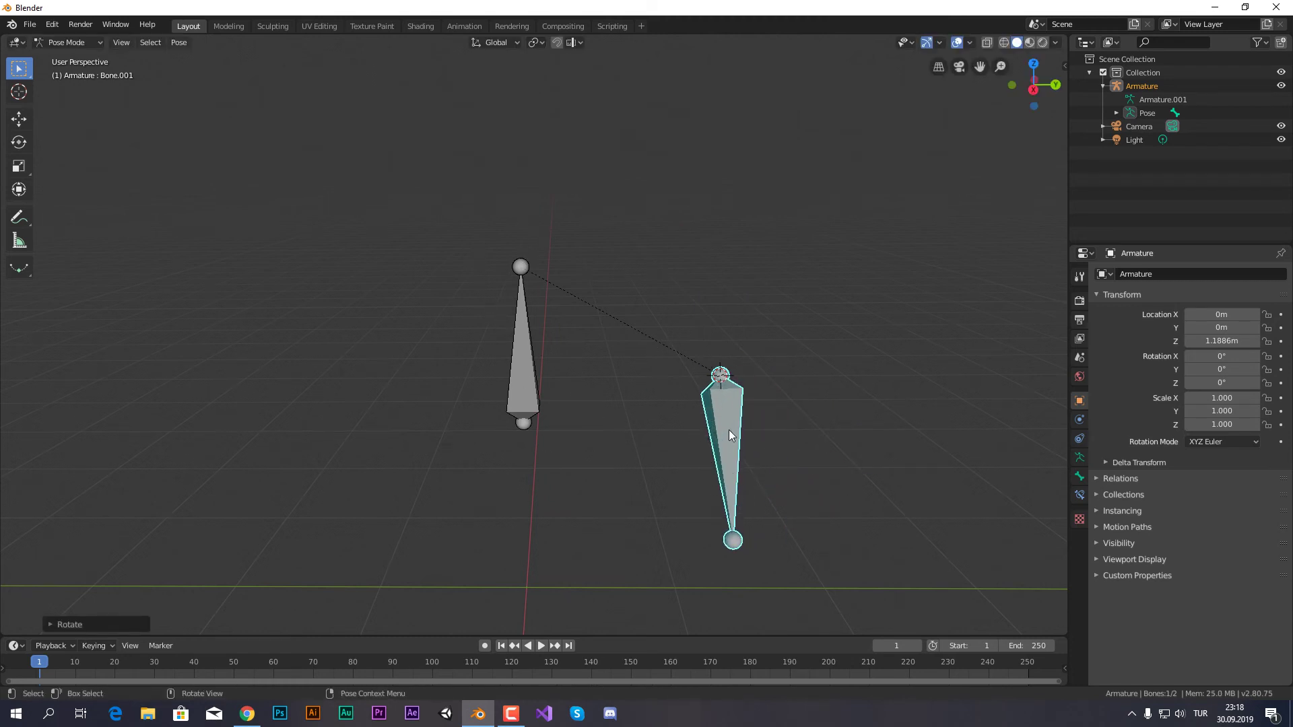
{"action": "key", "text": "g"}
{"action": "left_click", "coordinate": [633, 491]}
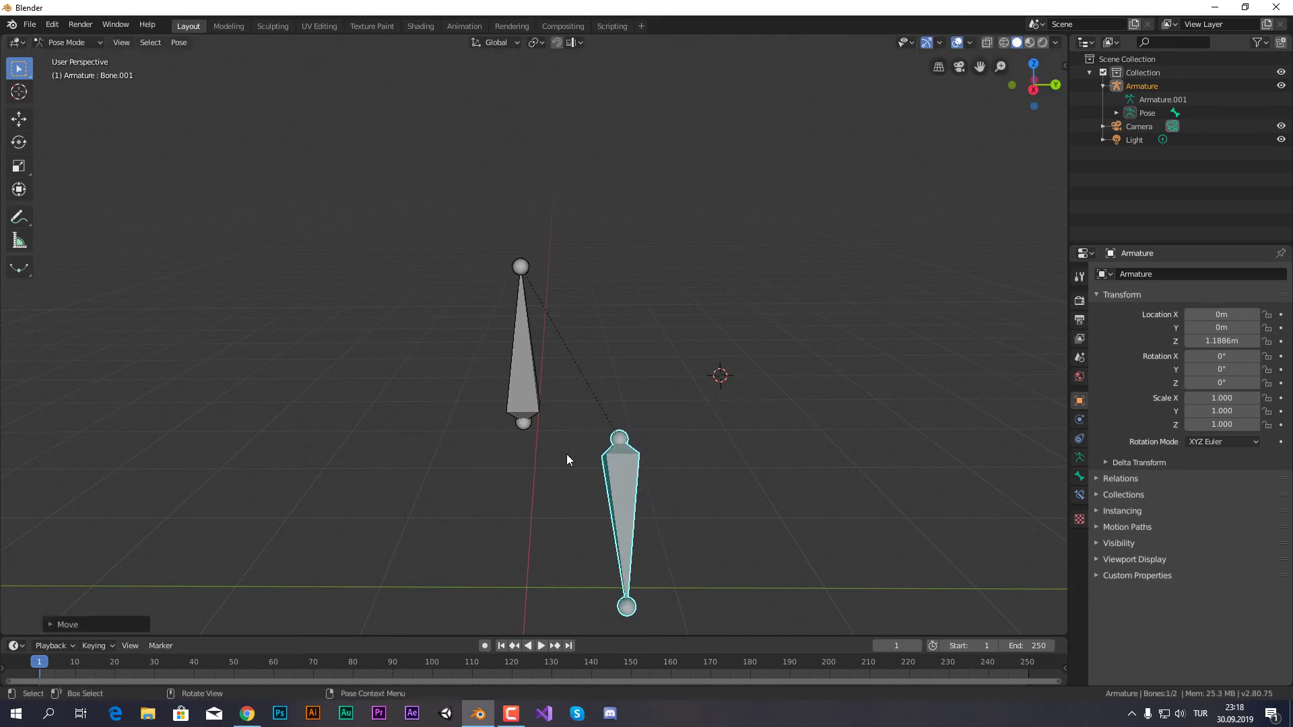
{"action": "left_click", "coordinate": [521, 367]}
{"action": "key", "text": "r"}
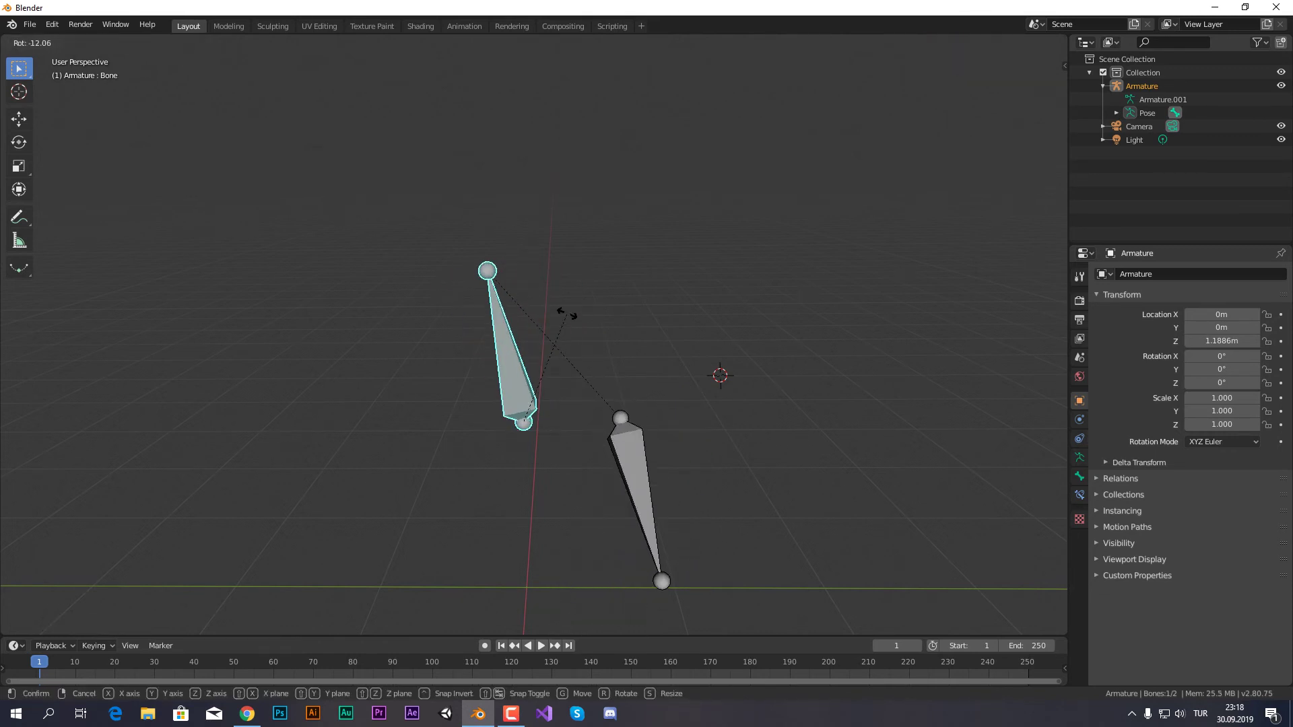
{"action": "key", "text": "Escape"}
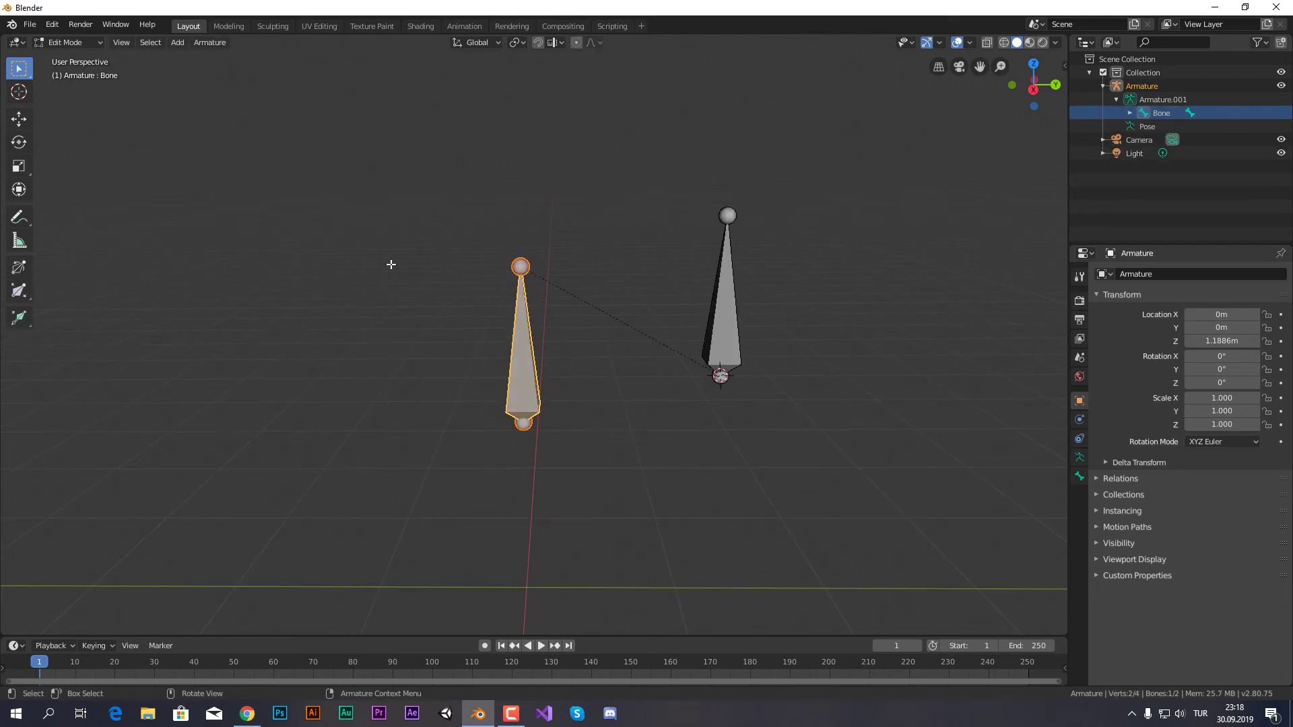
Step: Delete the old armature and add a new armature centred in view
{"action": "left_click", "coordinate": [67, 41]}
{"action": "key", "text": "x"}
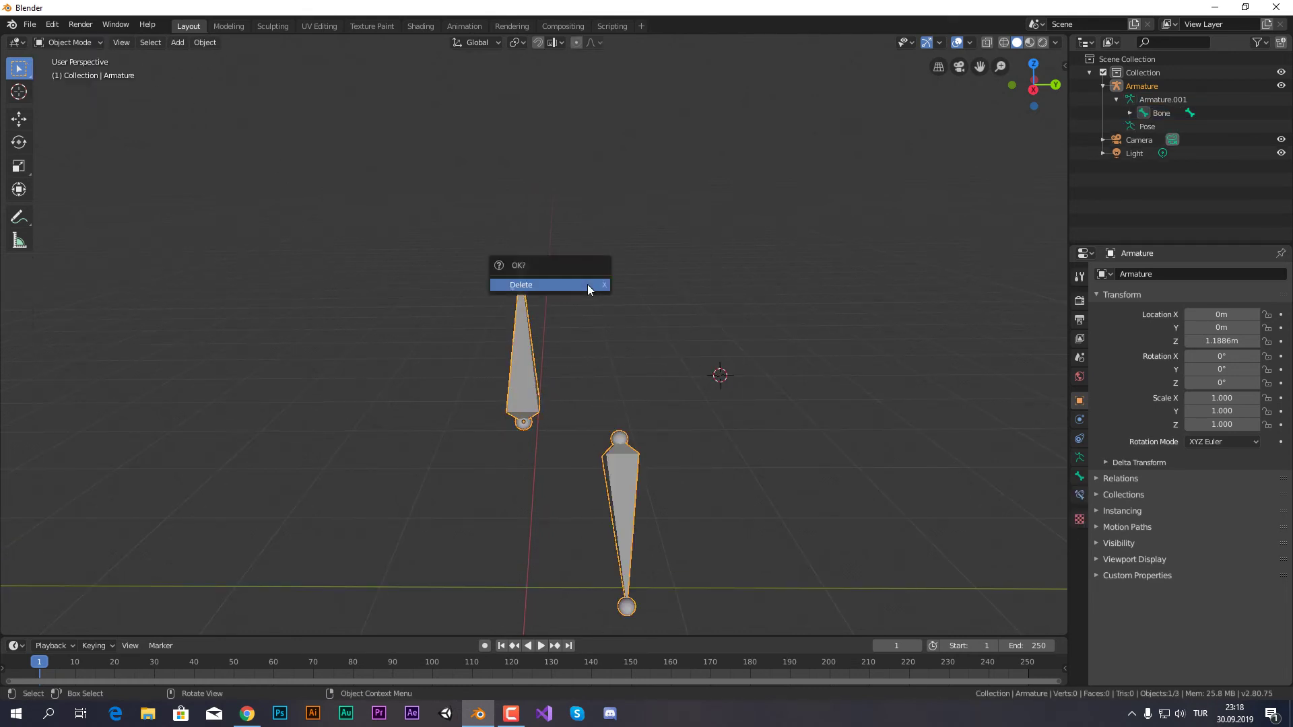
{"action": "left_click", "coordinate": [587, 284]}
{"action": "key", "text": "shift+a"}
{"action": "left_click", "coordinate": [580, 286]}
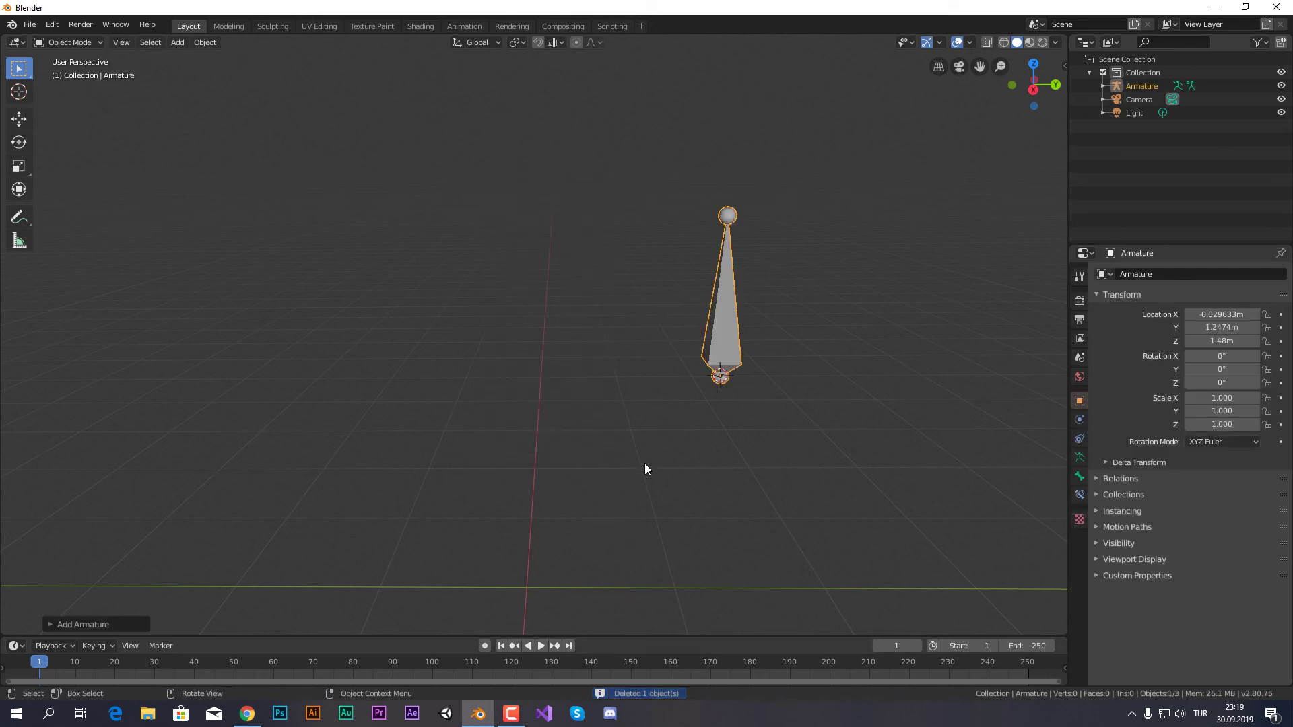
{"action": "mouse_move", "coordinate": [772, 351]}
{"action": "middle_mouse_down"}
{"action": "mouse_move", "coordinate": [629, 400]}
{"action": "mouse_move", "coordinate": [568, 366]}
{"action": "middle_mouse_up"}
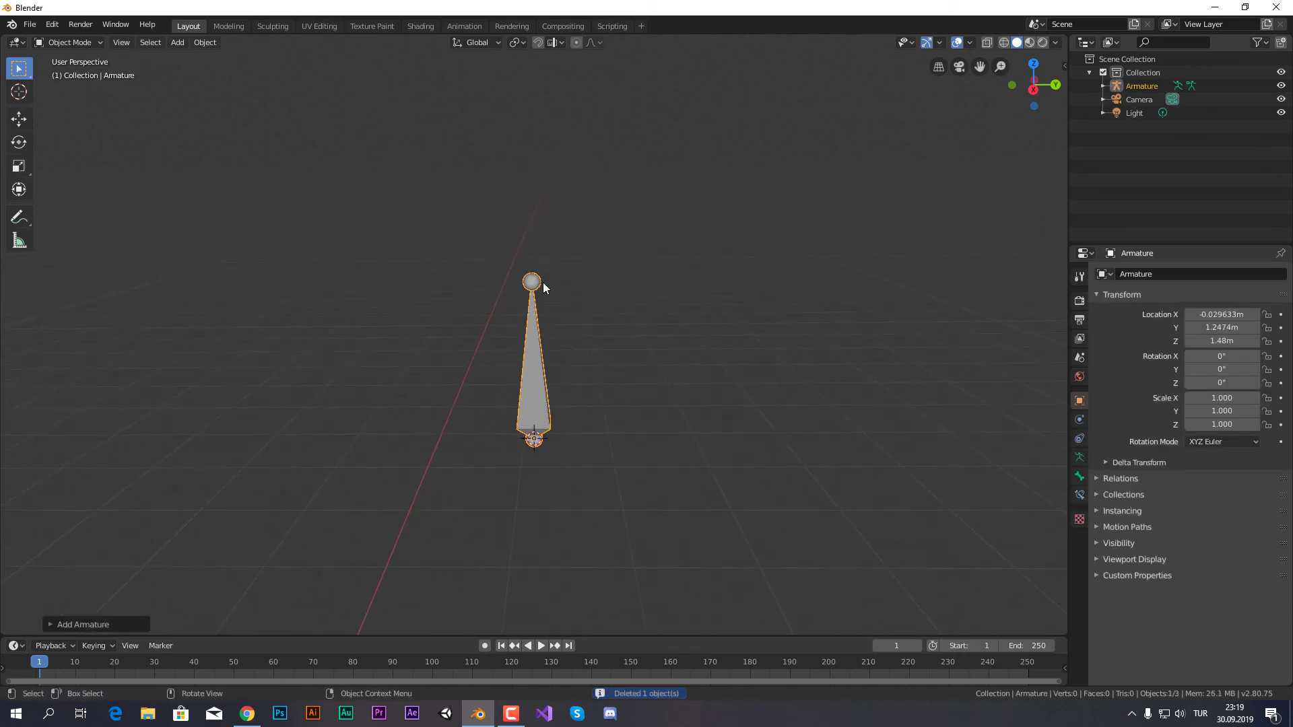
Step: Extrude Bone.001 upward in Edit Mode, then select the lower bone for Alt+P
{"action": "key", "text": "Tab"}
{"action": "key", "text": "e"}
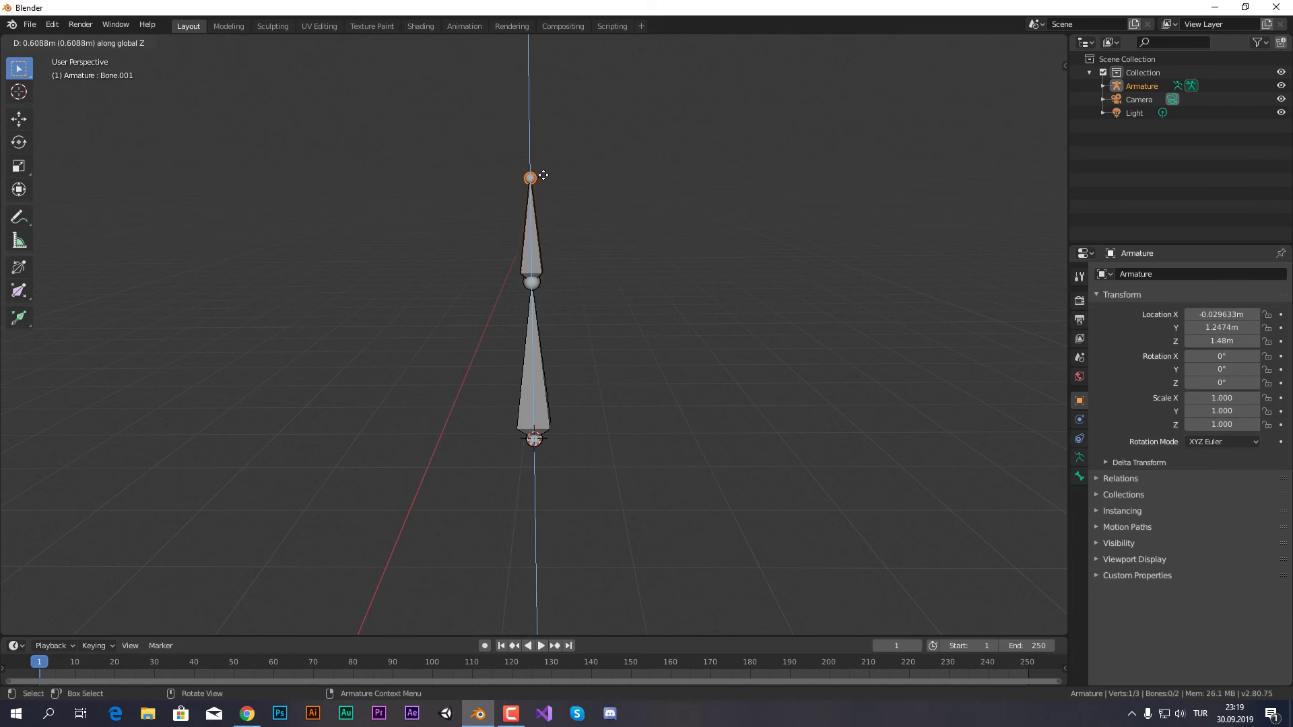
{"action": "left_click", "coordinate": [543, 175]}
{"action": "left_click", "coordinate": [539, 333]}
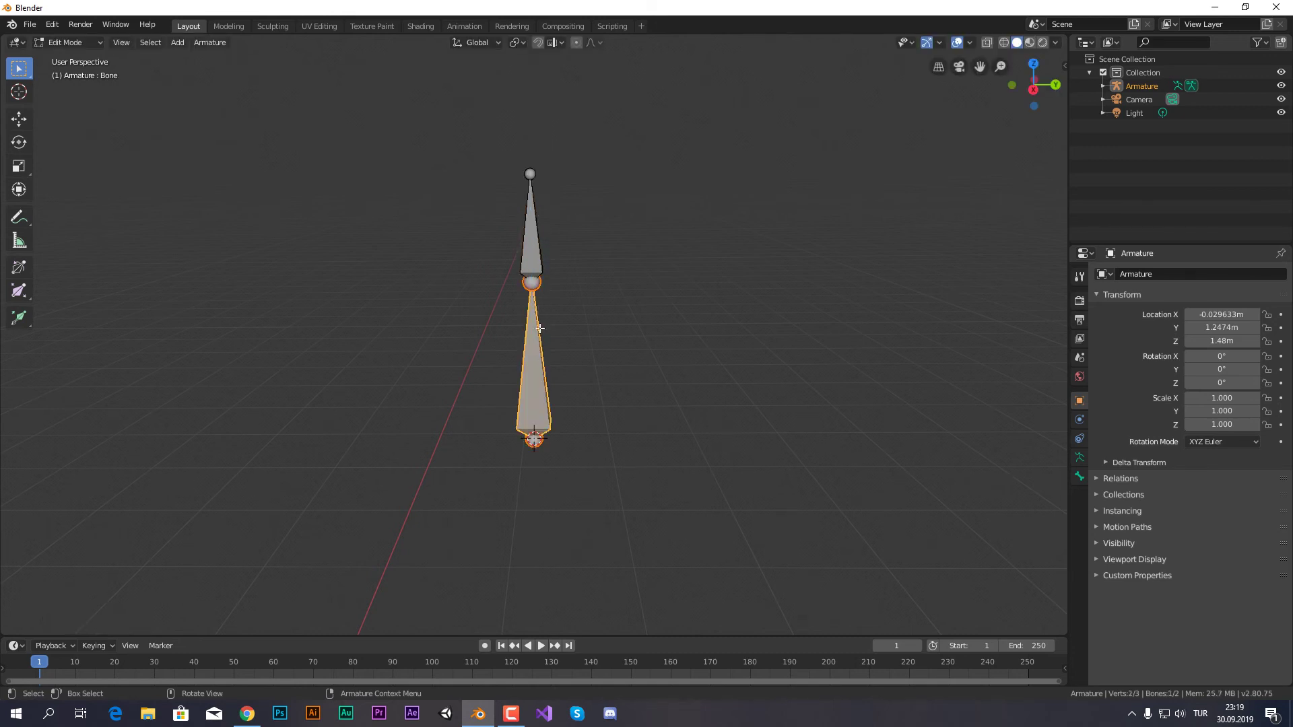
{"action": "left_click", "coordinate": [527, 229]}
{"action": "left_click", "coordinate": [539, 284]}
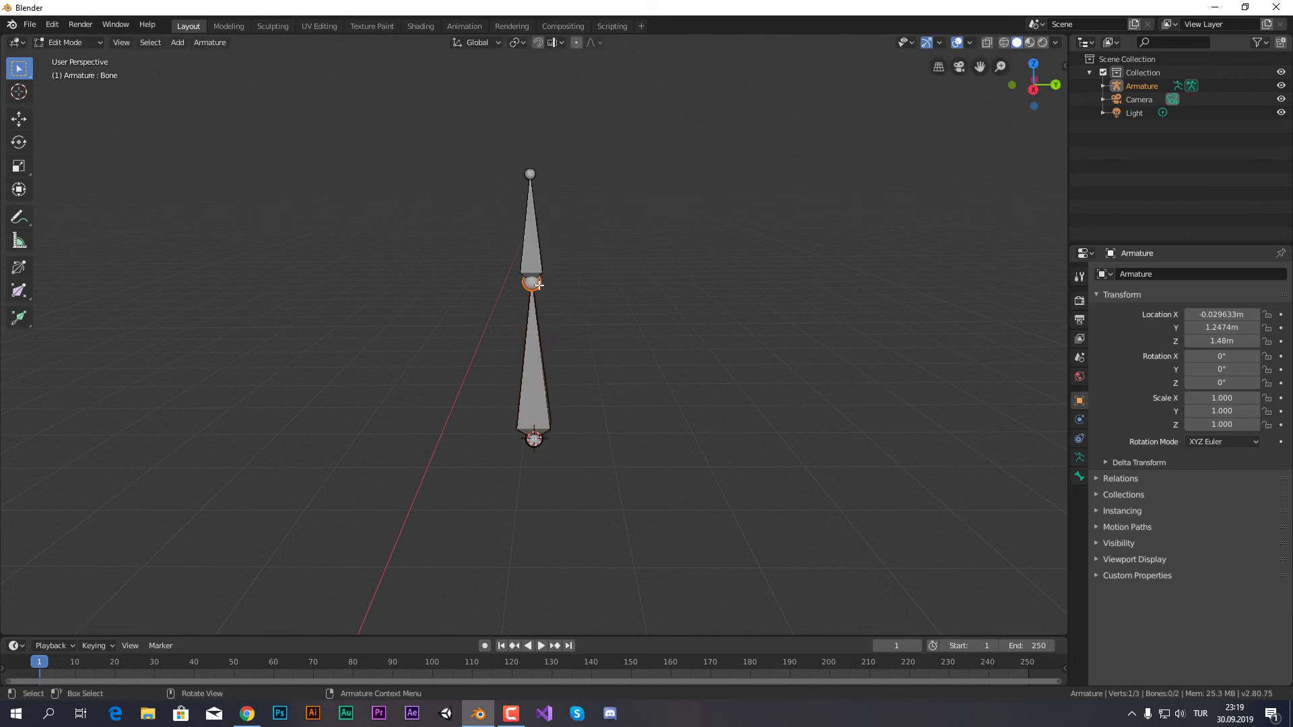
{"action": "left_click", "coordinate": [531, 327]}
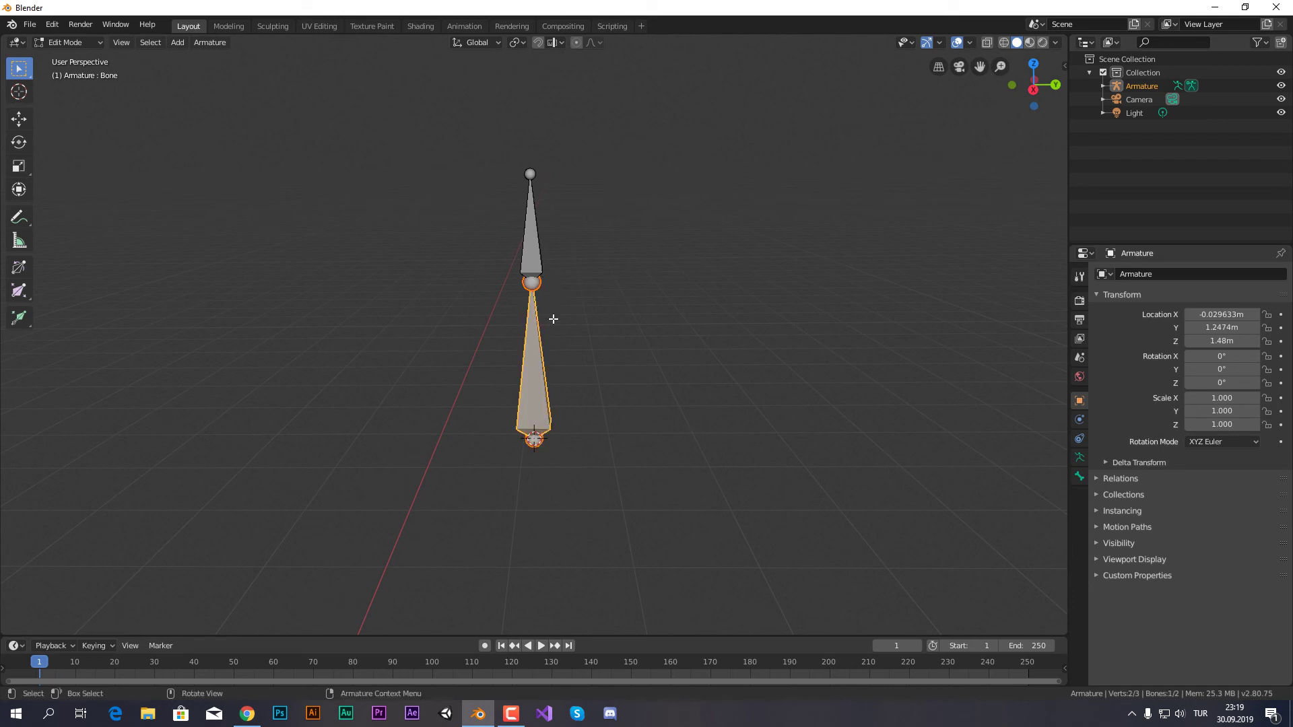
{"action": "key", "text": "alt+p"}
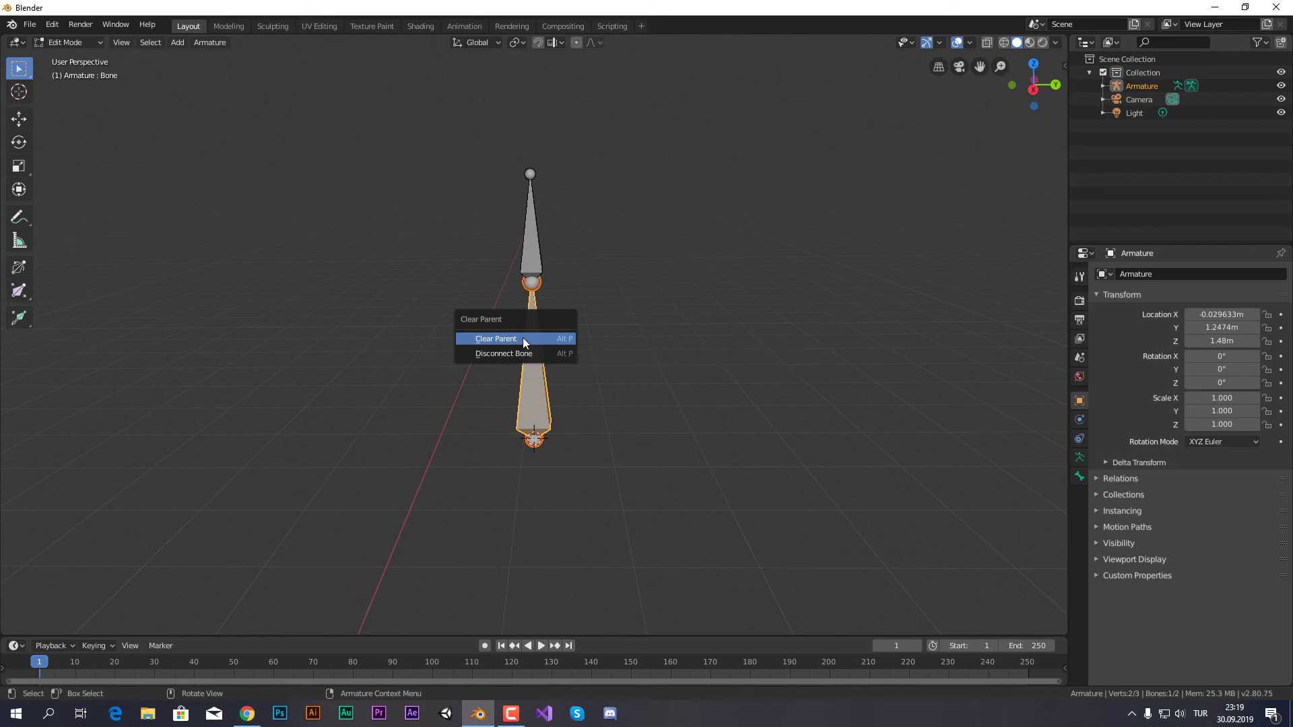
Step: Clear the lower bone's parent and test-move it without committing
{"action": "left_click", "coordinate": [522, 338]}
{"action": "key", "text": "g"}
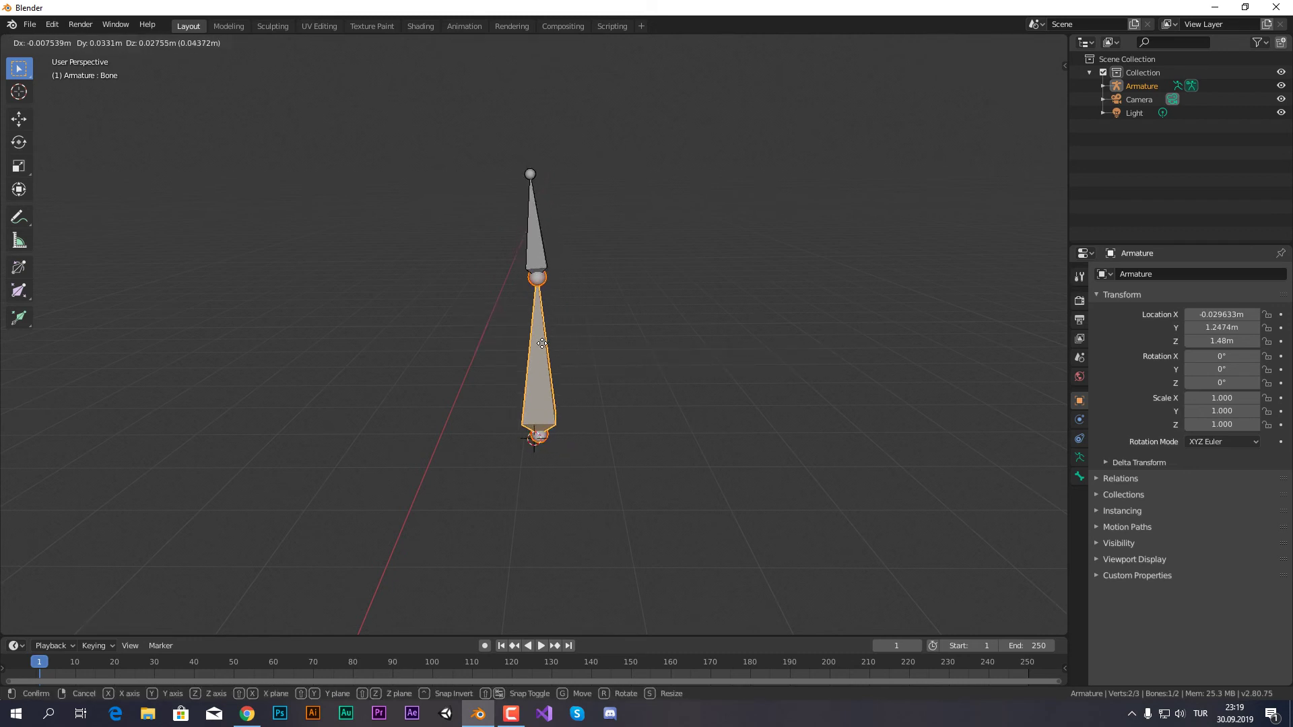
{"action": "right_click", "coordinate": [548, 341]}
{"action": "left_click", "coordinate": [538, 282]}
{"action": "left_click", "coordinate": [541, 323]}
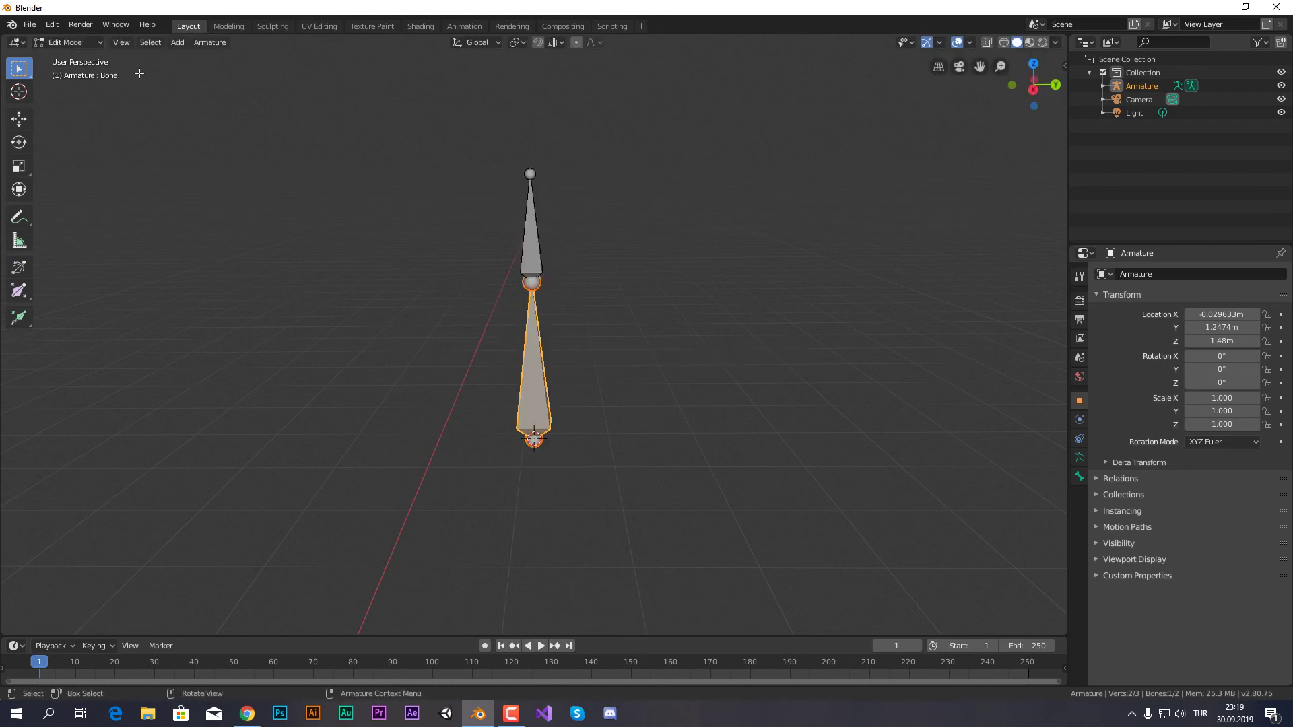
Step: In Pose Mode, test-rotate Bone.001 and test-move Bone, cancelling each
{"action": "left_click", "coordinate": [88, 42]}
{"action": "left_click", "coordinate": [74, 88]}
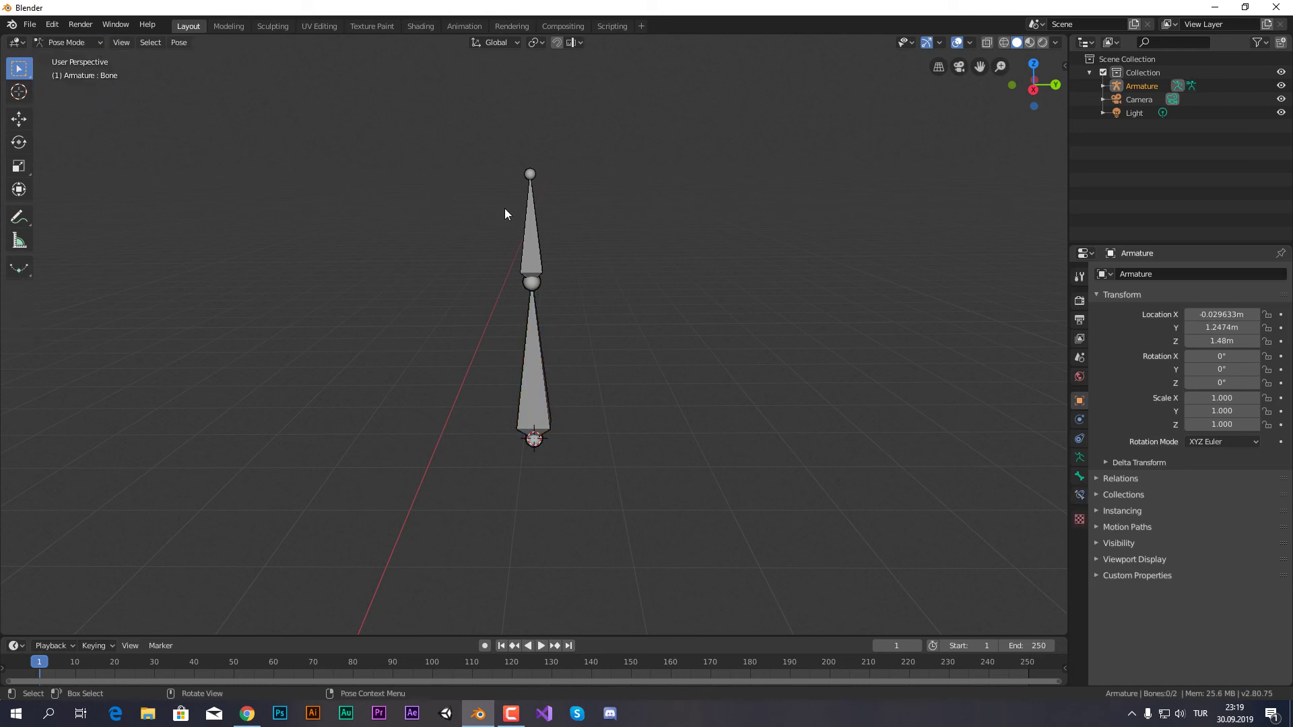
{"action": "left_click", "coordinate": [531, 235]}
{"action": "key", "text": "r"}
{"action": "key", "text": "Escape"}
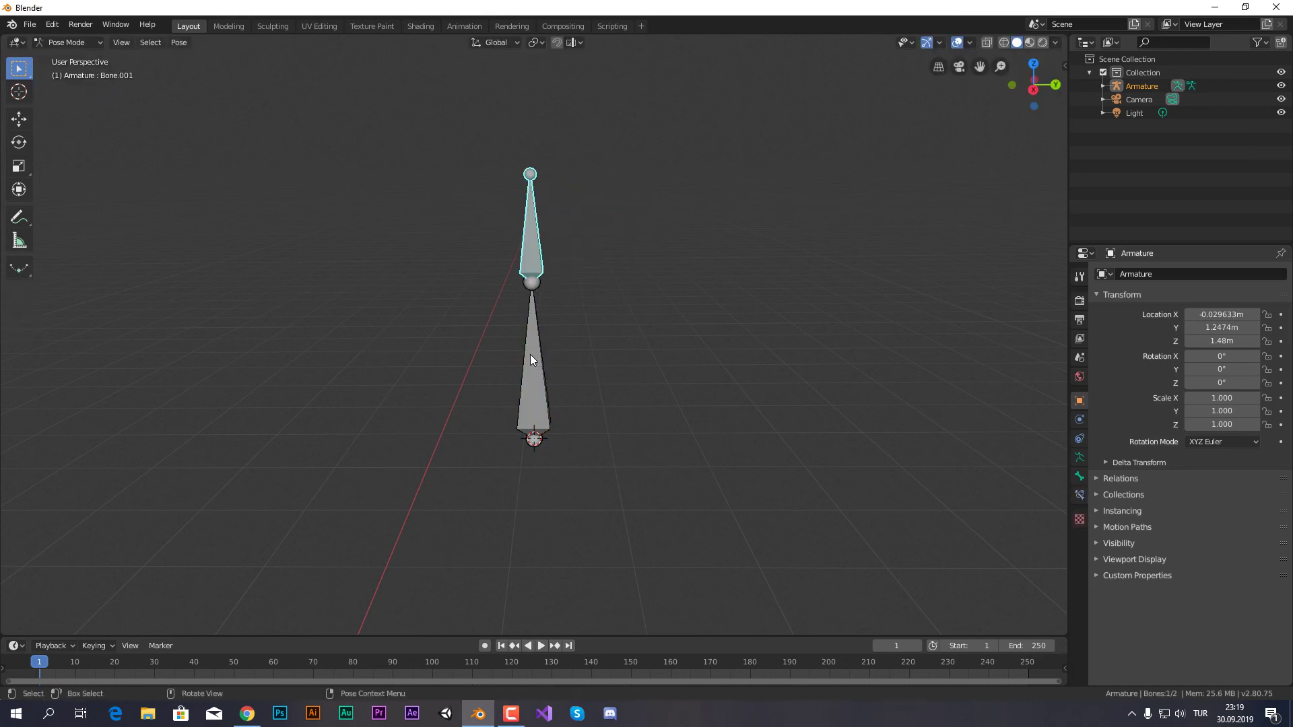
{"action": "left_click", "coordinate": [534, 360]}
{"action": "key", "text": "g"}
{"action": "key", "text": "Escape"}
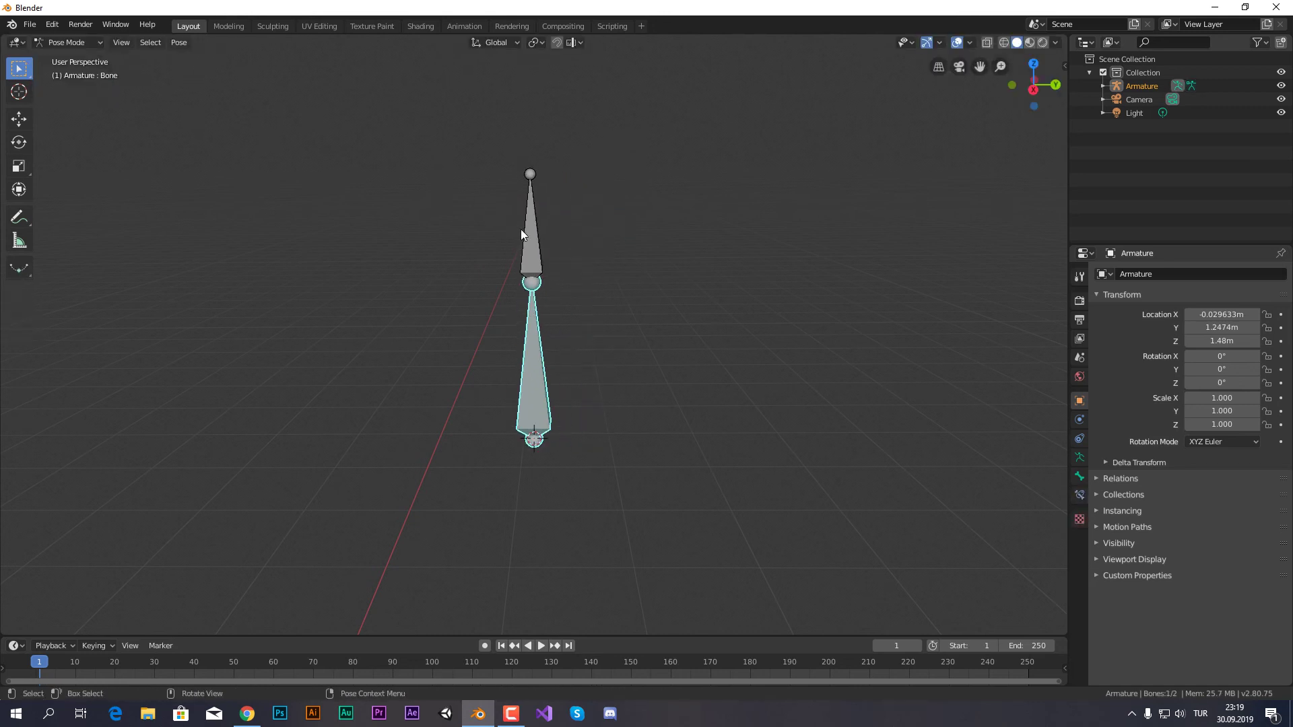
{"action": "left_click", "coordinate": [525, 235]}
Step: Switch through Object Mode back into Edit Mode
{"action": "left_click", "coordinate": [67, 42]}
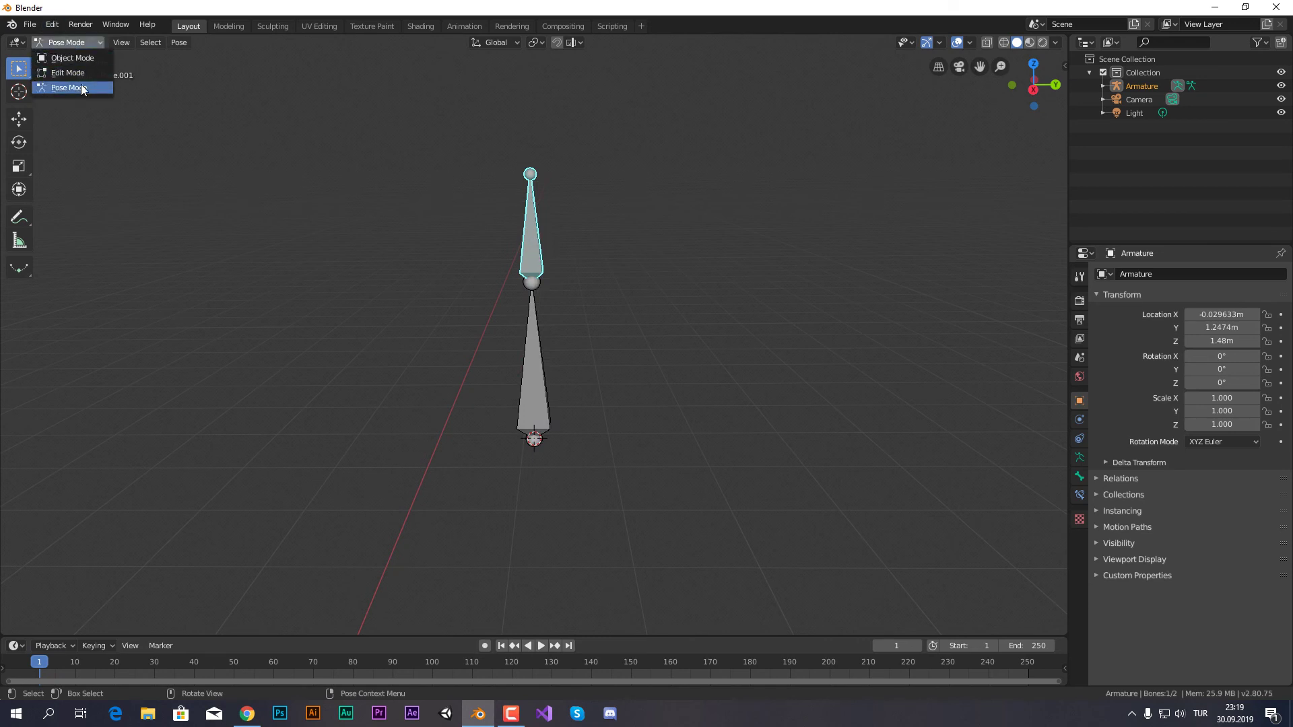
{"action": "left_click", "coordinate": [80, 57]}
{"action": "left_click", "coordinate": [80, 42]}
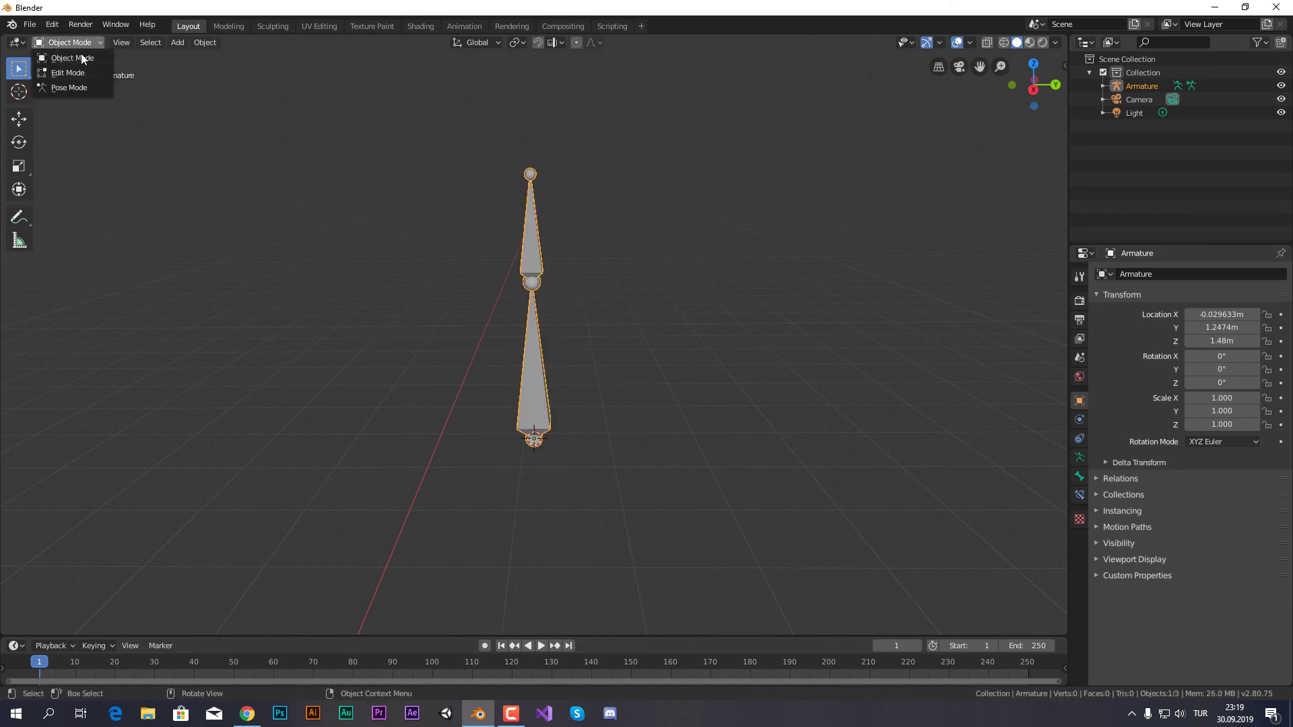
{"action": "left_click", "coordinate": [111, 74]}
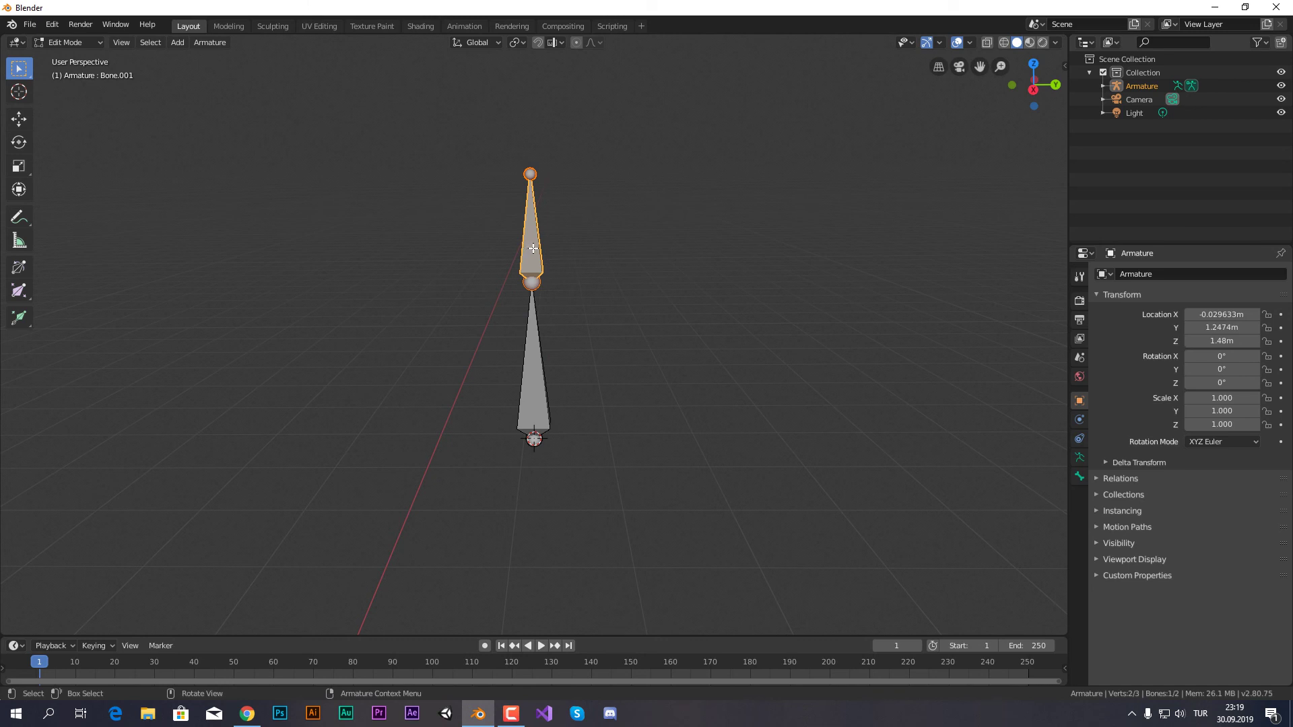
Step: Clear Bone.001's parent and move it aside along the Y axis
{"action": "key", "text": "alt+p"}
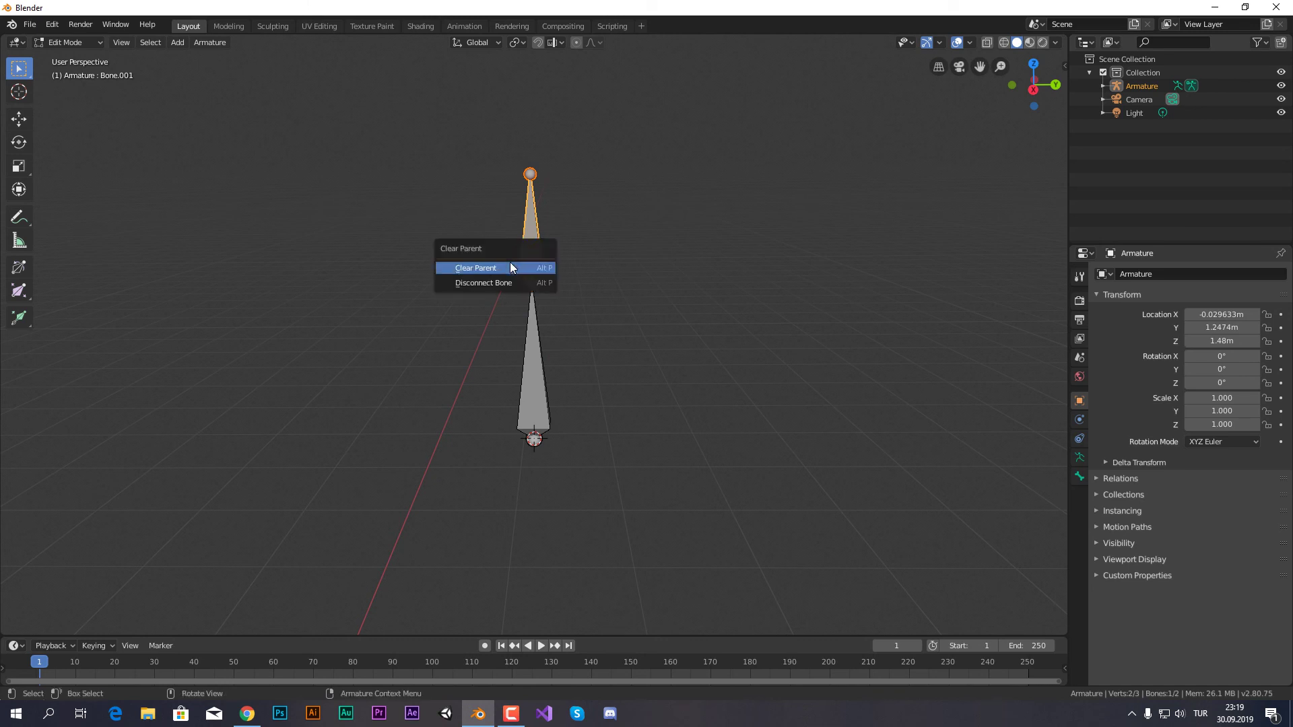
{"action": "left_click", "coordinate": [515, 268]}
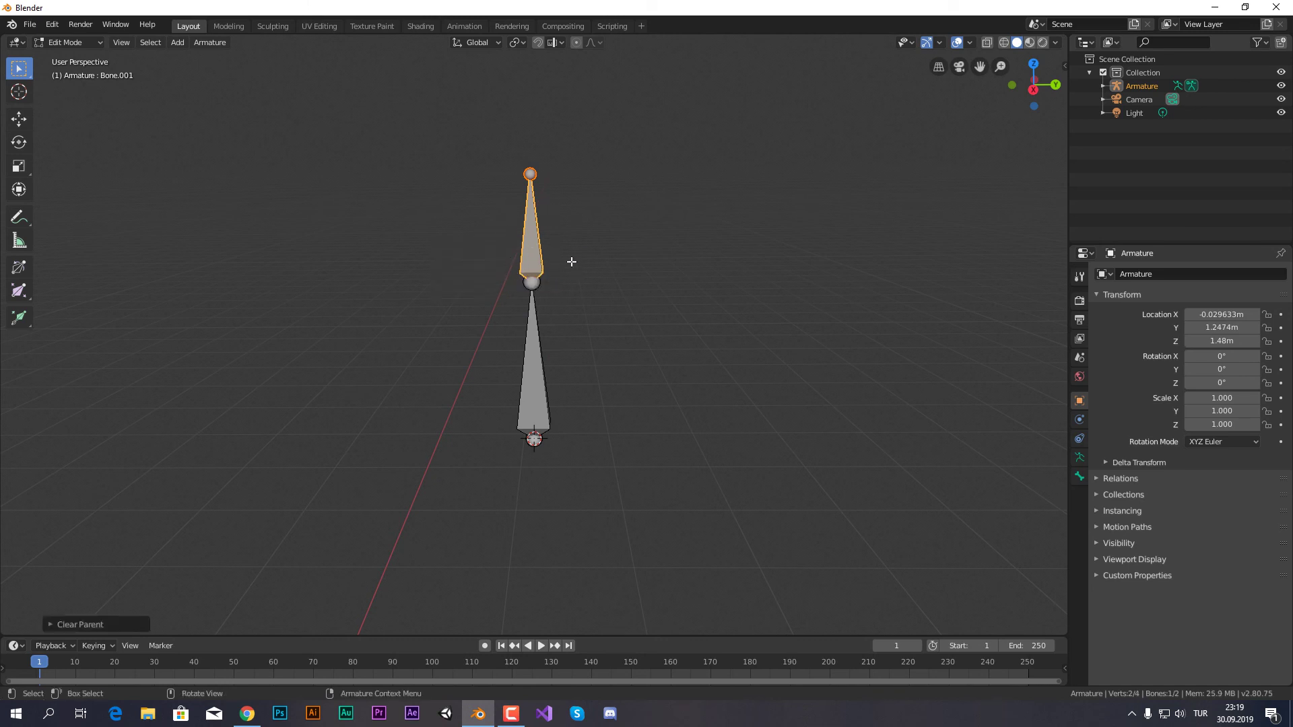
{"action": "key", "text": "g"}
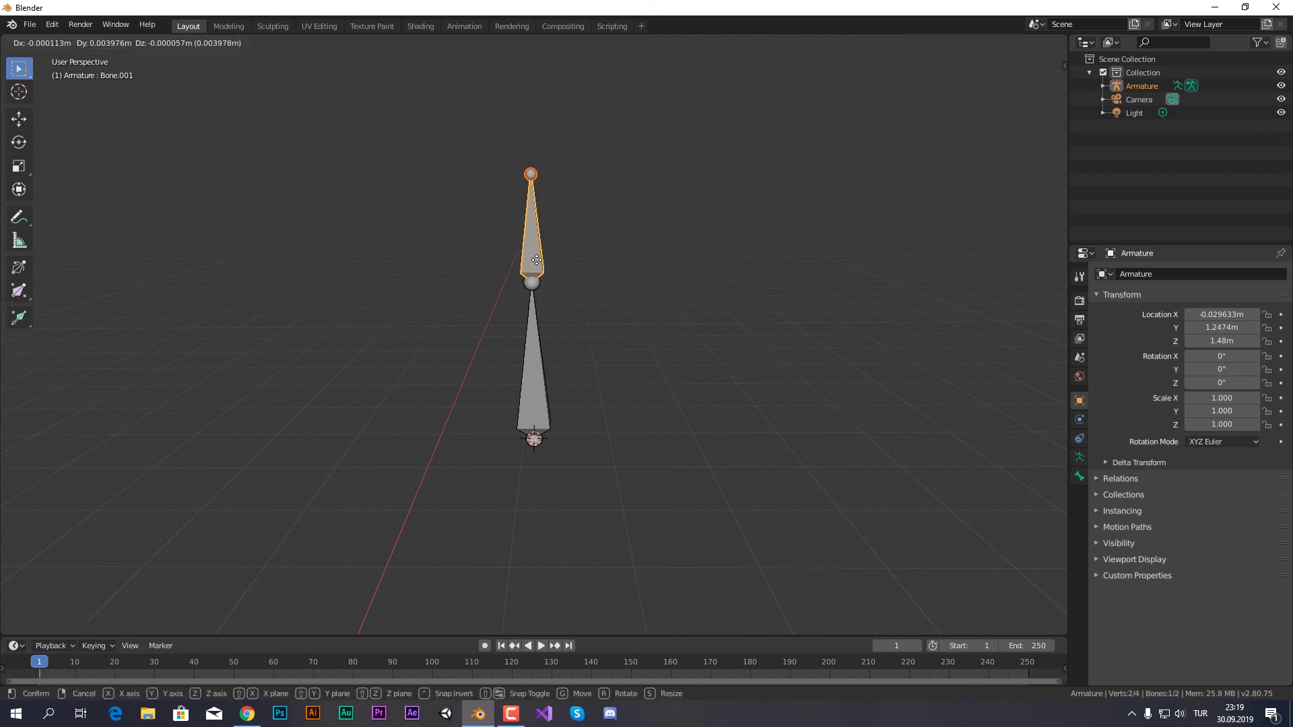
{"action": "key", "text": "y"}
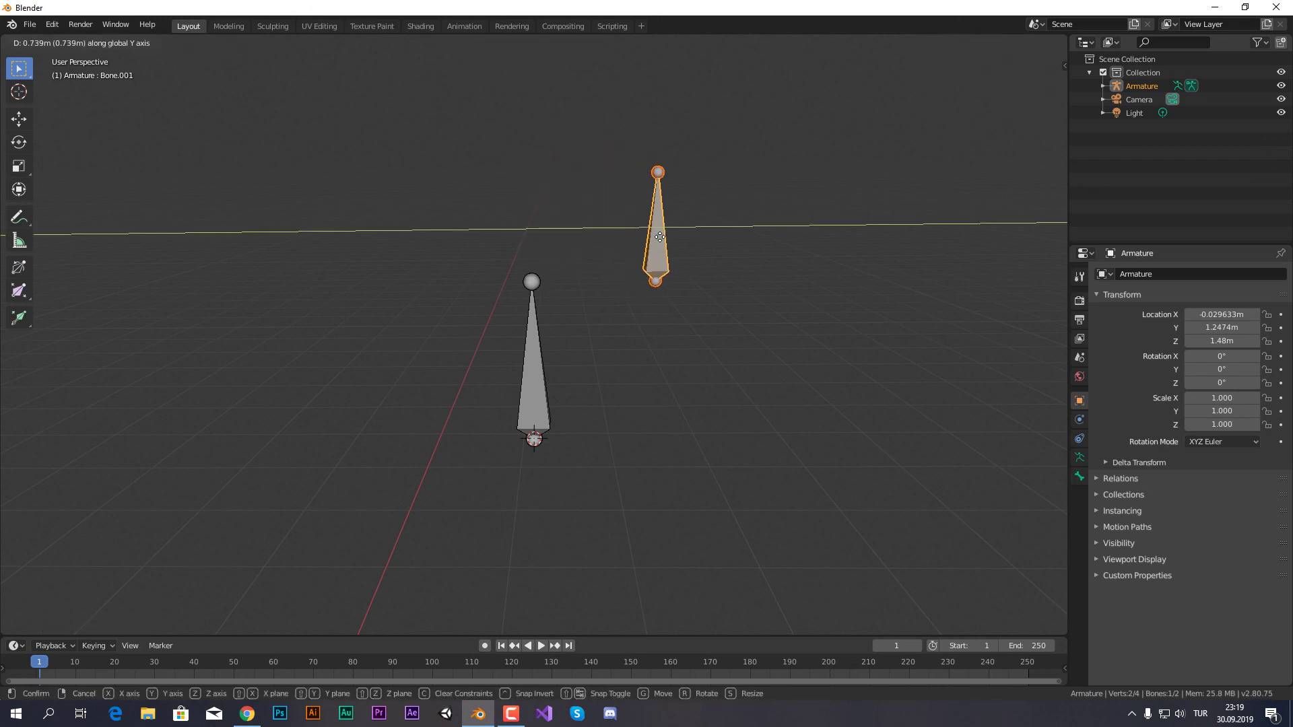
{"action": "left_click", "coordinate": [661, 238]}
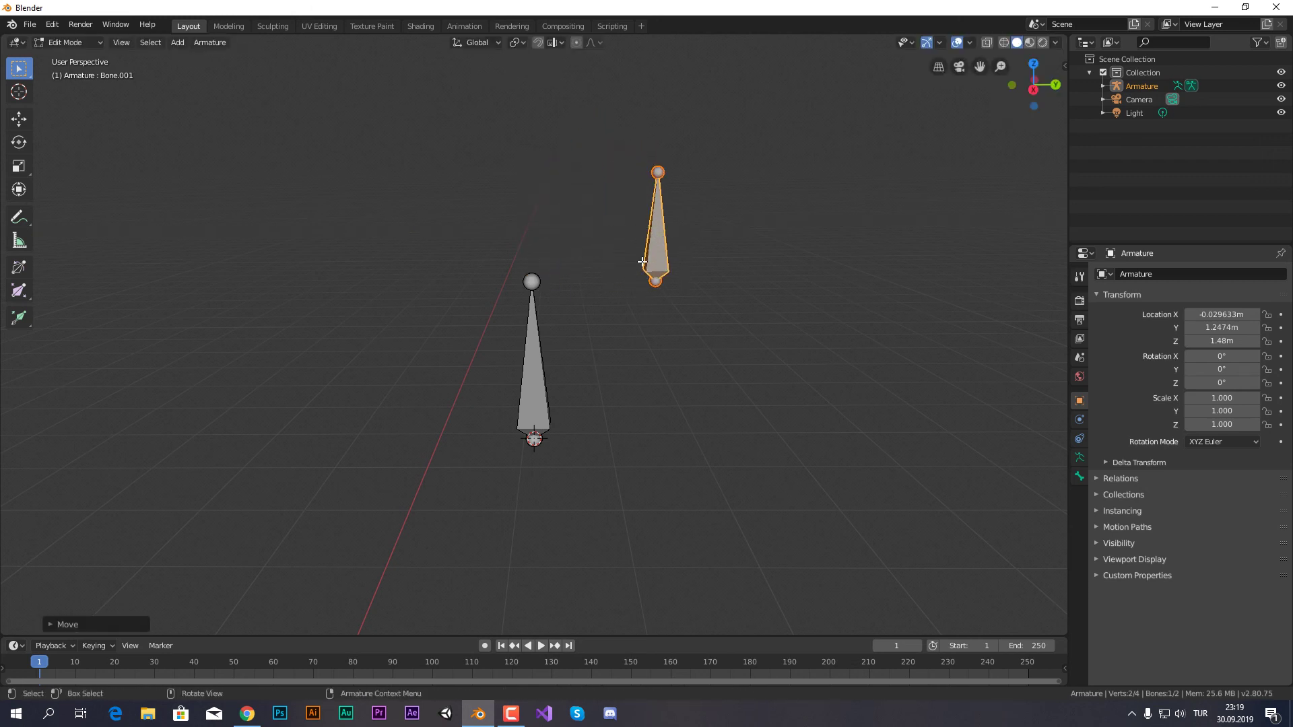
Step: Inspect Armature.002's bone hierarchy in the outliner, comparing Bone and Bone.001
{"action": "left_click", "coordinate": [1103, 86]}
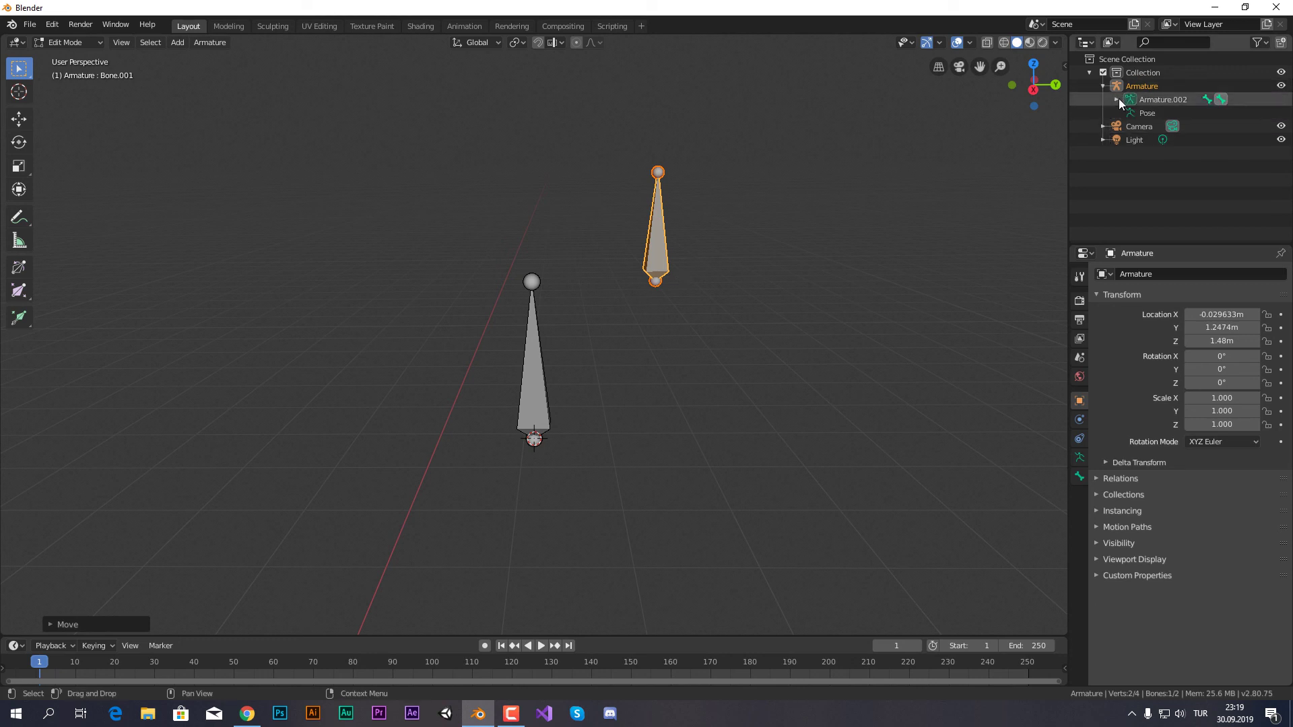
{"action": "left_click", "coordinate": [1115, 99]}
{"action": "left_click", "coordinate": [1151, 115]}
{"action": "left_click", "coordinate": [1155, 119]}
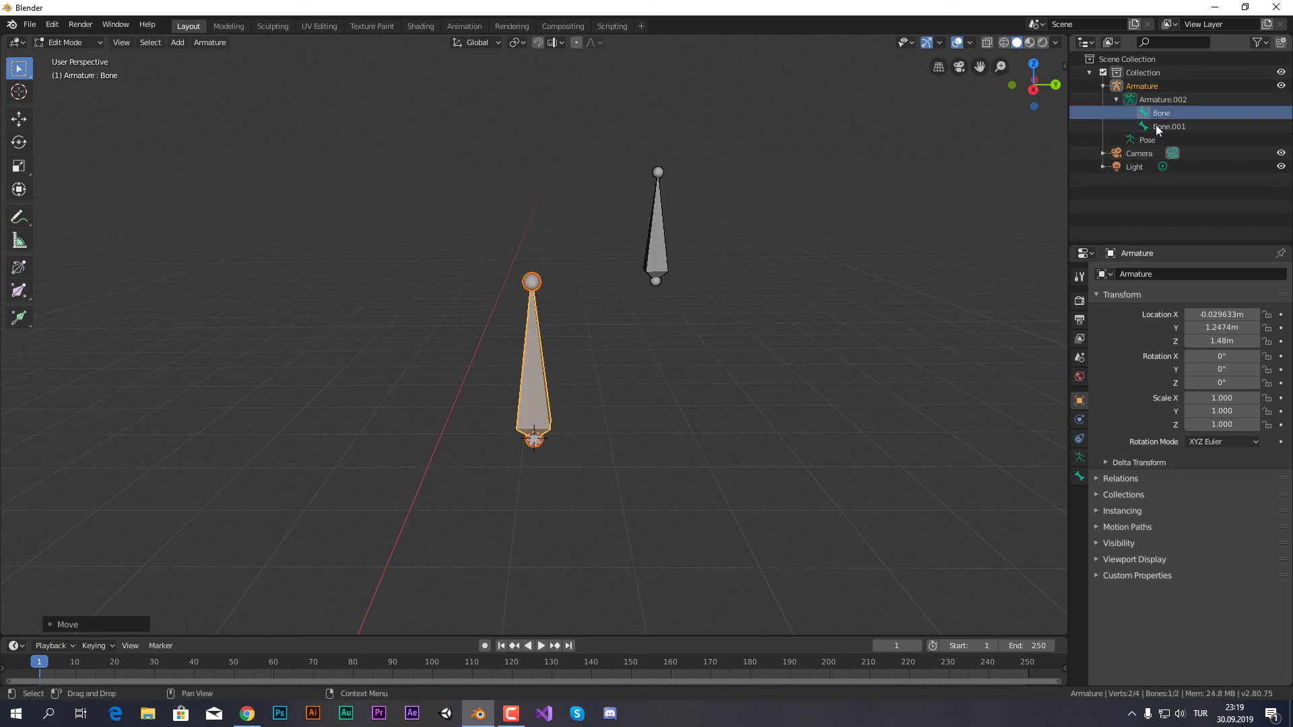
{"action": "left_click", "coordinate": [1155, 119]}
{"action": "left_click", "coordinate": [1155, 119]}
Step: Delete the detached Bone.001 and select the lower bone's top joint
{"action": "left_click", "coordinate": [660, 239]}
{"action": "key", "text": "x"}
{"action": "left_click", "coordinate": [592, 240]}
{"action": "left_click", "coordinate": [530, 288]}
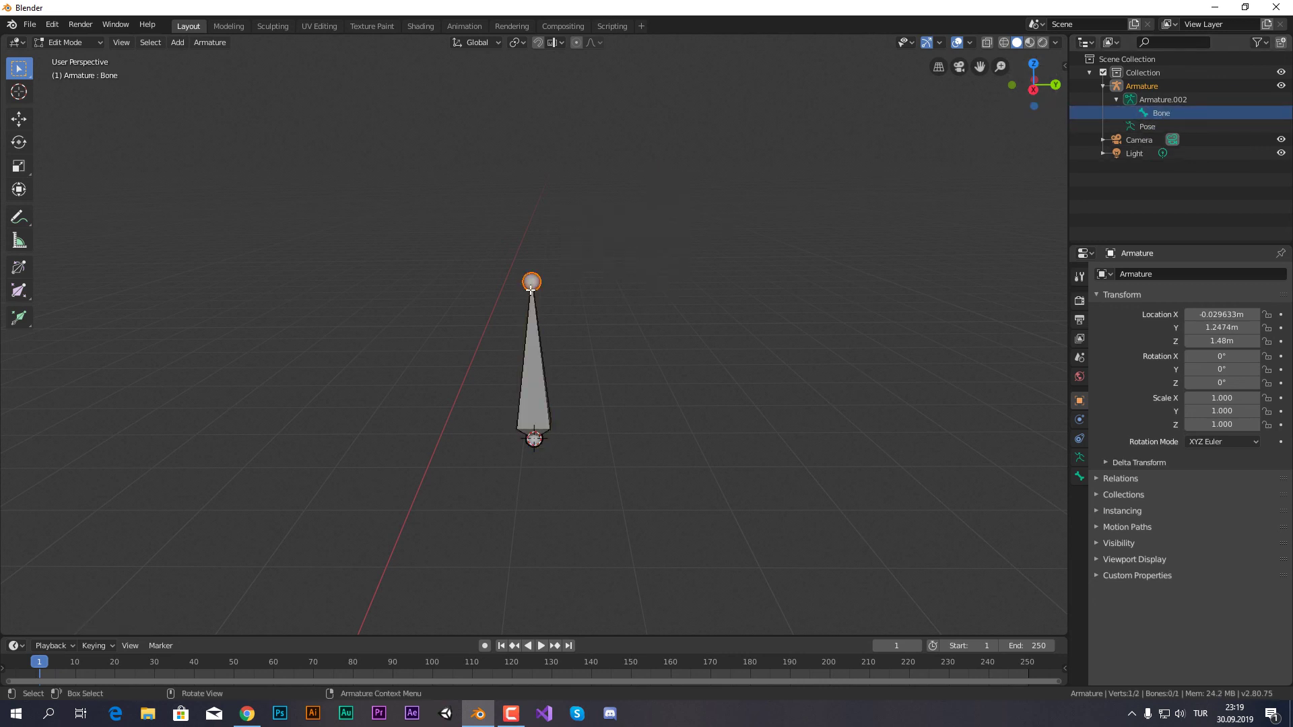
Step: Extrude a new upper bone along Z from the joint
{"action": "key", "text": "e"}
{"action": "key", "text": "z"}
{"action": "left_click", "coordinate": [539, 252]}
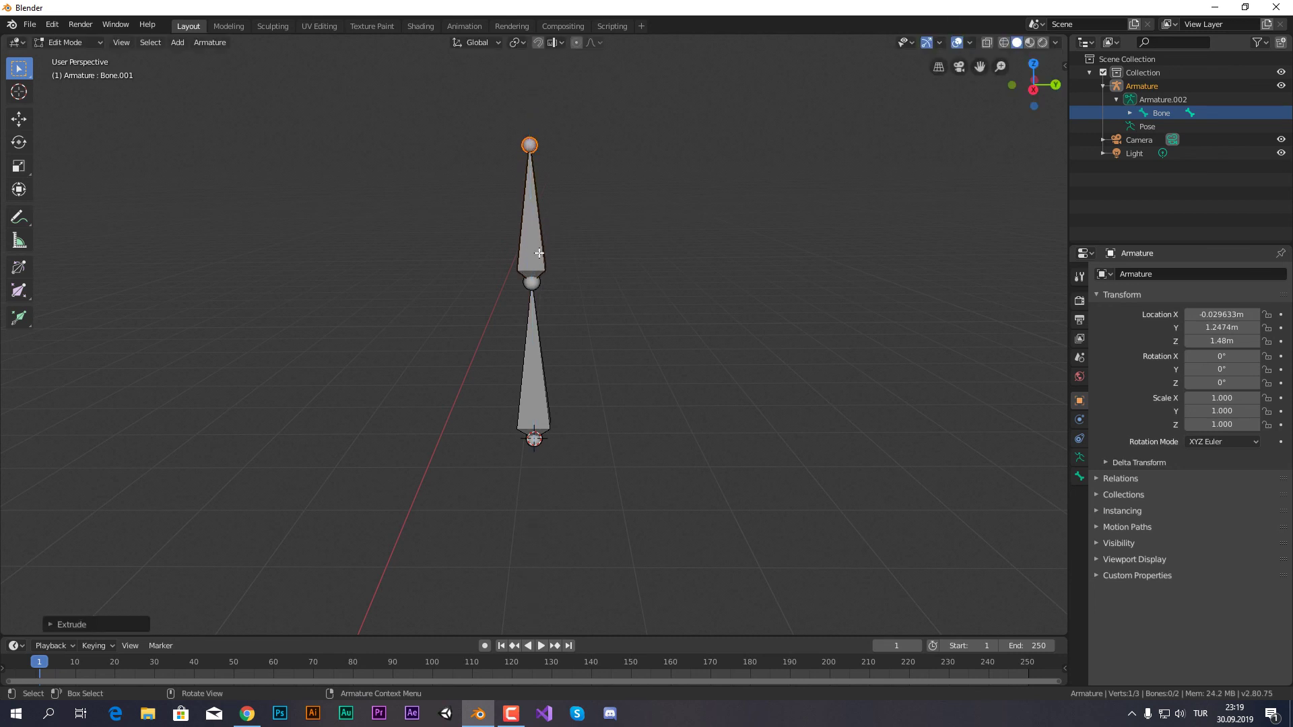
Step: Disconnect the upper bone from its parent and move it off to the right
{"action": "key", "text": "alt+p"}
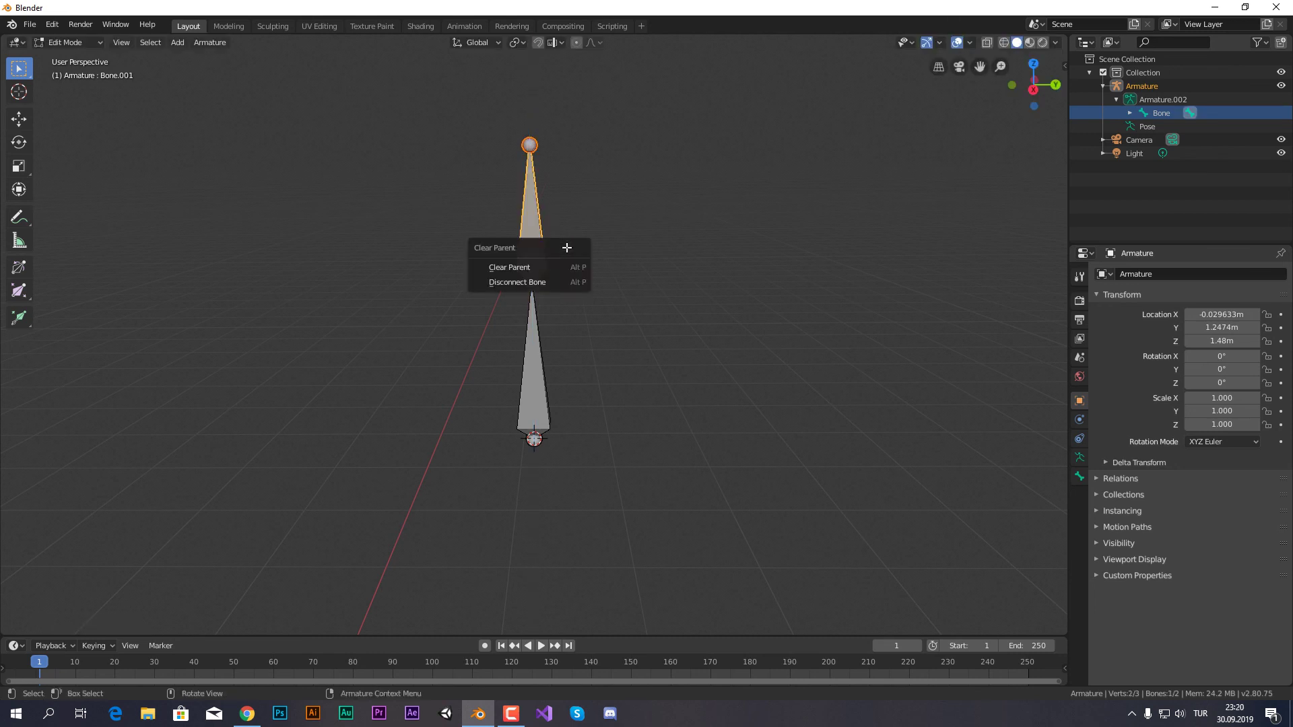
{"action": "left_click", "coordinate": [539, 283]}
{"action": "key", "text": "g"}
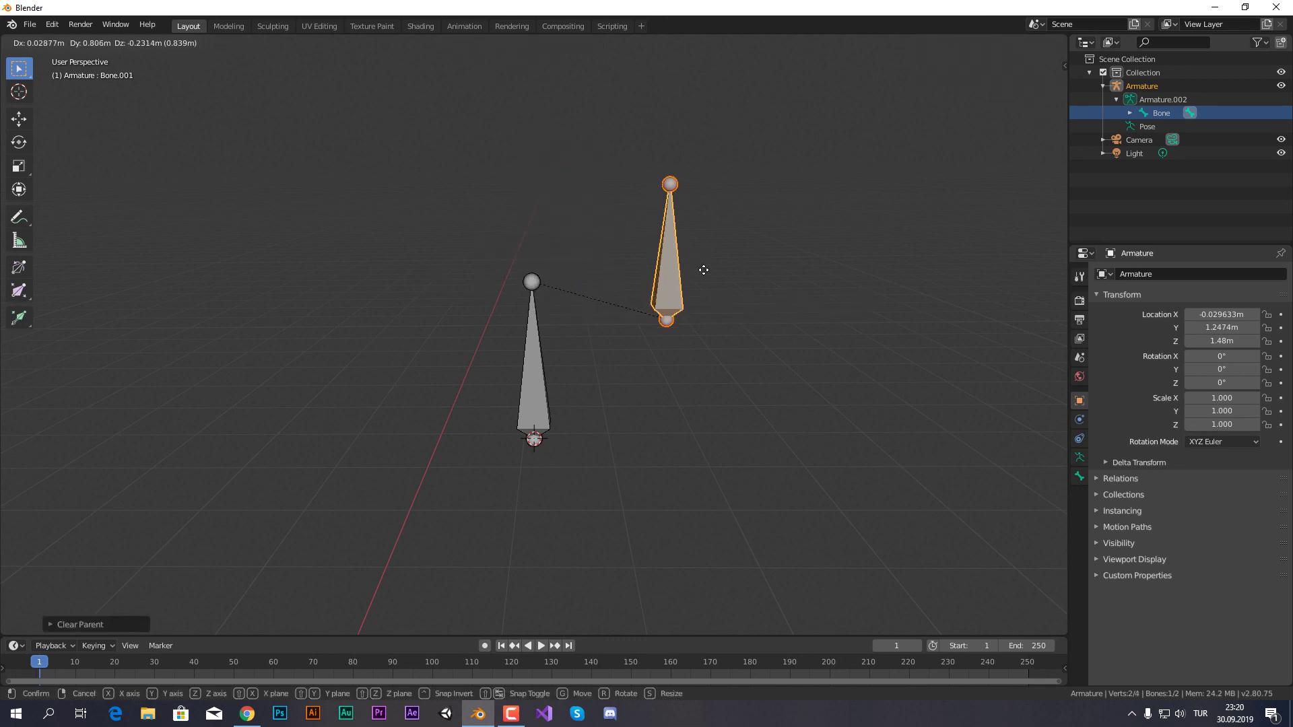
{"action": "left_click", "coordinate": [756, 297]}
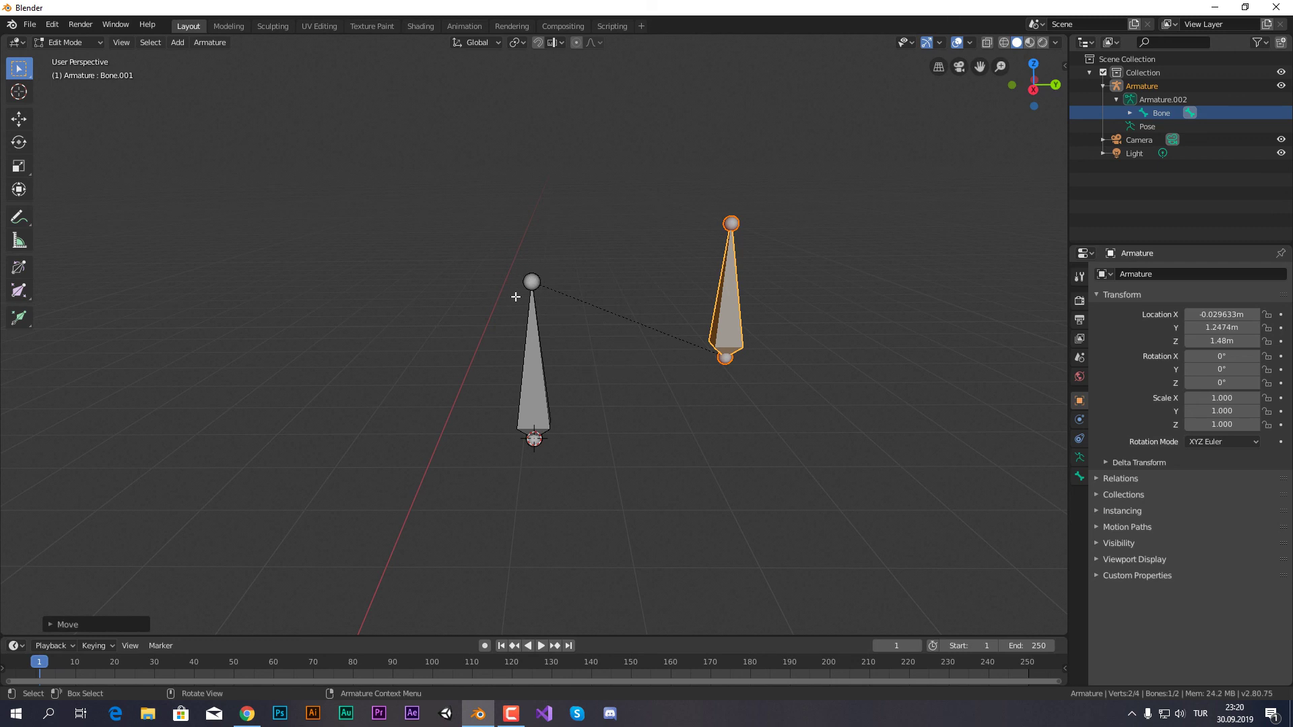
{"action": "left_click", "coordinate": [89, 43]}
Step: In Pose Mode, test-rotate Bone to see the disconnected Bone.001 swing along, then cancel
{"action": "left_click", "coordinate": [94, 86]}
{"action": "left_click", "coordinate": [533, 363]}
{"action": "key", "text": "r"}
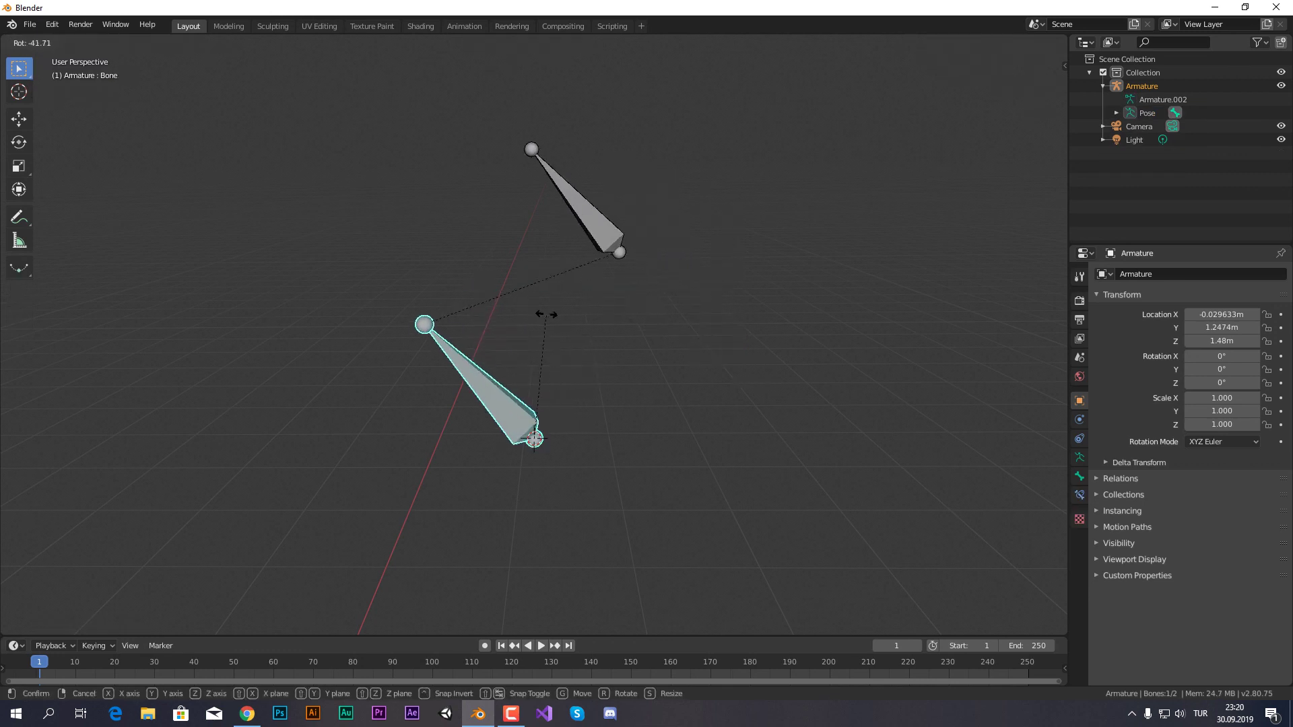
{"action": "key", "text": "Escape"}
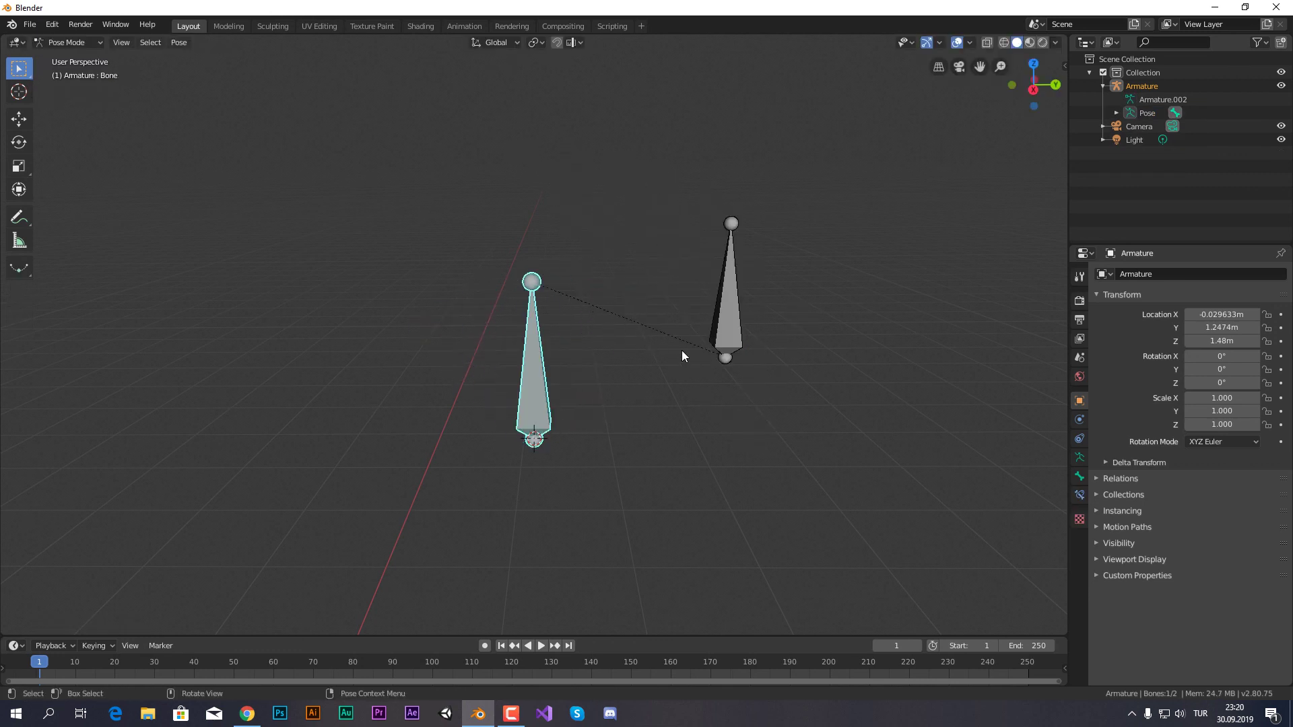